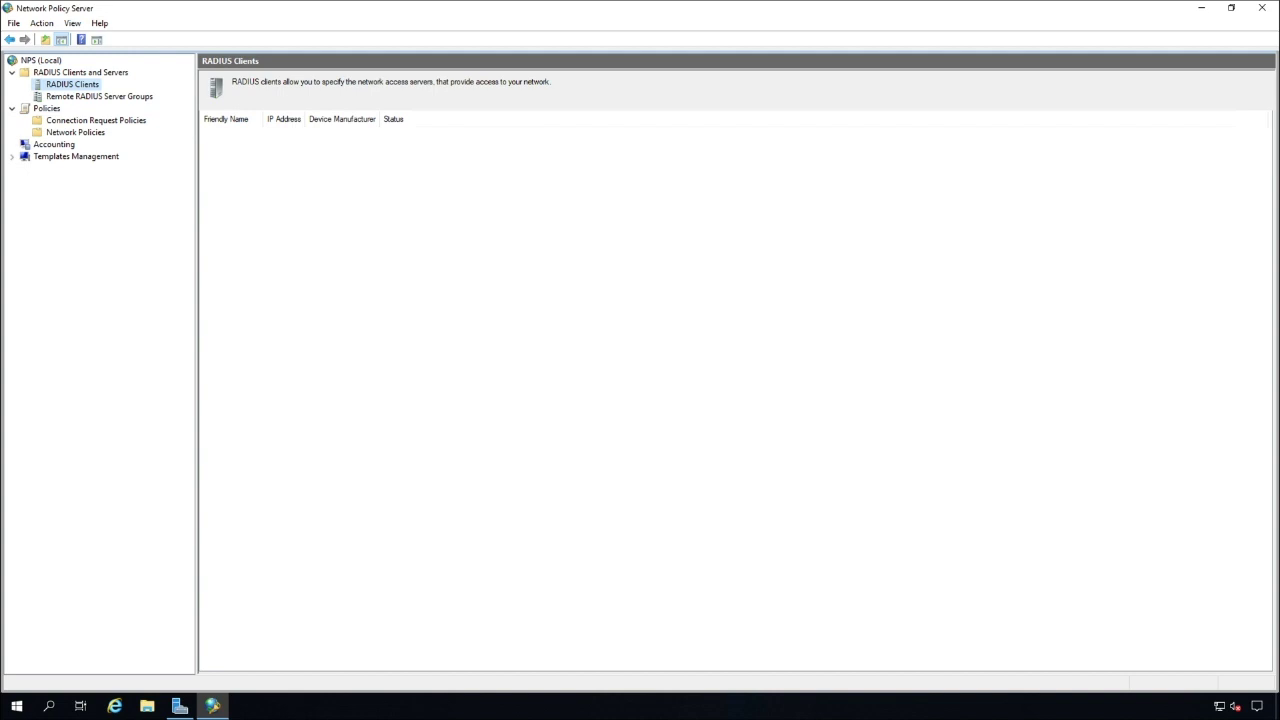
Add a new RADIUS client named 'AuthPoint Gateway' with address 10.50.0.2
right_click(76, 85)
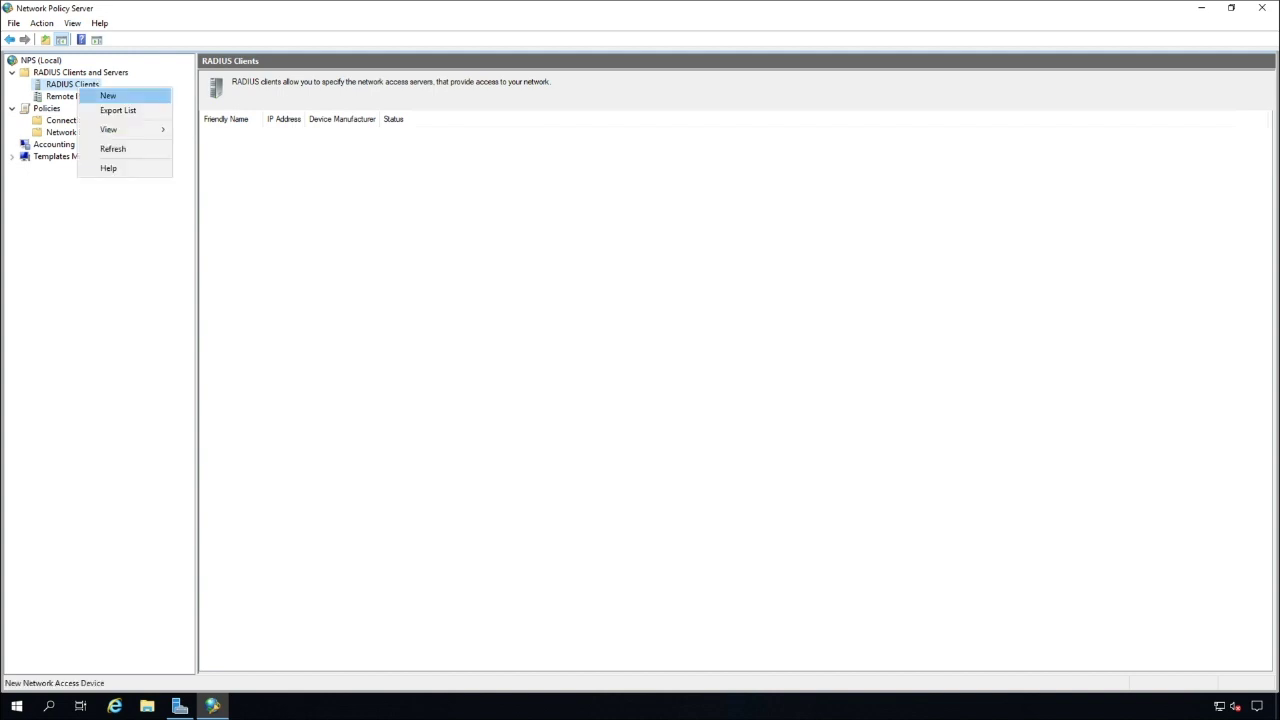
click(104, 94)
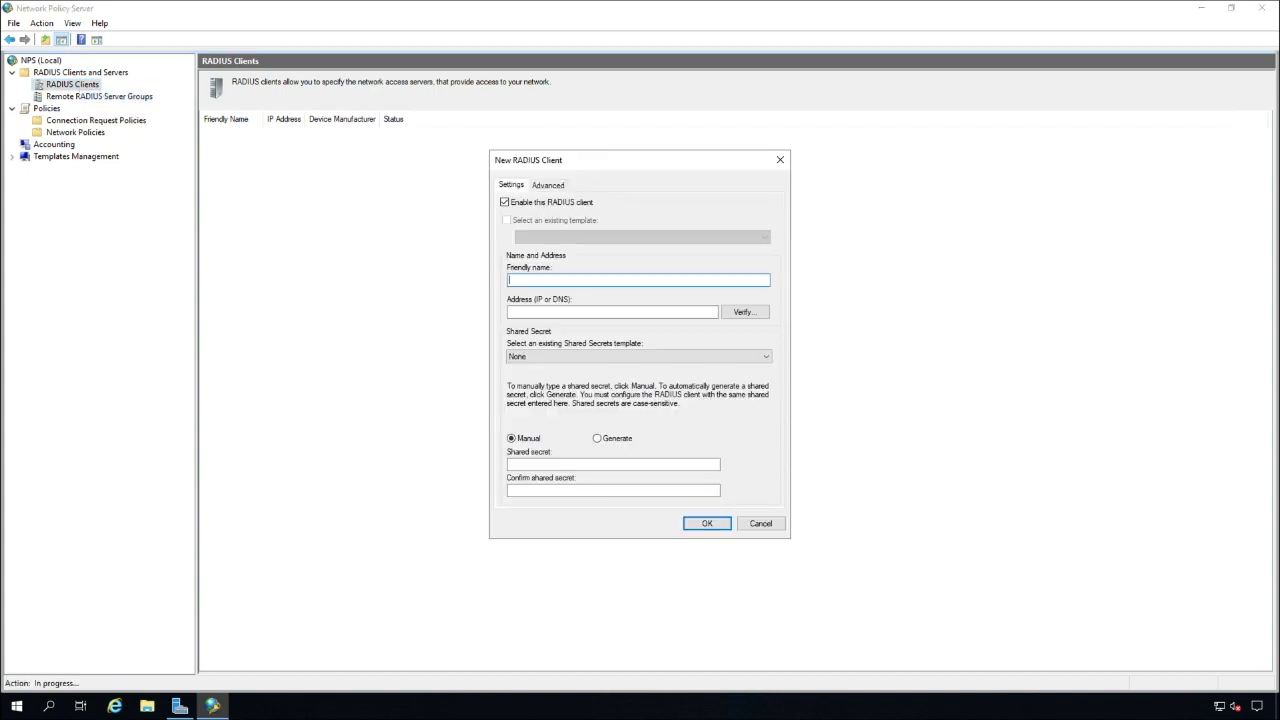
text(AuthPoint Gateway)
click(612, 311)
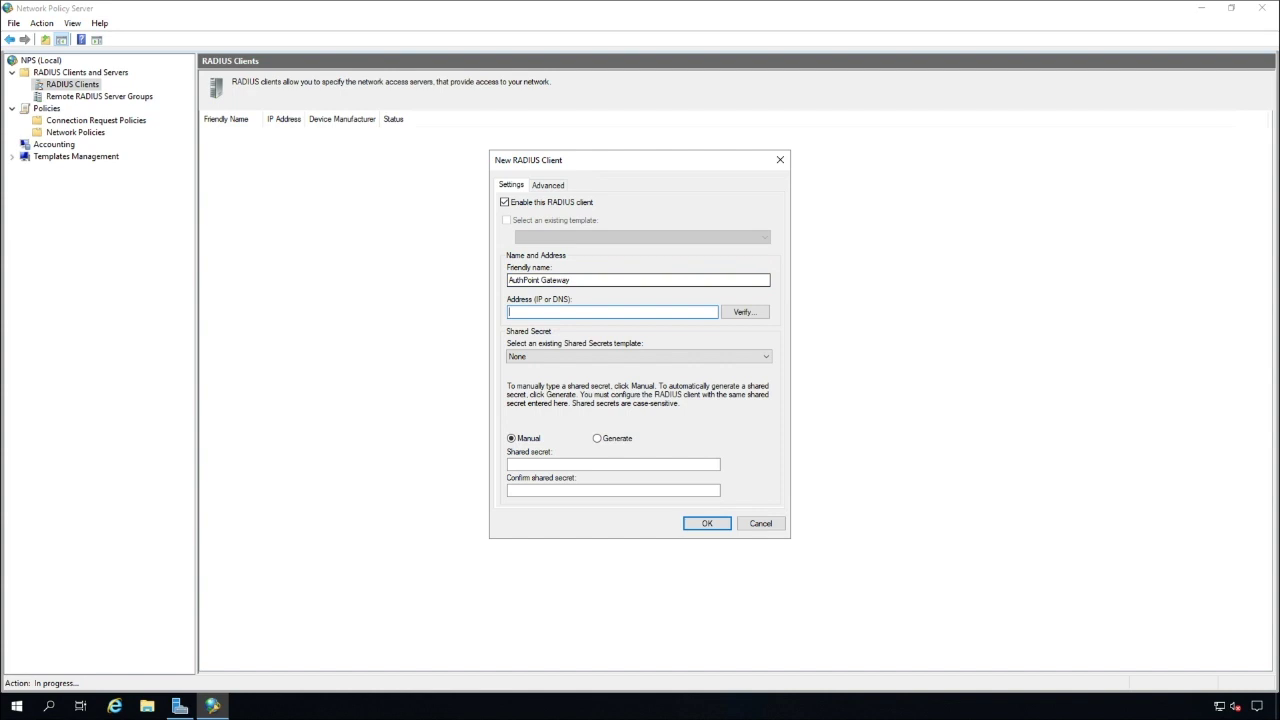
text(10.50.0.2)
Enter and confirm the client's shared secret, save the client, and show Network Policies
click(613, 464)
text(**********)
key(Tab)
text(***********)
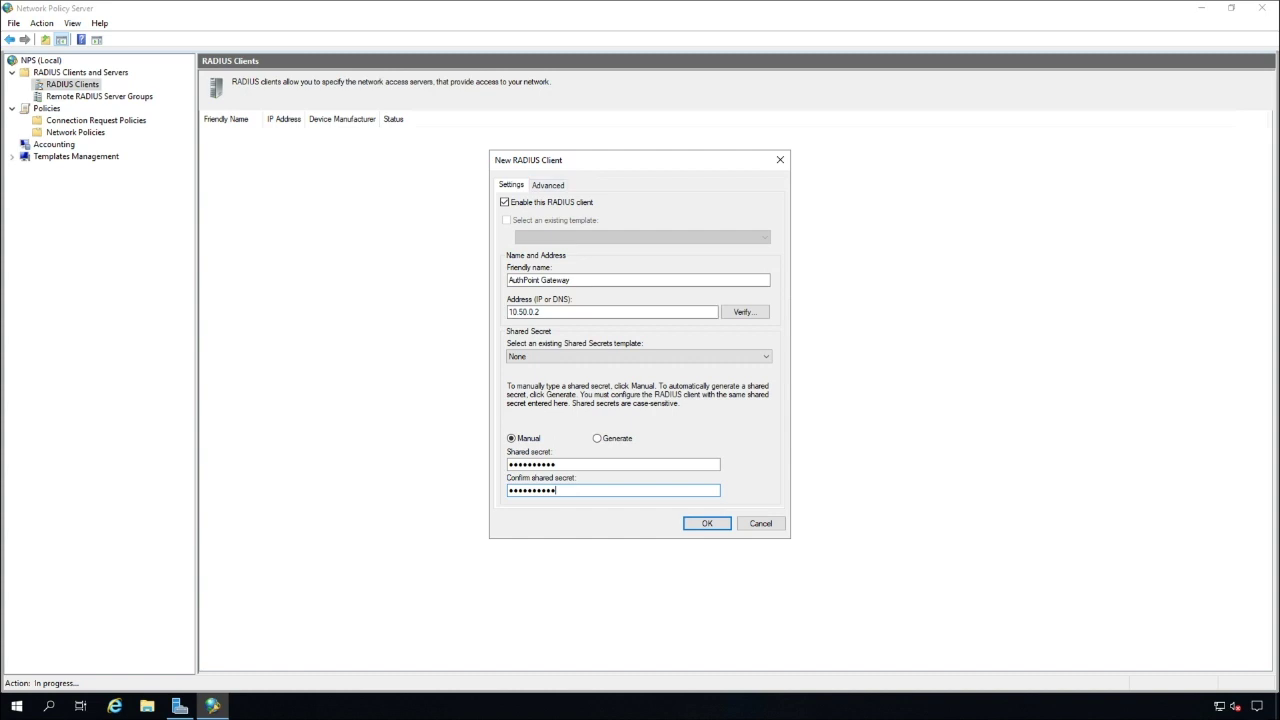
key(ctrl+Tab)
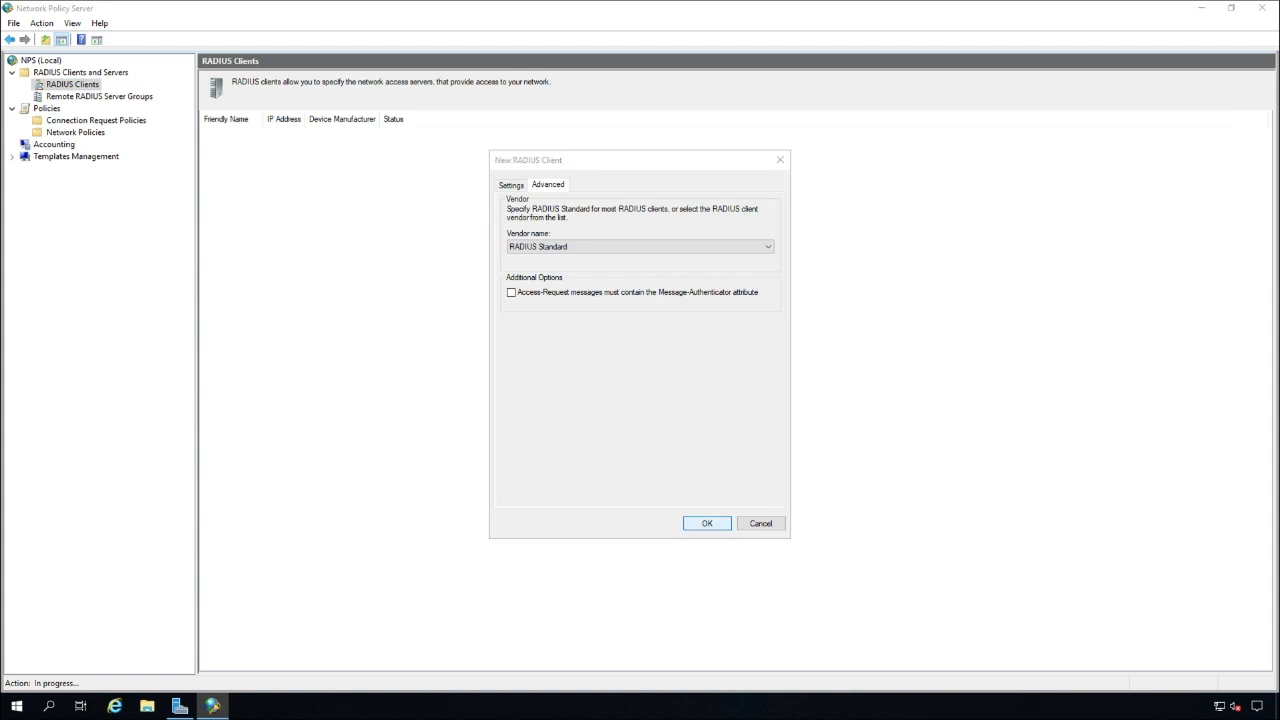
key(Return)
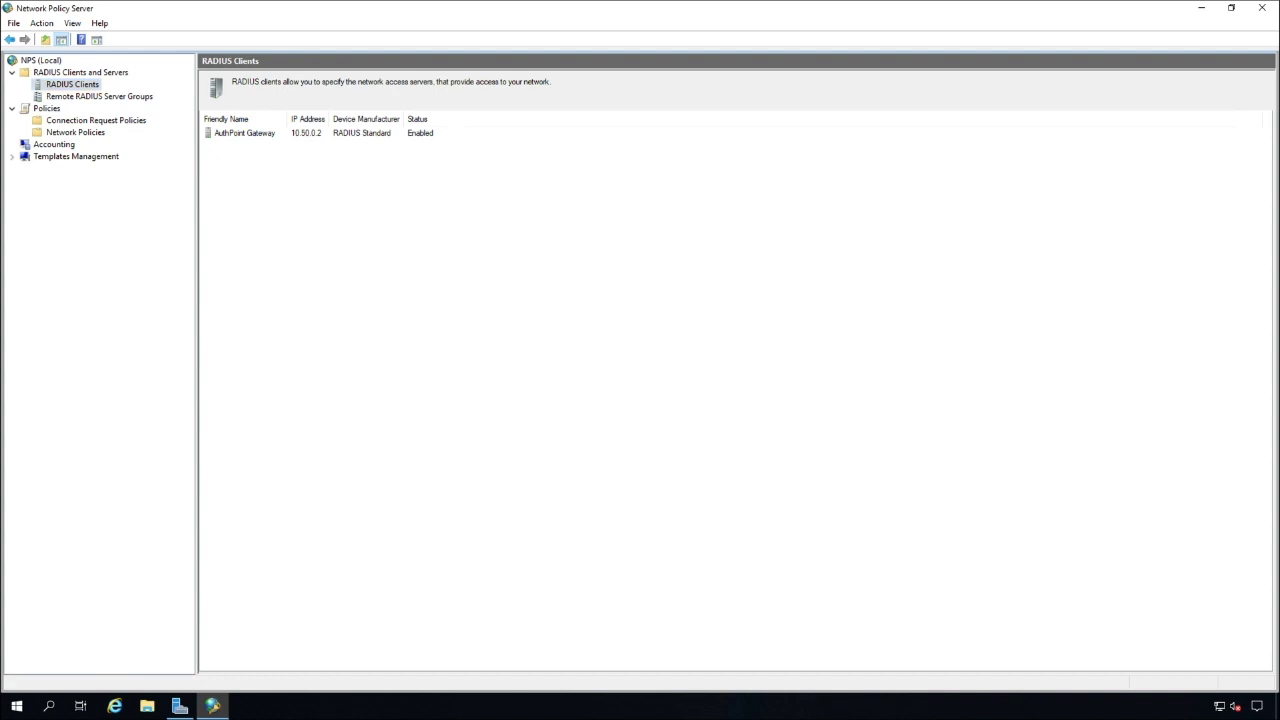
click(75, 132)
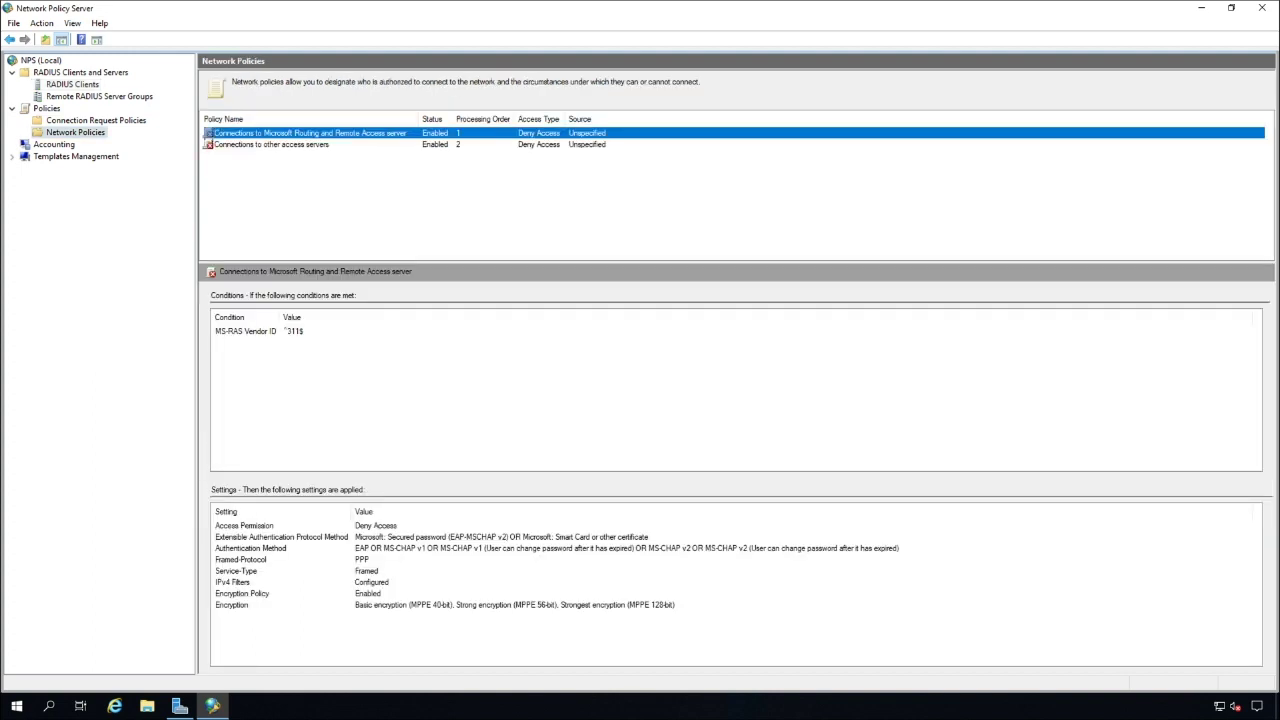
Start a new network policy named 'Firebytes'
right_click(62, 128)
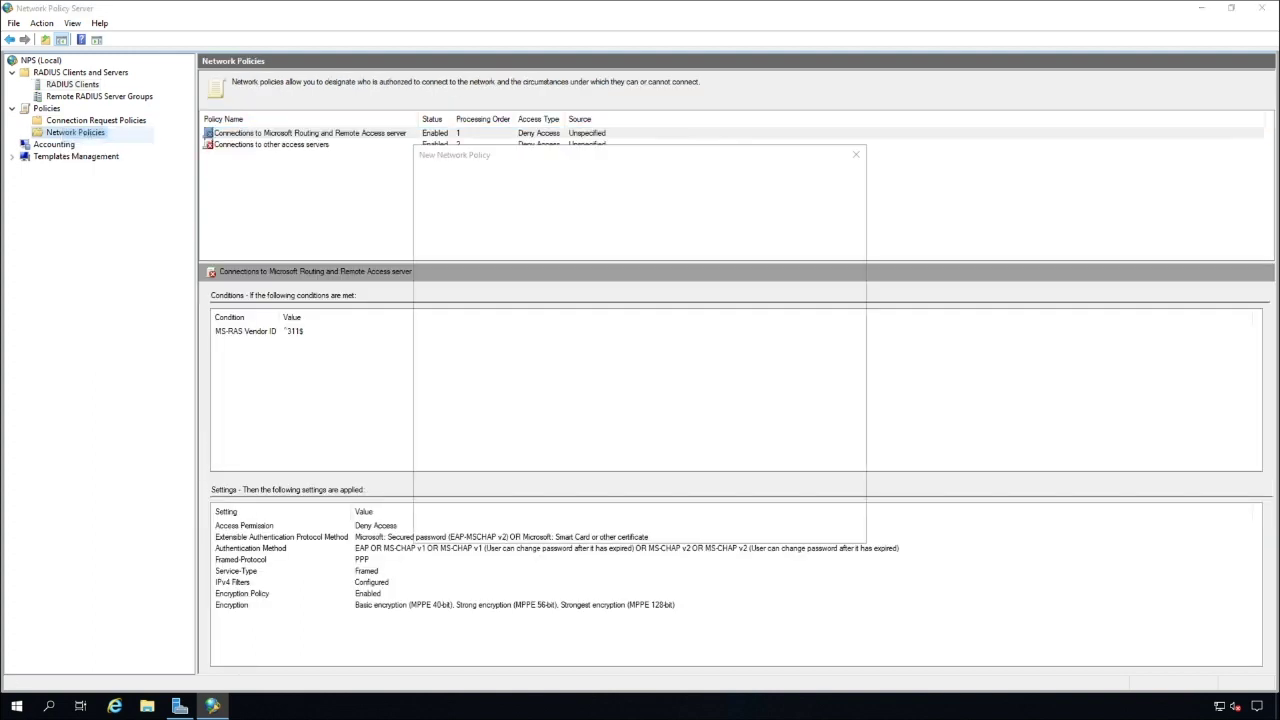
click(80, 137)
text(Firebytes)
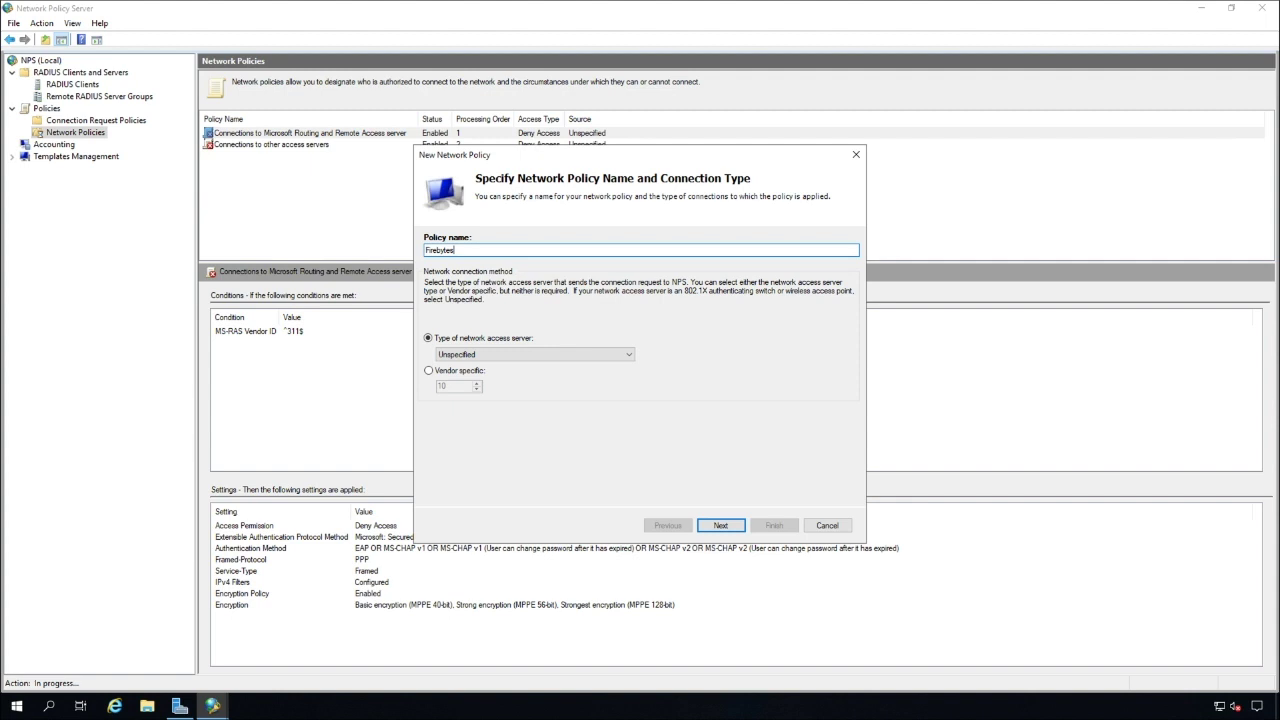
key(Return)
Add a Windows Groups condition requiring membership in the AuthPoint_Sync group
key(alt+d)
click(632, 293)
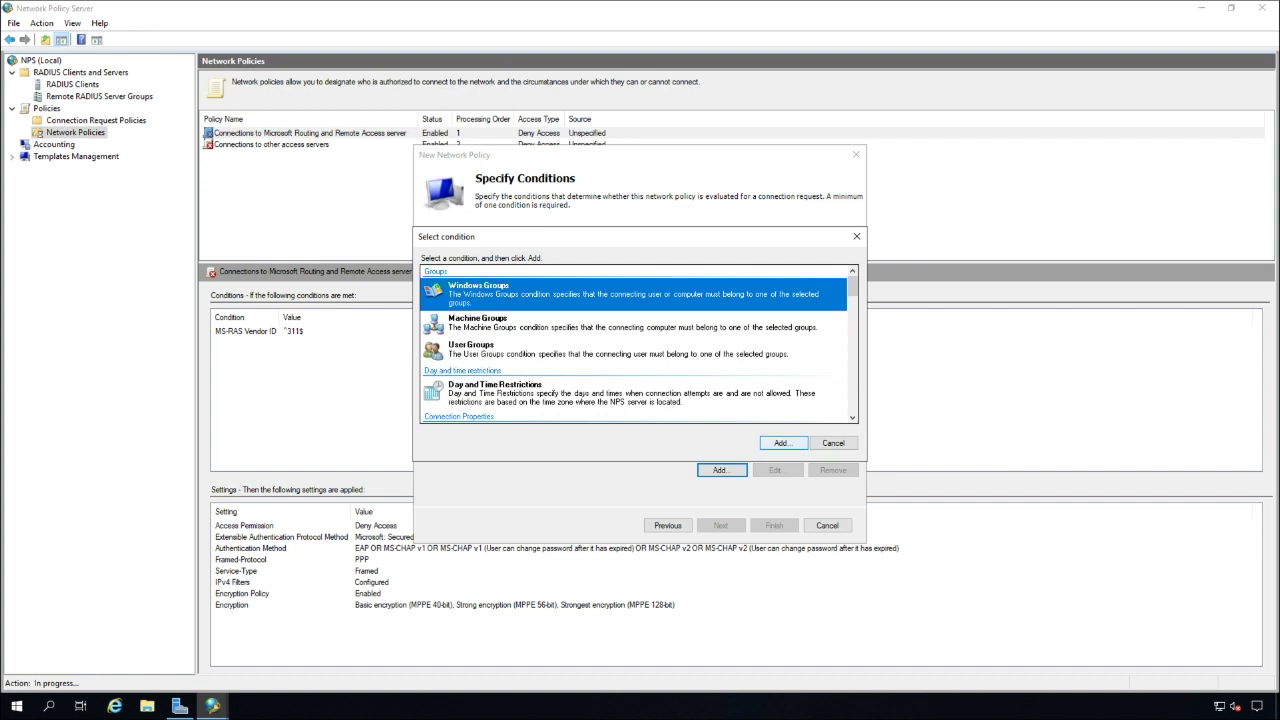
key(Return)
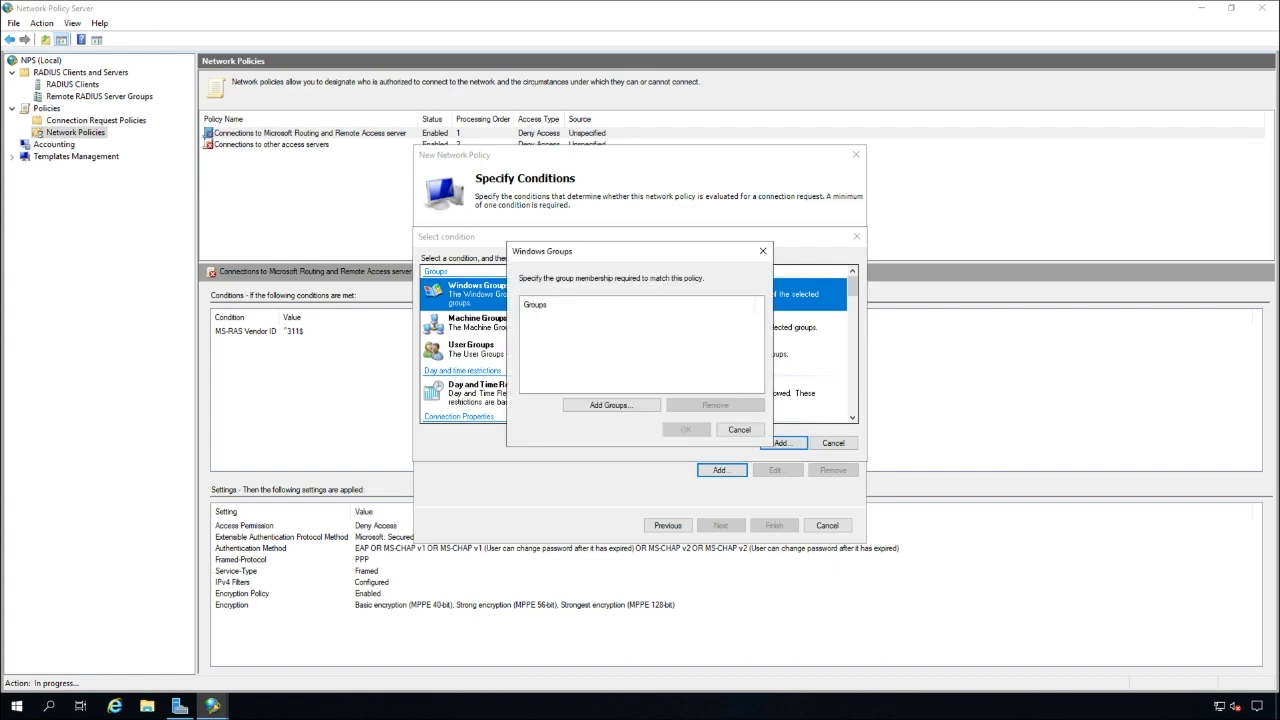
key(Return)
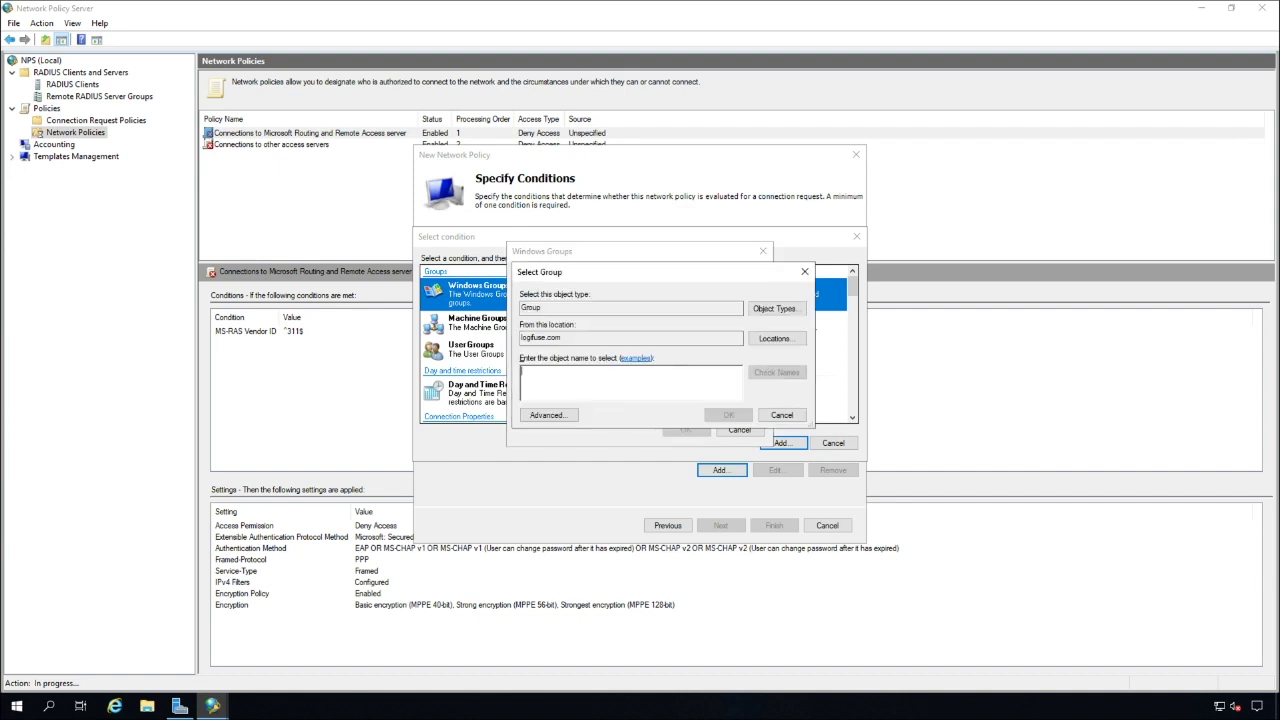
text(authpoint_sync)
key(Return)
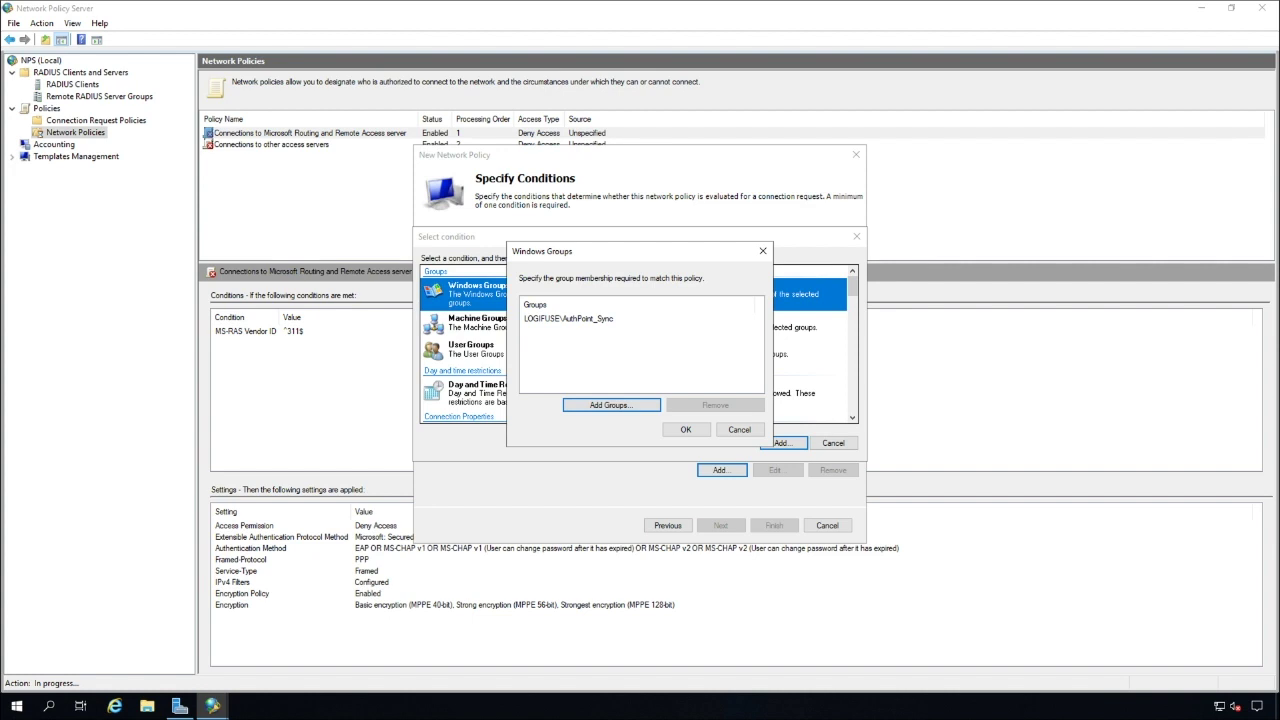
key(Tab)
key(Return)
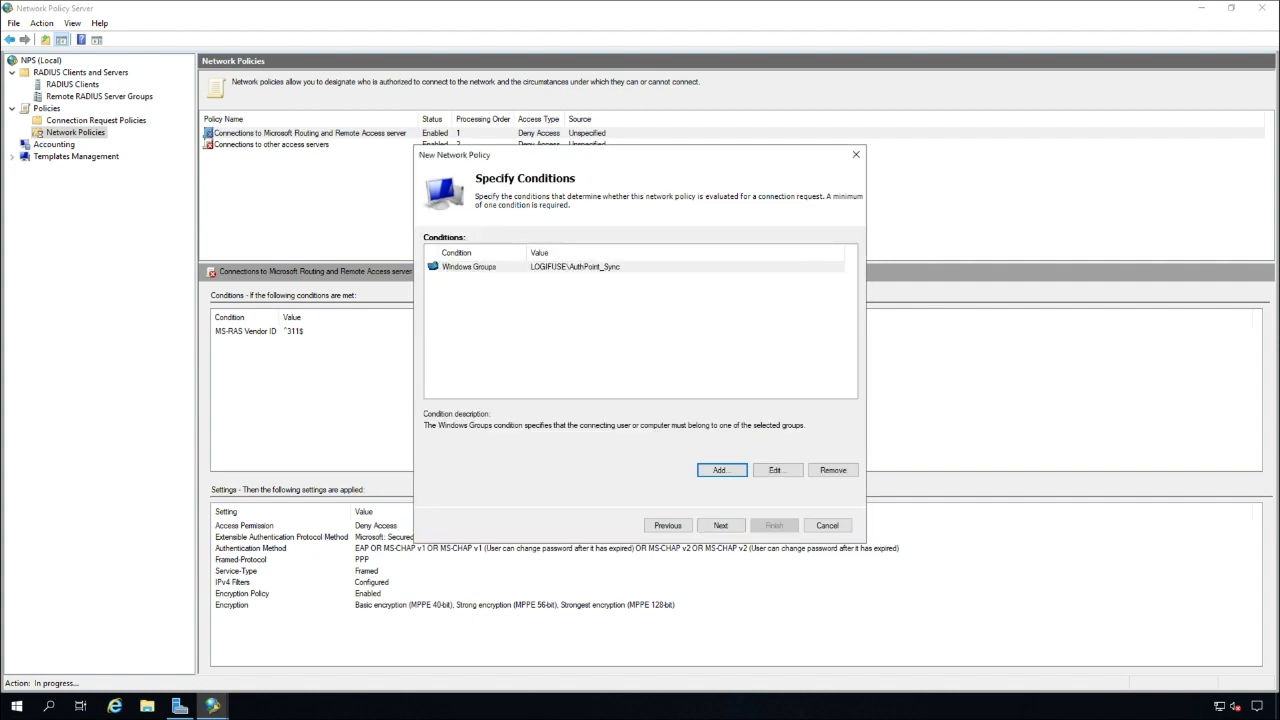
Keep access granted and the default MS-CHAP authentication methods
key(Tab)
key(Tab)
key(Tab)
key(Tab)
key(Return)
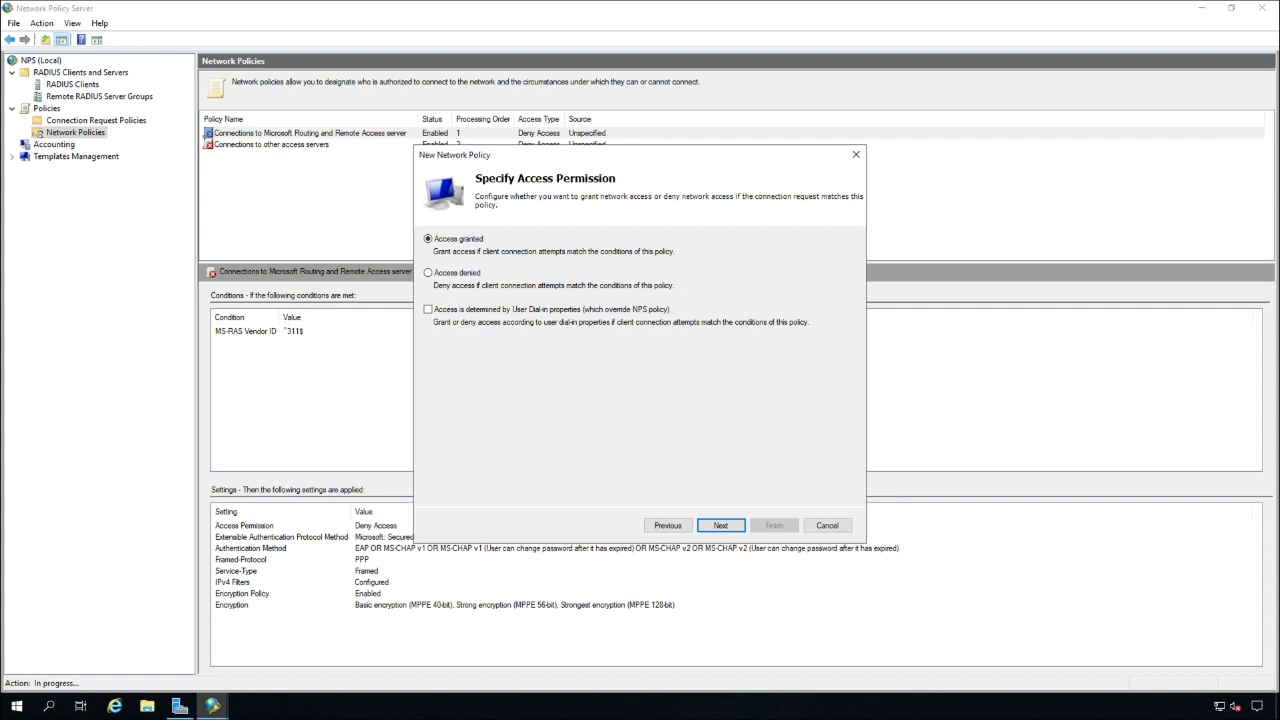
key(Return)
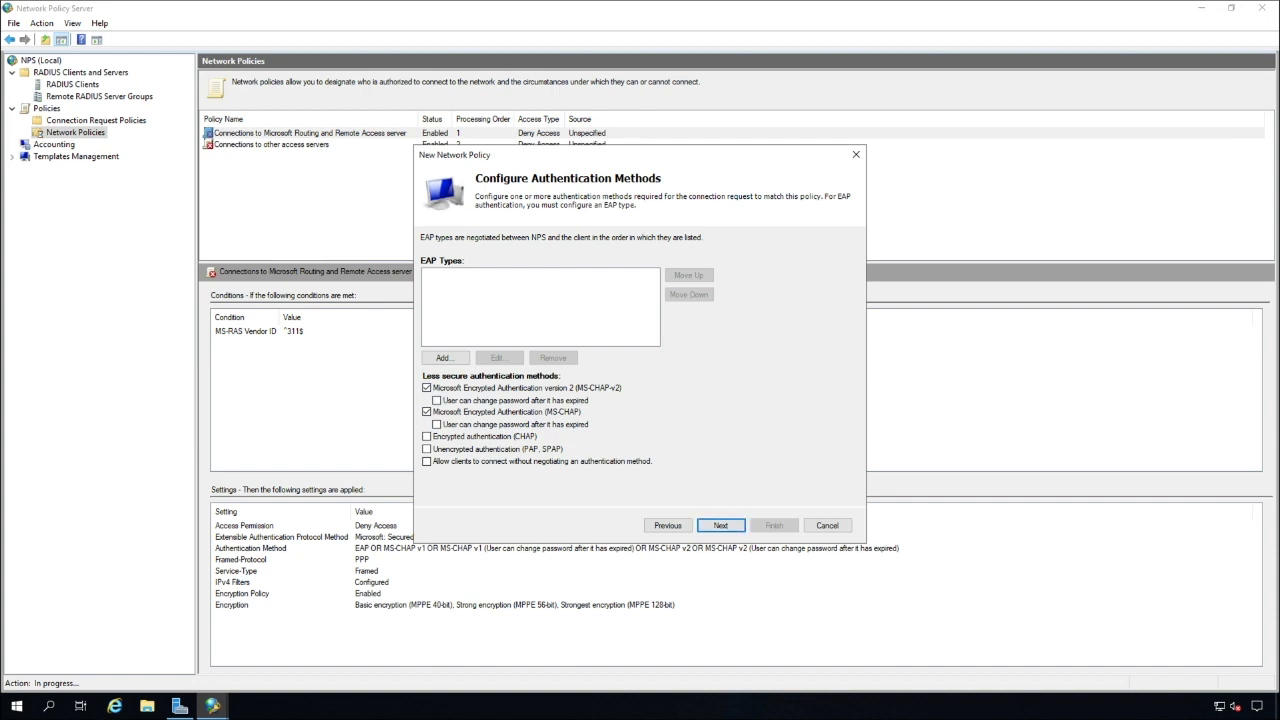
click(720, 525)
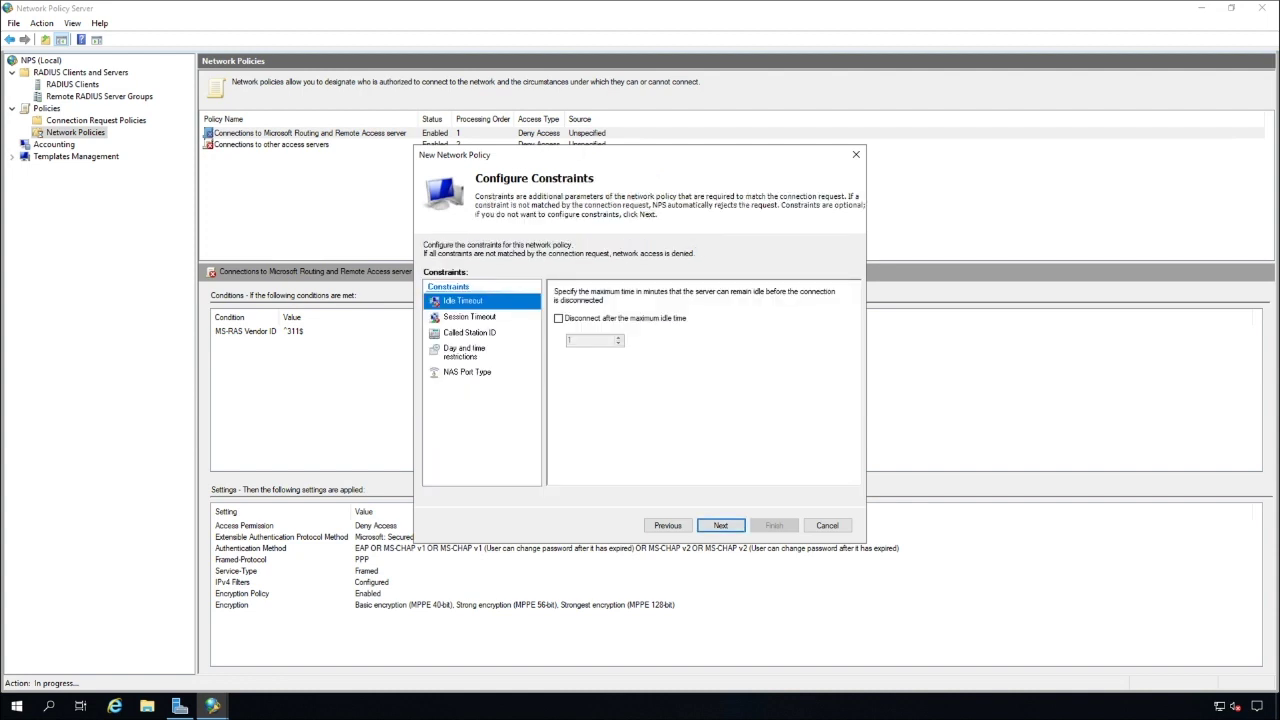
Review the Session Timeout, Called Station ID, day/time and NAS Port Type constraints, leaving them unset
click(469, 316)
click(469, 332)
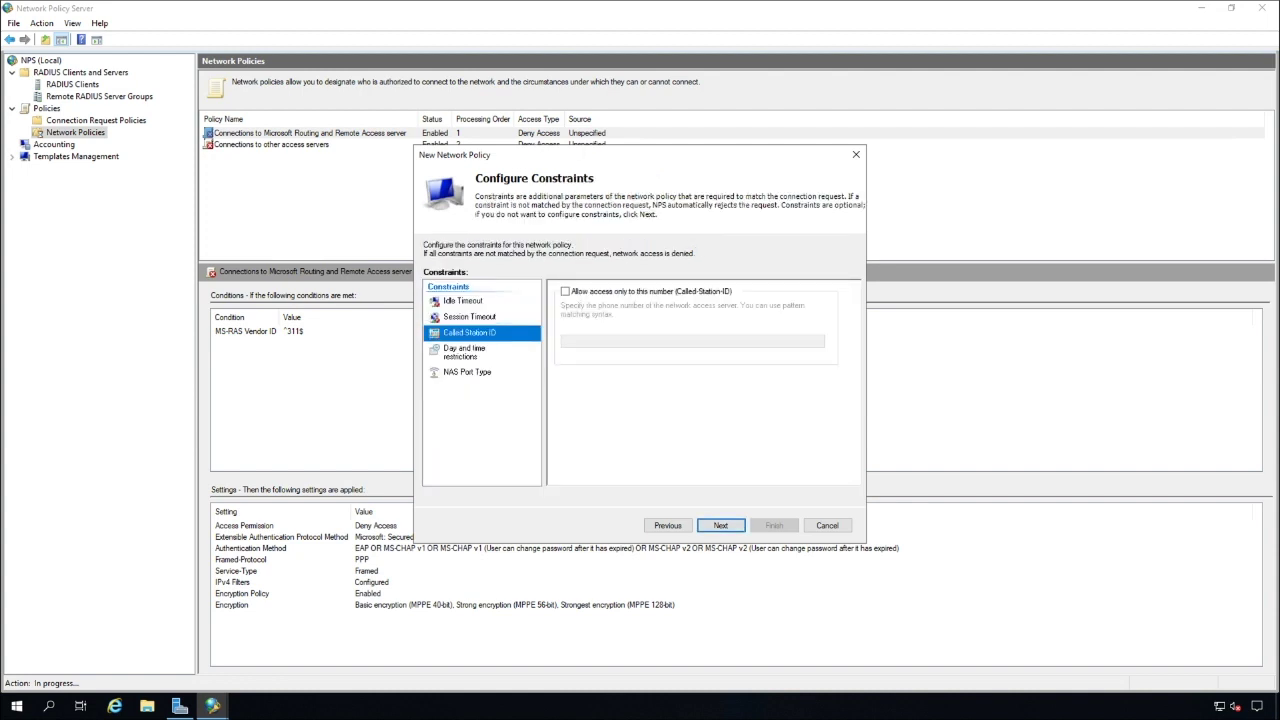
click(465, 352)
click(467, 372)
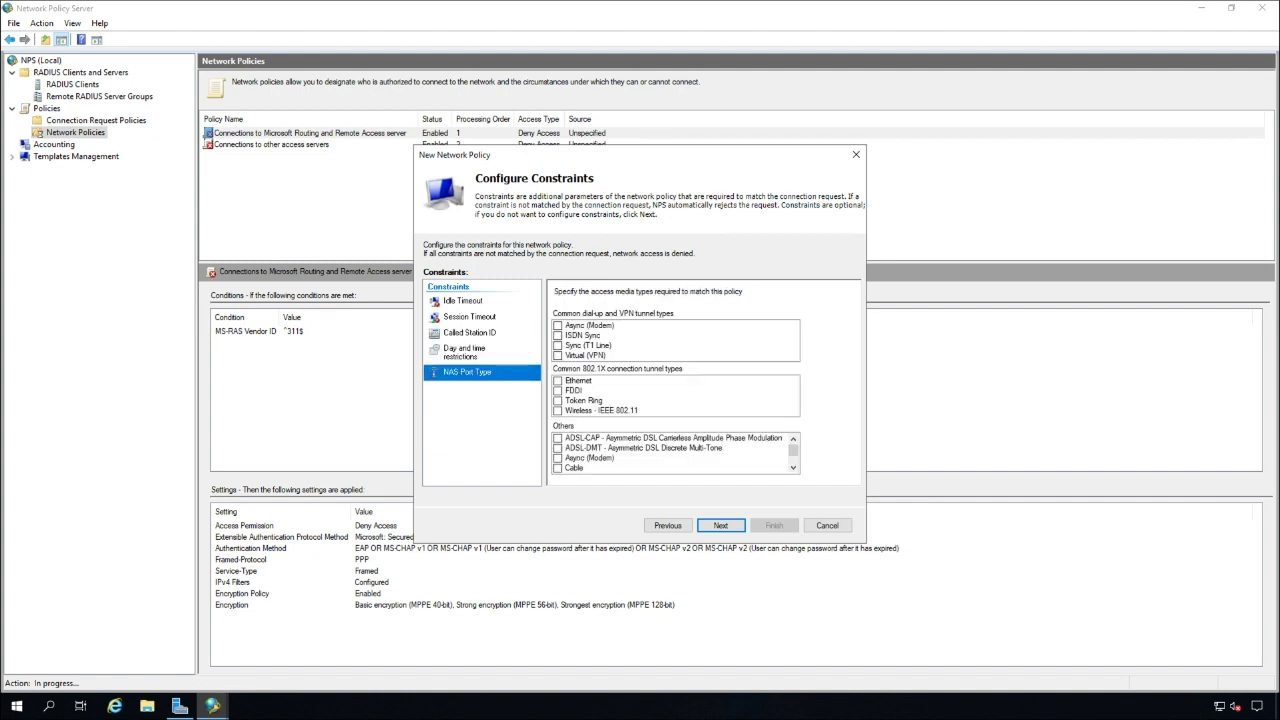
click(720, 525)
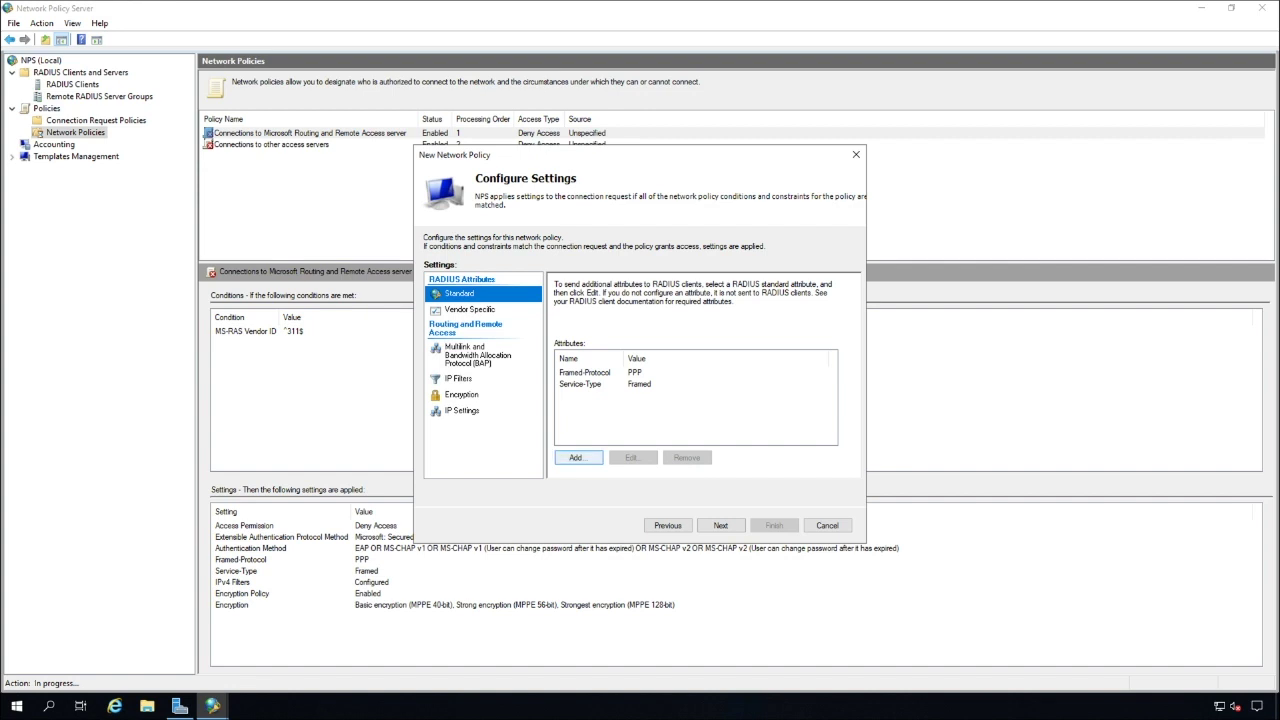
Add the Filter-Id standard RADIUS attribute and open its value entry box
click(578, 457)
click(469, 368)
click(741, 478)
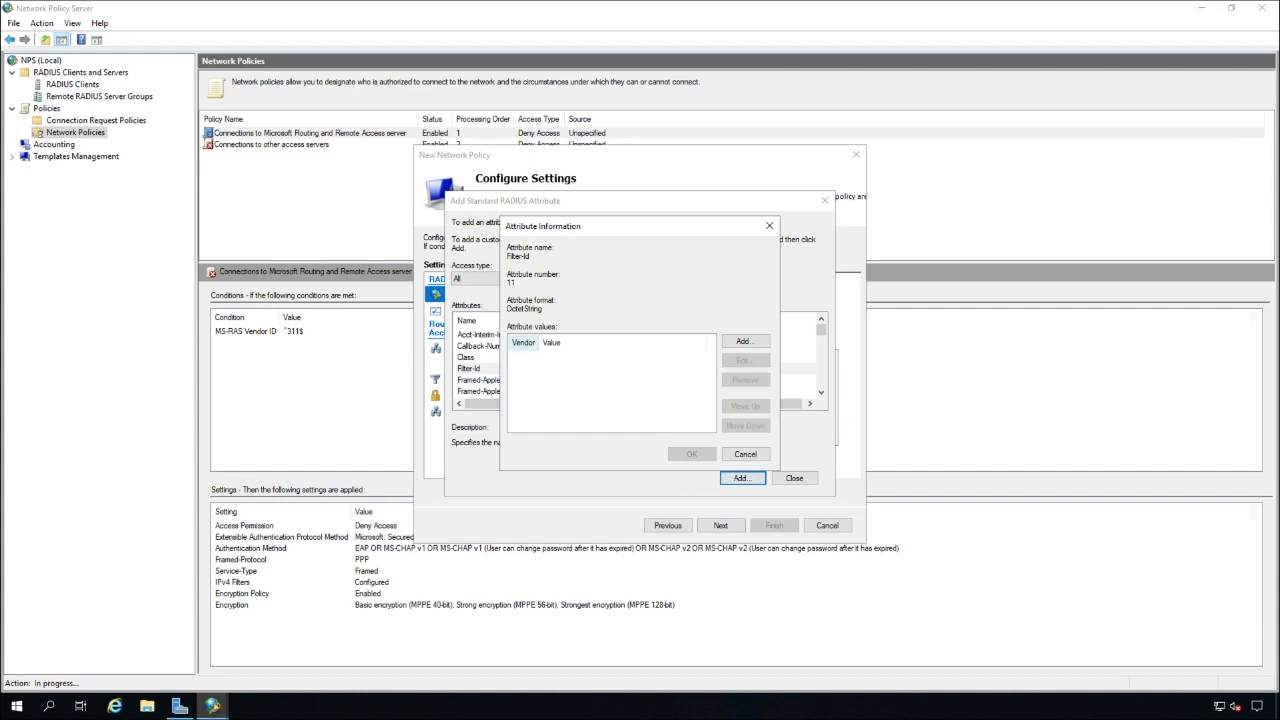
click(745, 341)
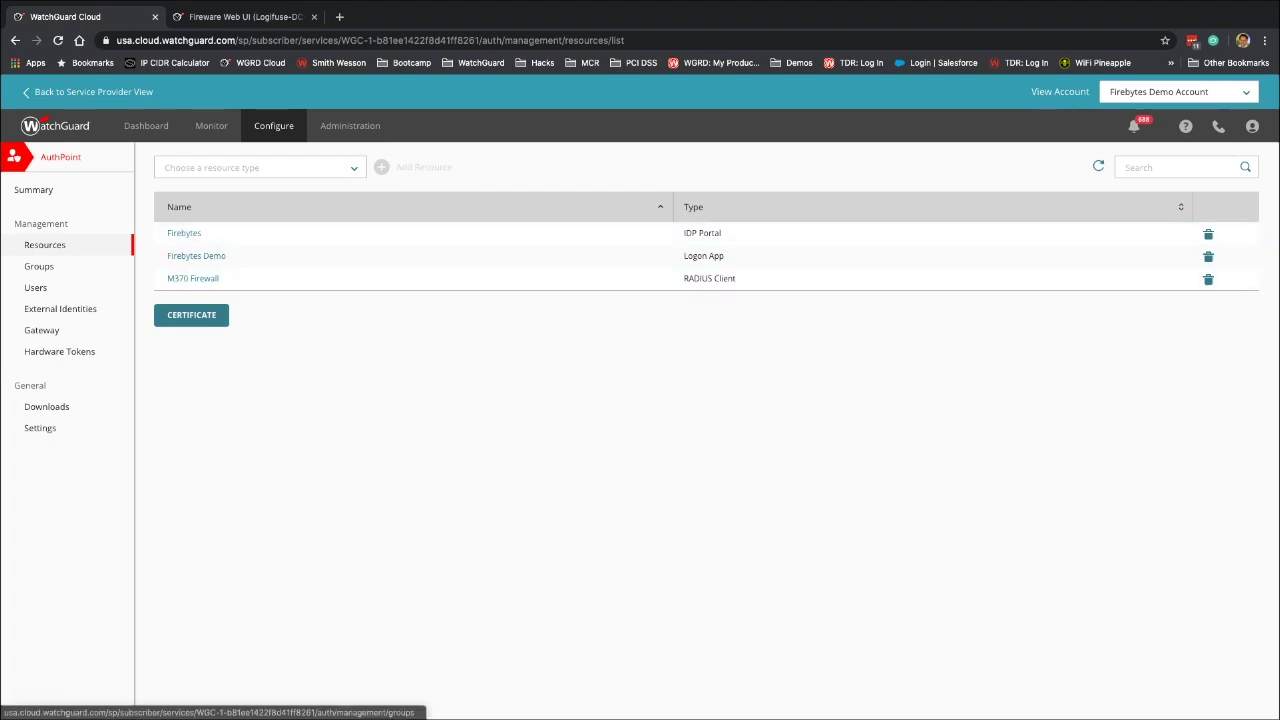
Find the AuthPoint group name 'Firebytes Demo' and enter it as the Filter-Id value
click(39, 266)
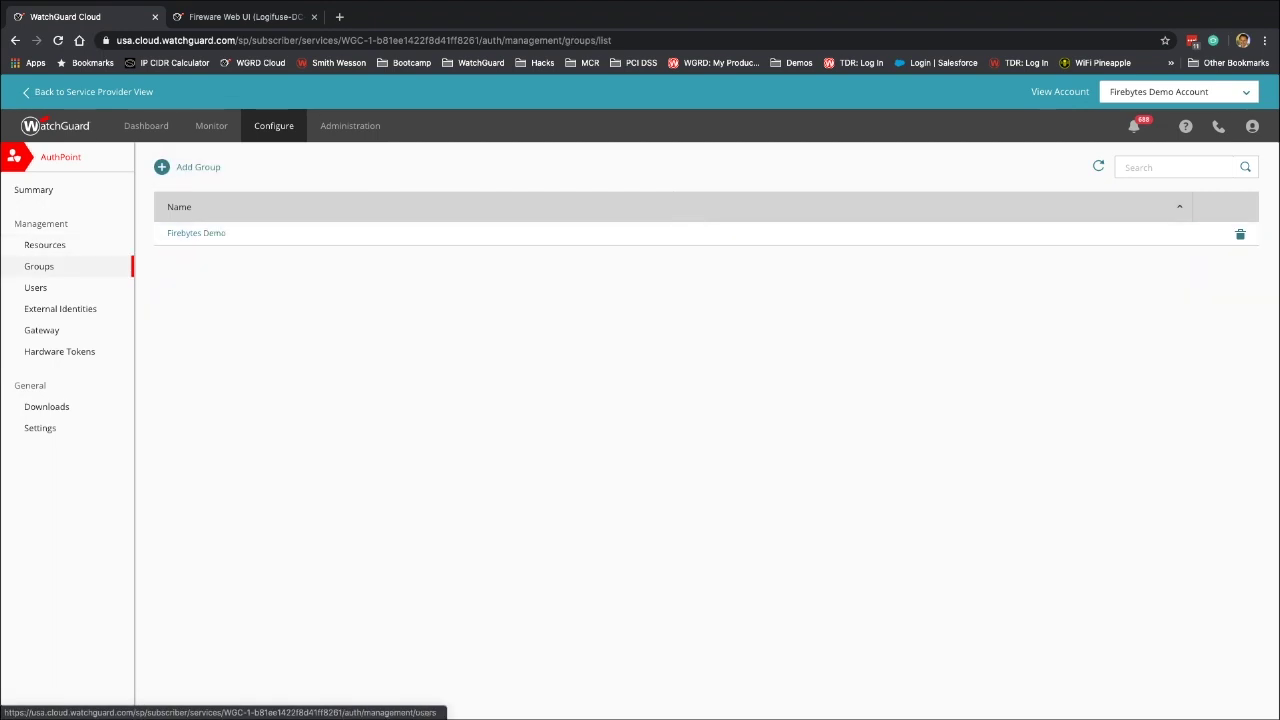
click(35, 287)
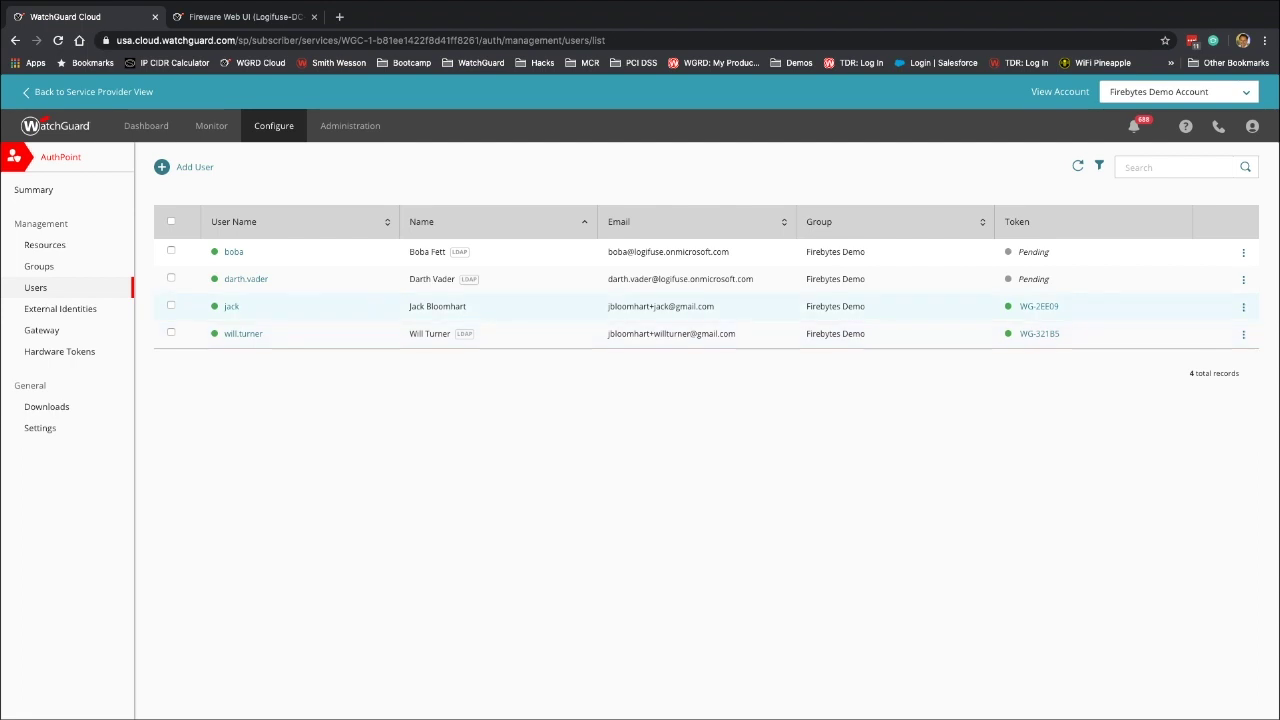
drag(867, 307, 805, 307)
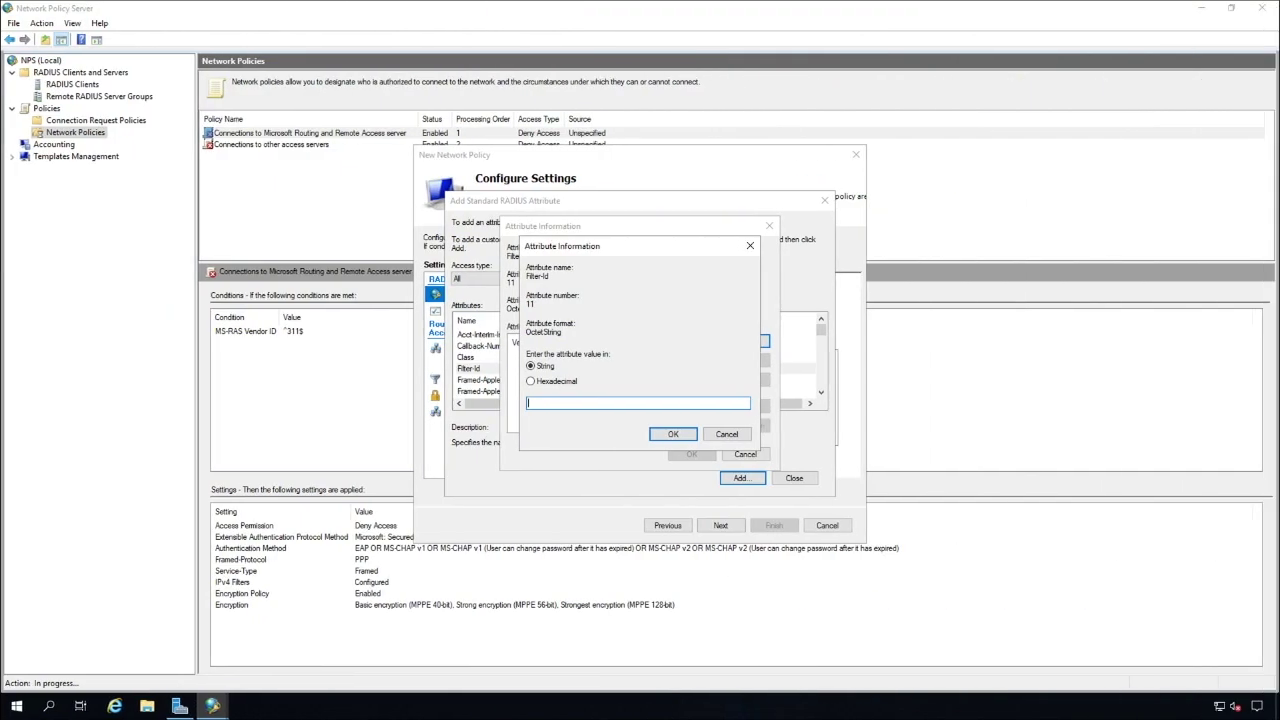
text(Fire)
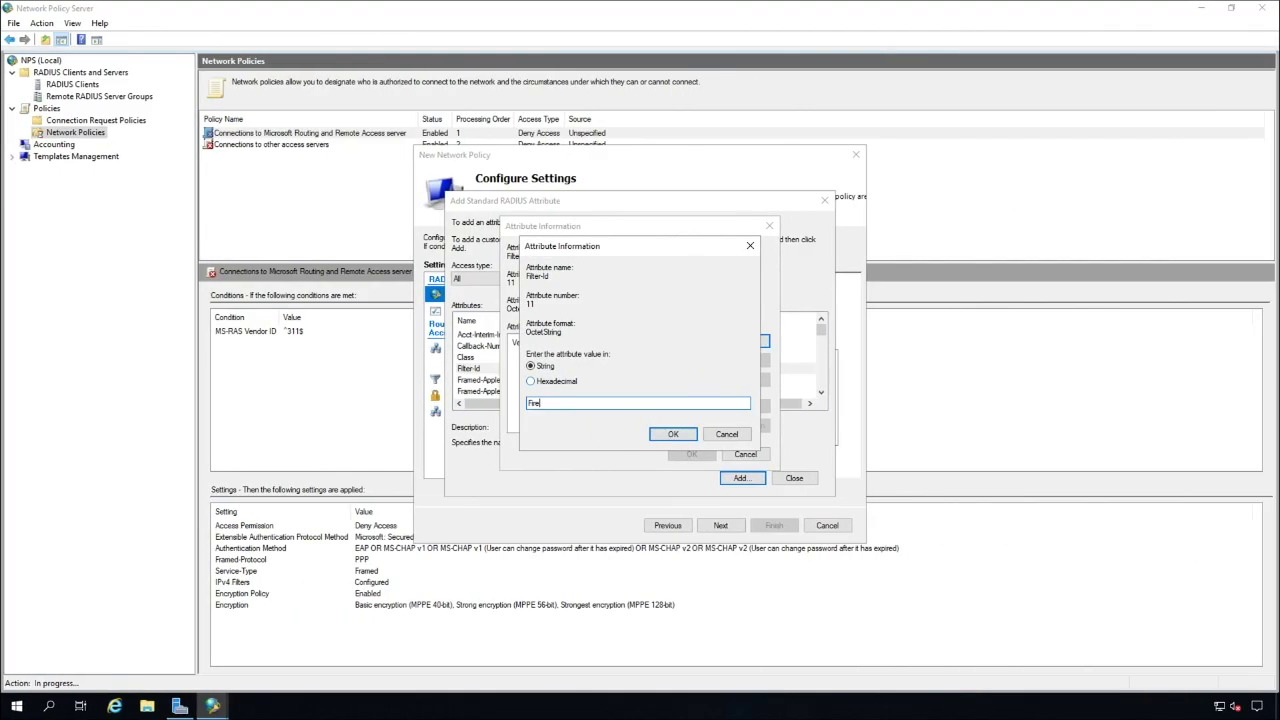
text(bytes Demo)
Confirm Filter-Id 'Firebytes Demo' and finish creating the Firebytes policy
key(Return)
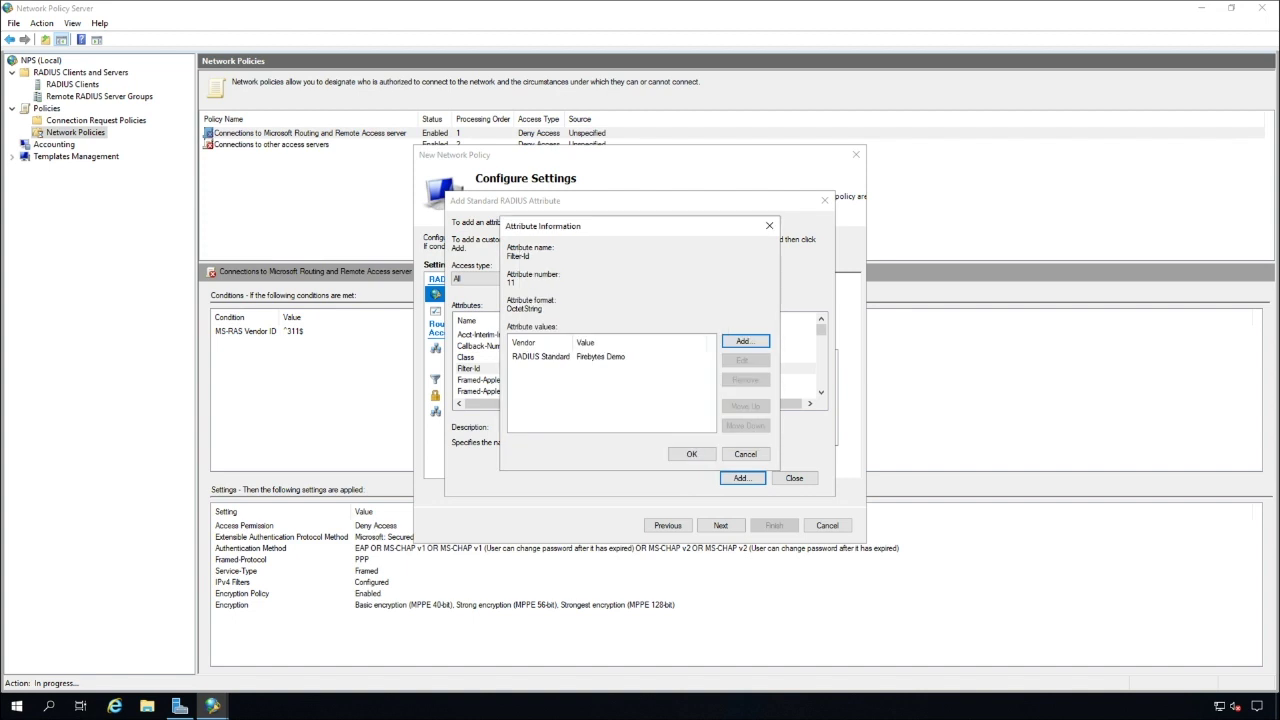
key(Return)
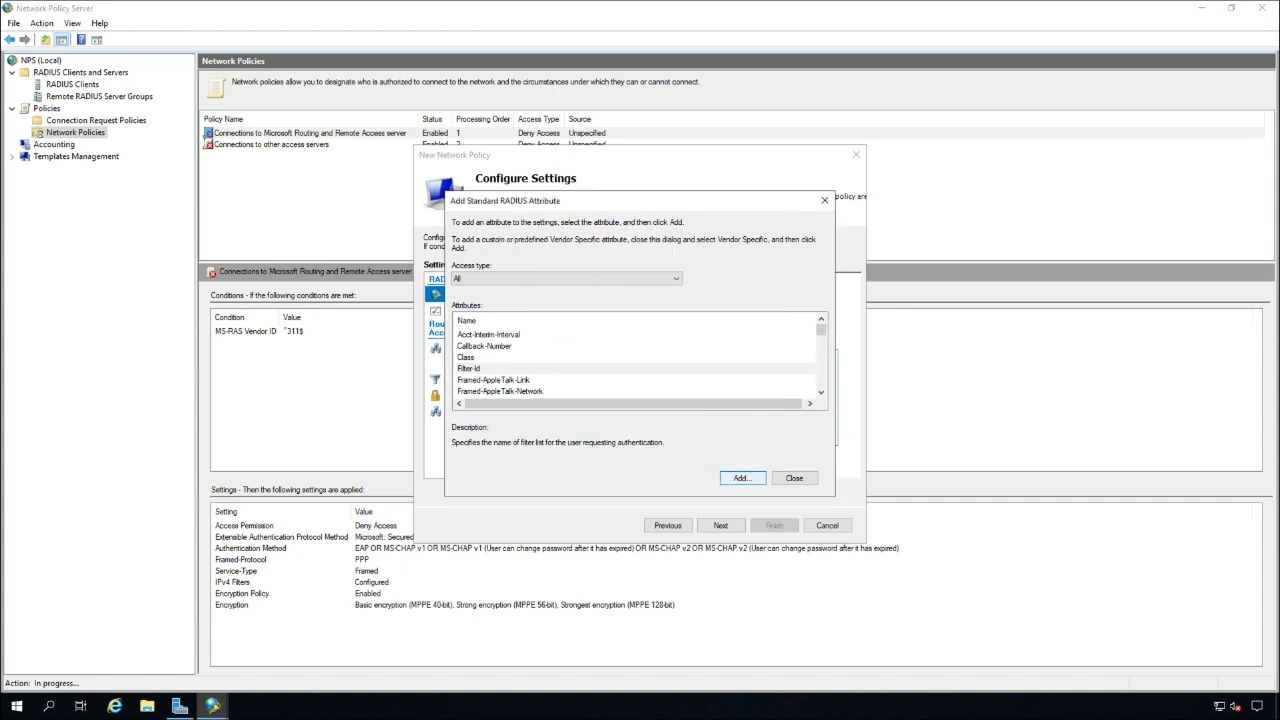
click(794, 478)
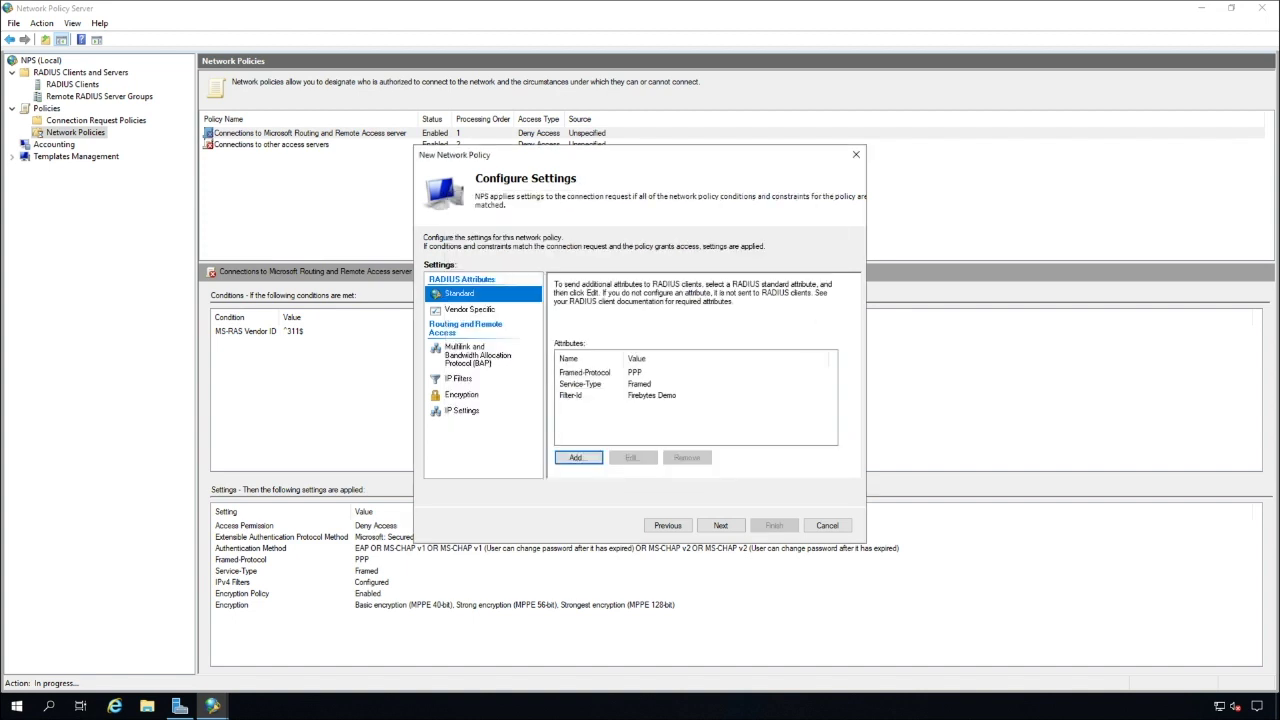
click(720, 525)
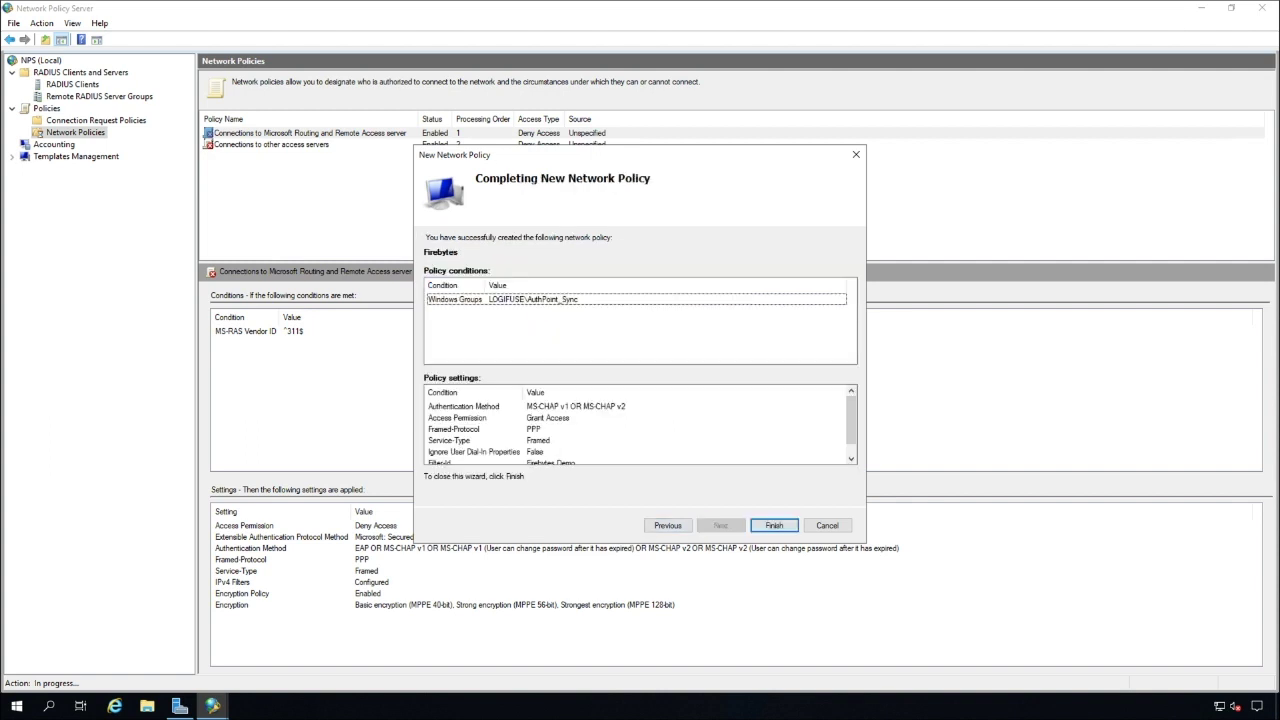
key(Return)
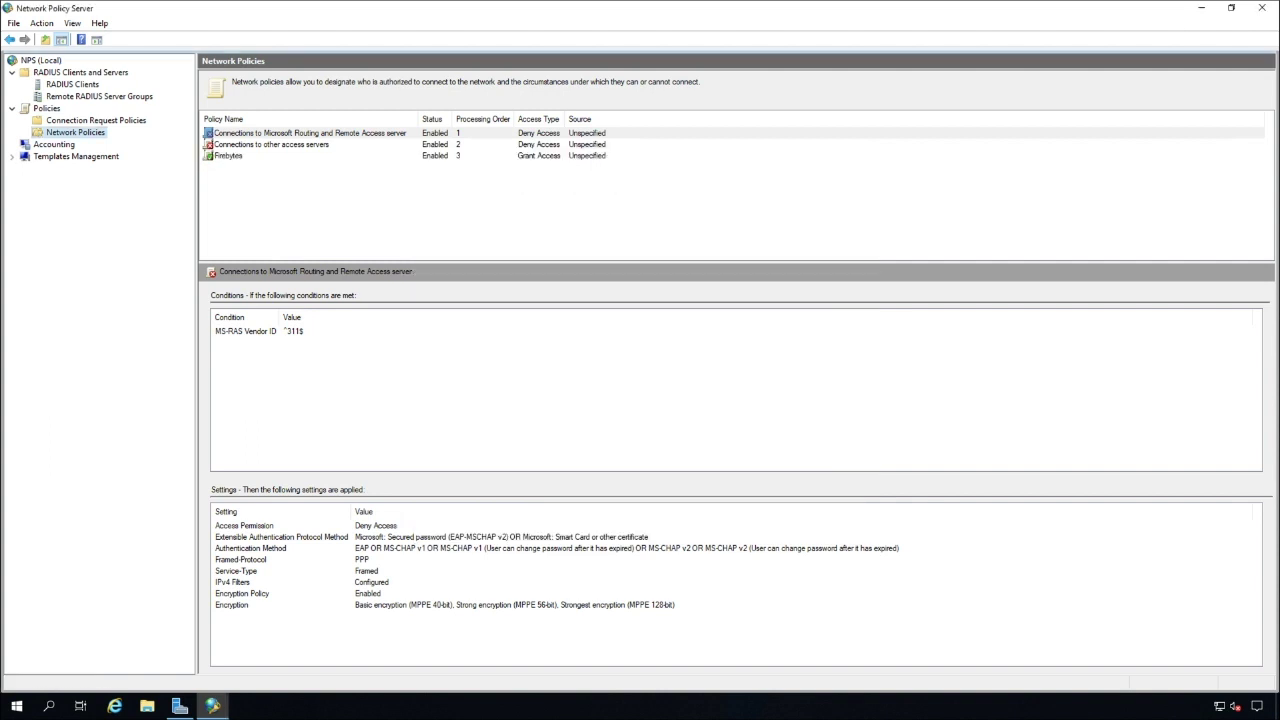
Move the Firebytes policy up twice to processing order 1
click(228, 155)
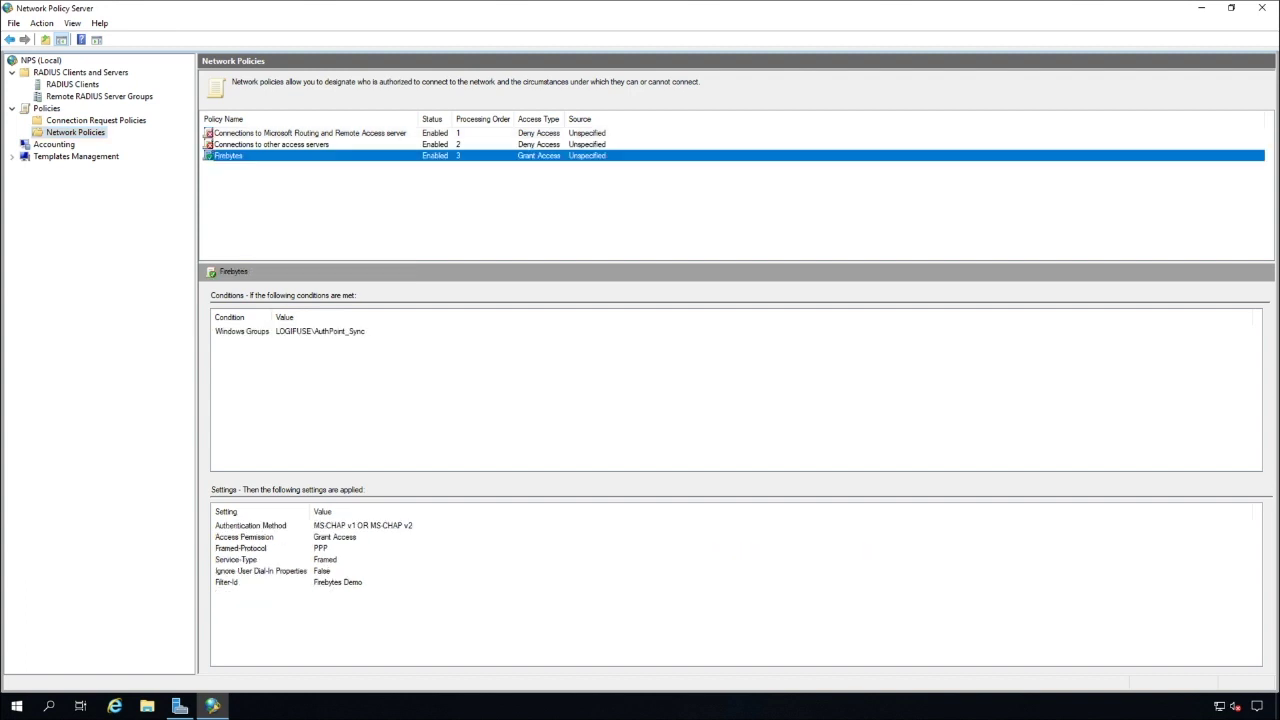
right_click(221, 156)
click(250, 166)
right_click(230, 144)
click(255, 152)
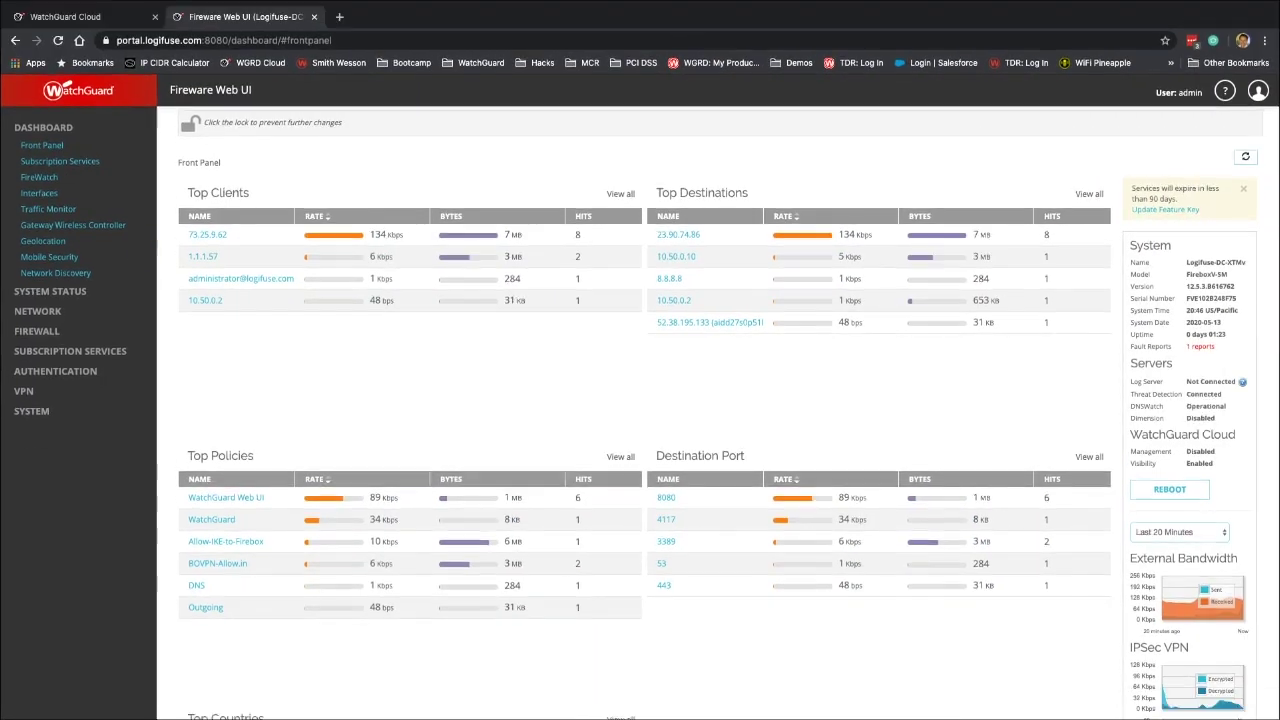
Go to Authentication > Servers and open the RADIUS domains page
click(55, 400)
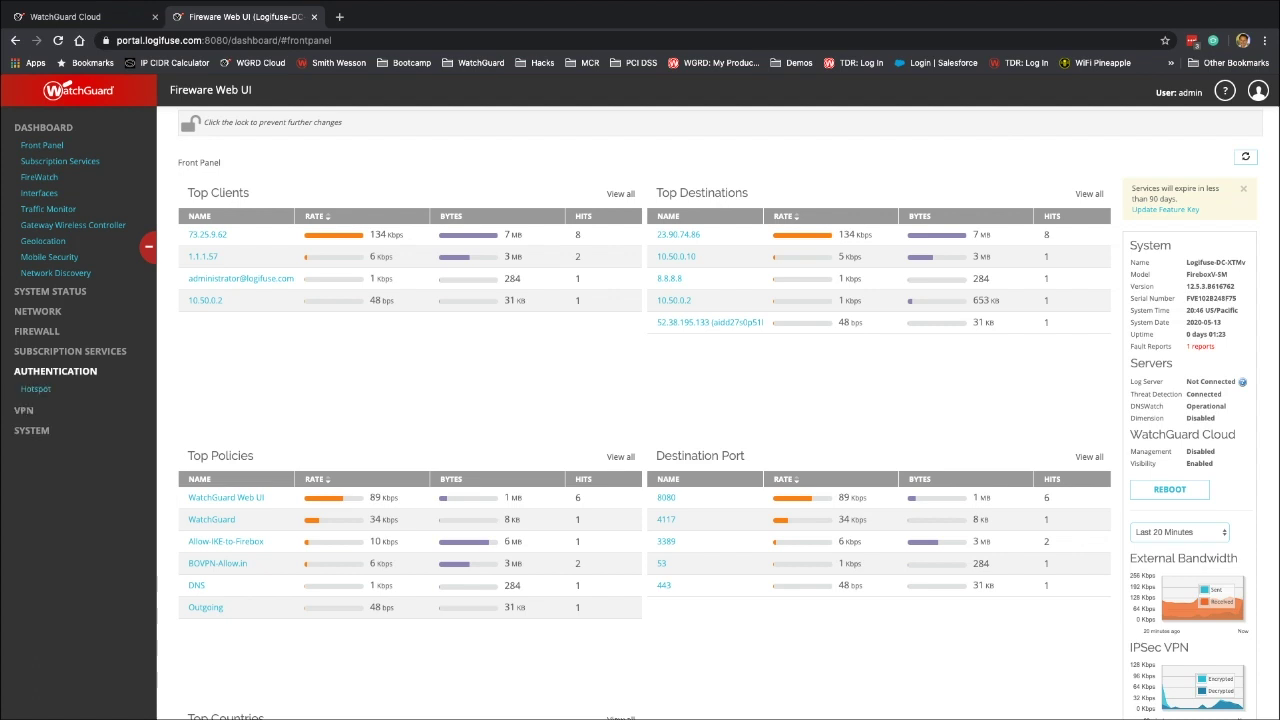
click(34, 405)
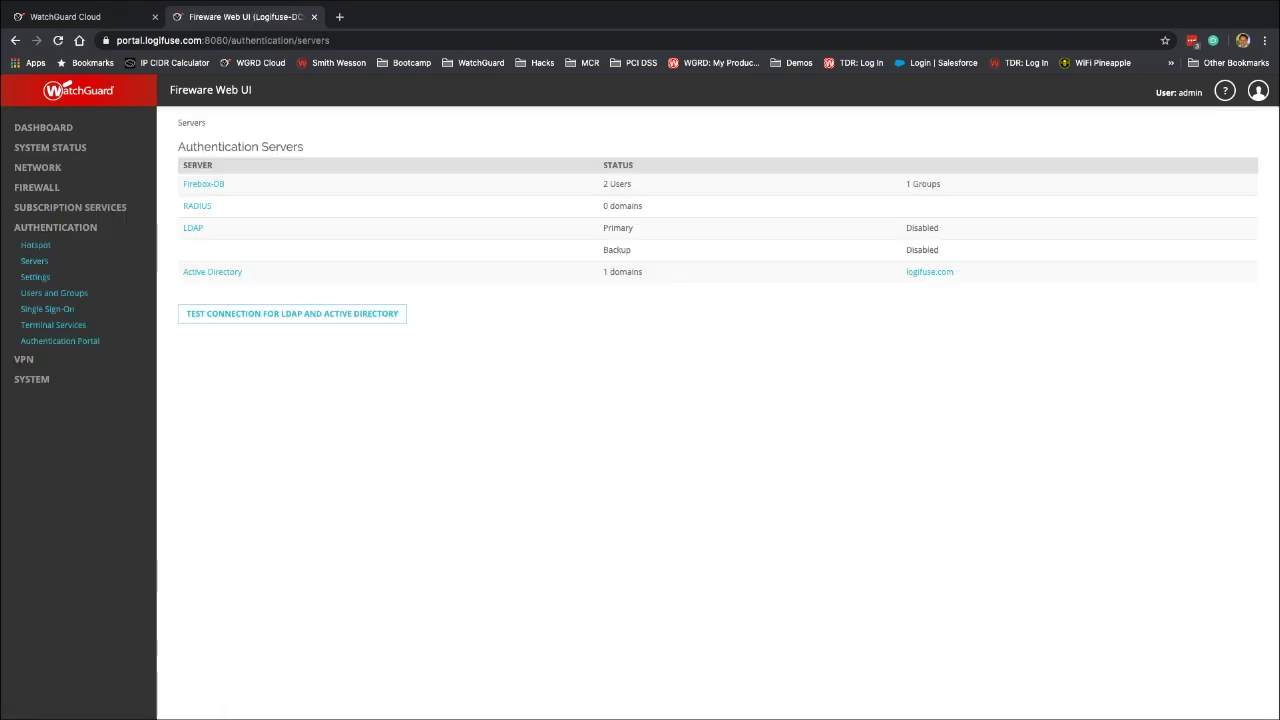
click(197, 206)
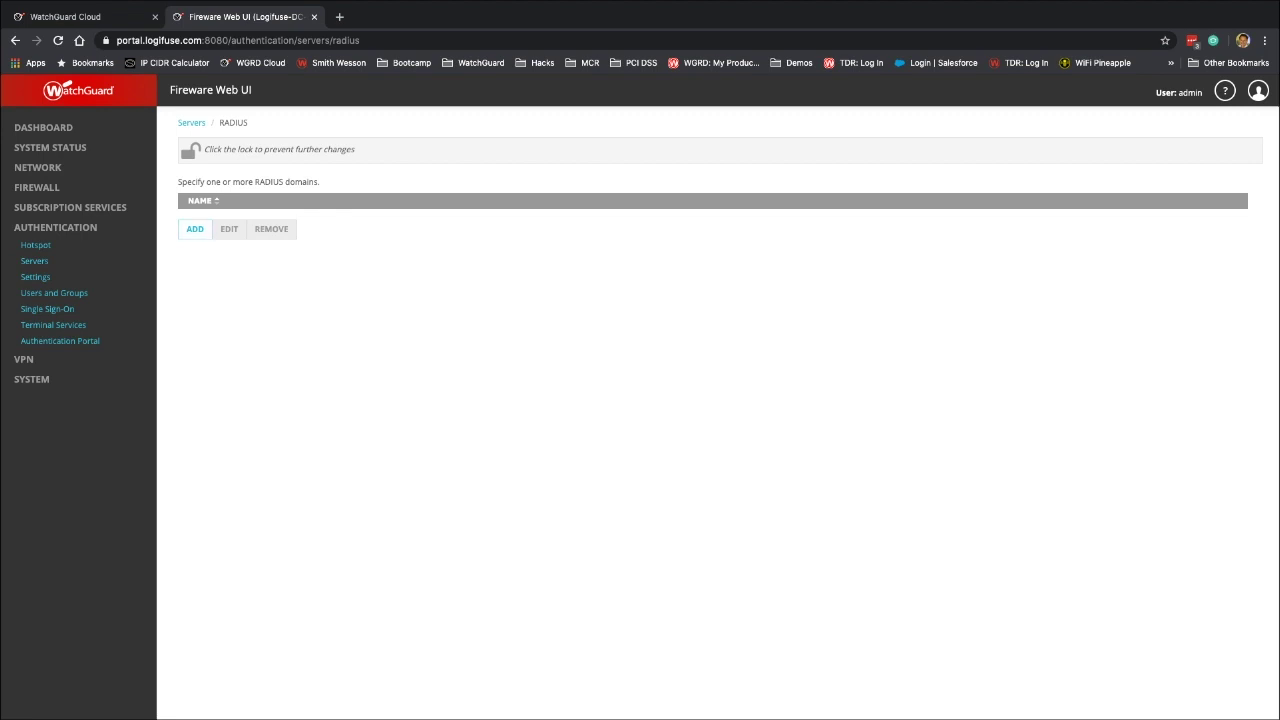
Add a RADIUS domain named AuthPoint with server 10.50.0.2 on port 1812
click(195, 229)
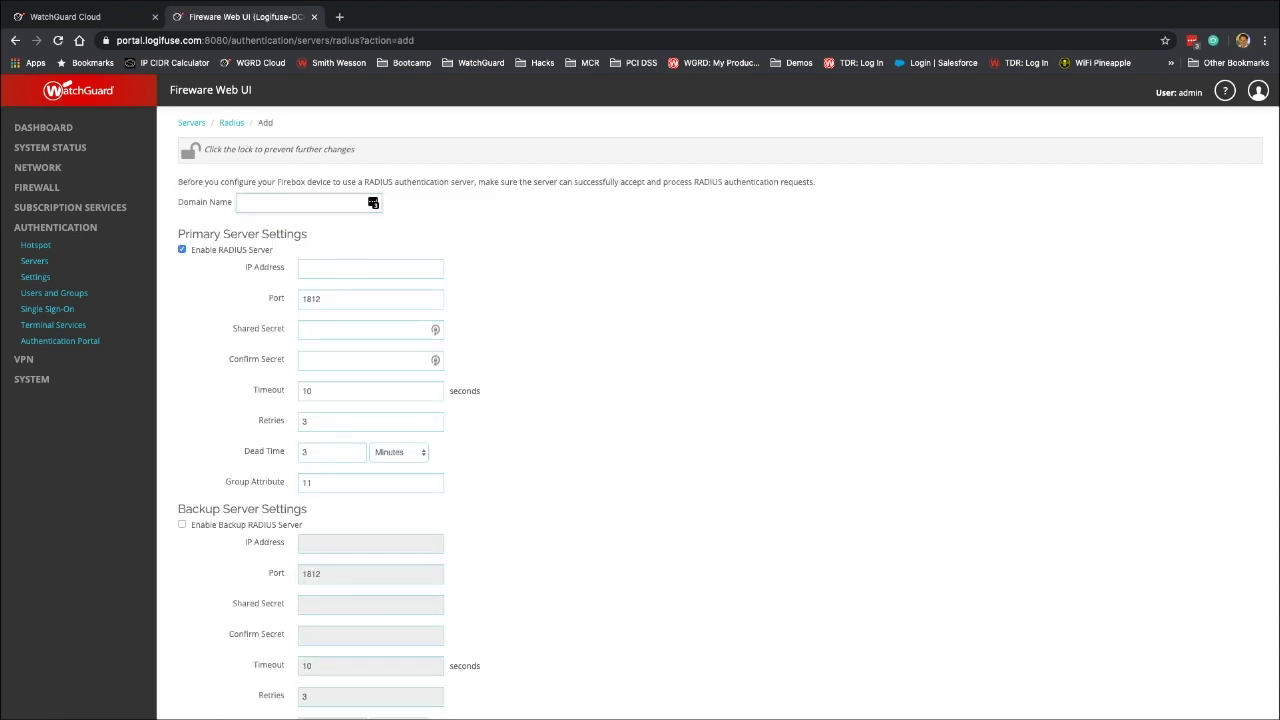
text(AuthPoint)
click(370, 268)
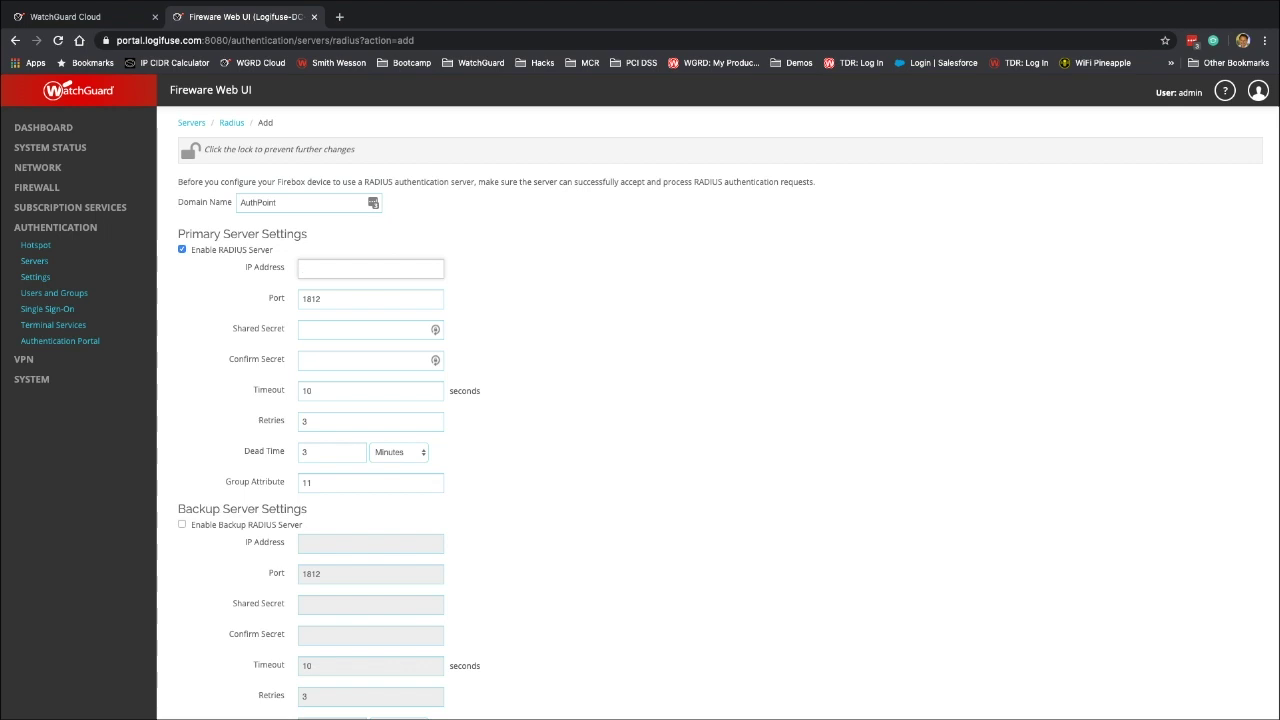
text(10.50.0.2)
key(Tab)
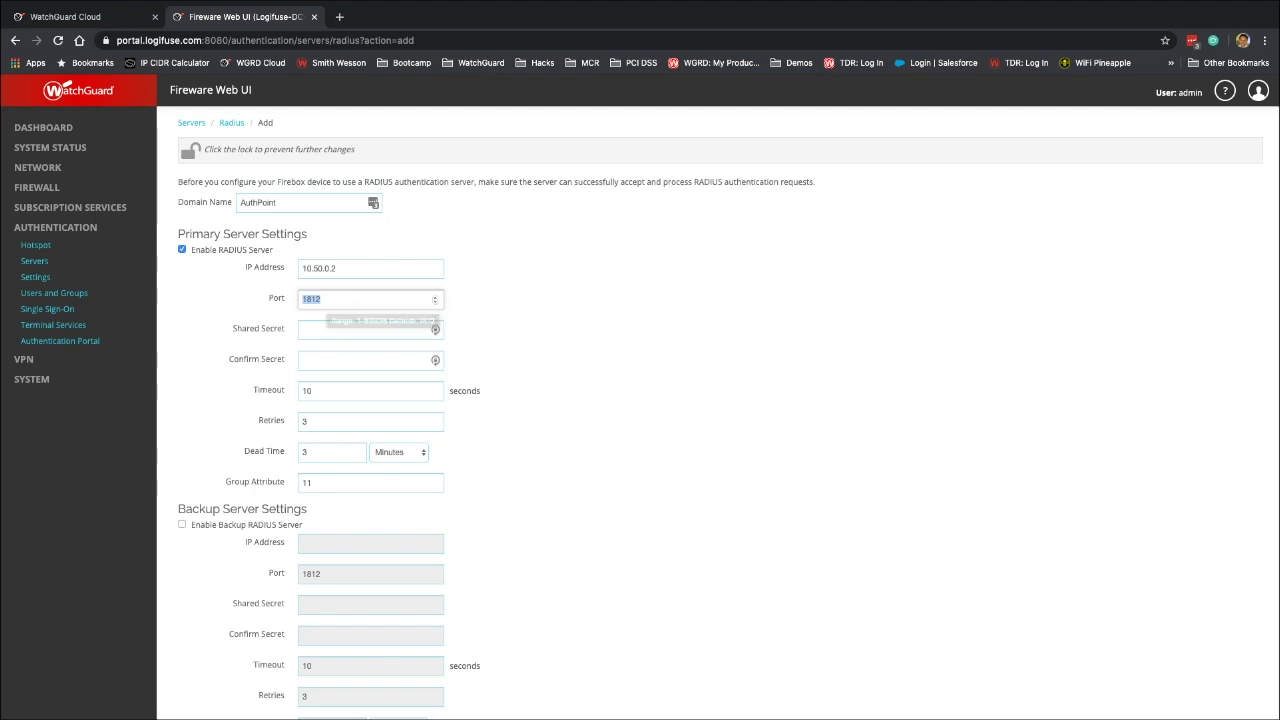
click(321, 299)
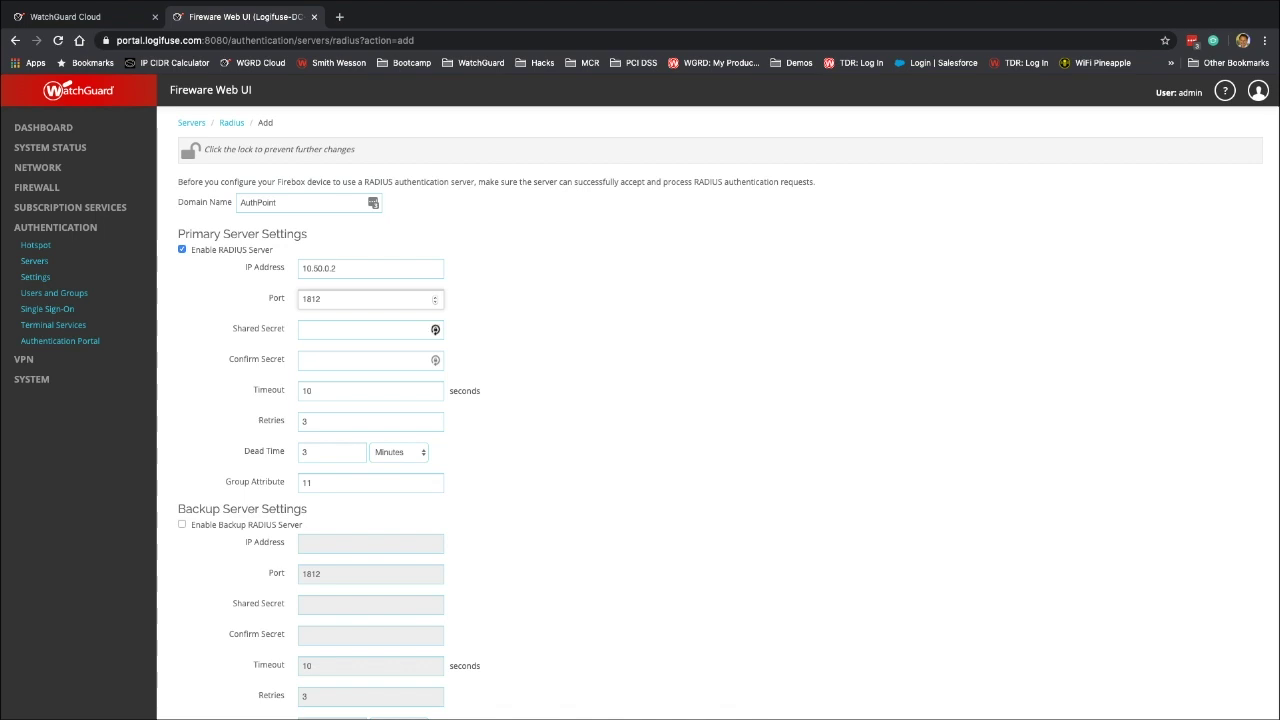
Enter and confirm the shared secret, set a 90-second timeout, and save the domain
click(435, 329)
text(**********)
key(Tab)
text(**********)
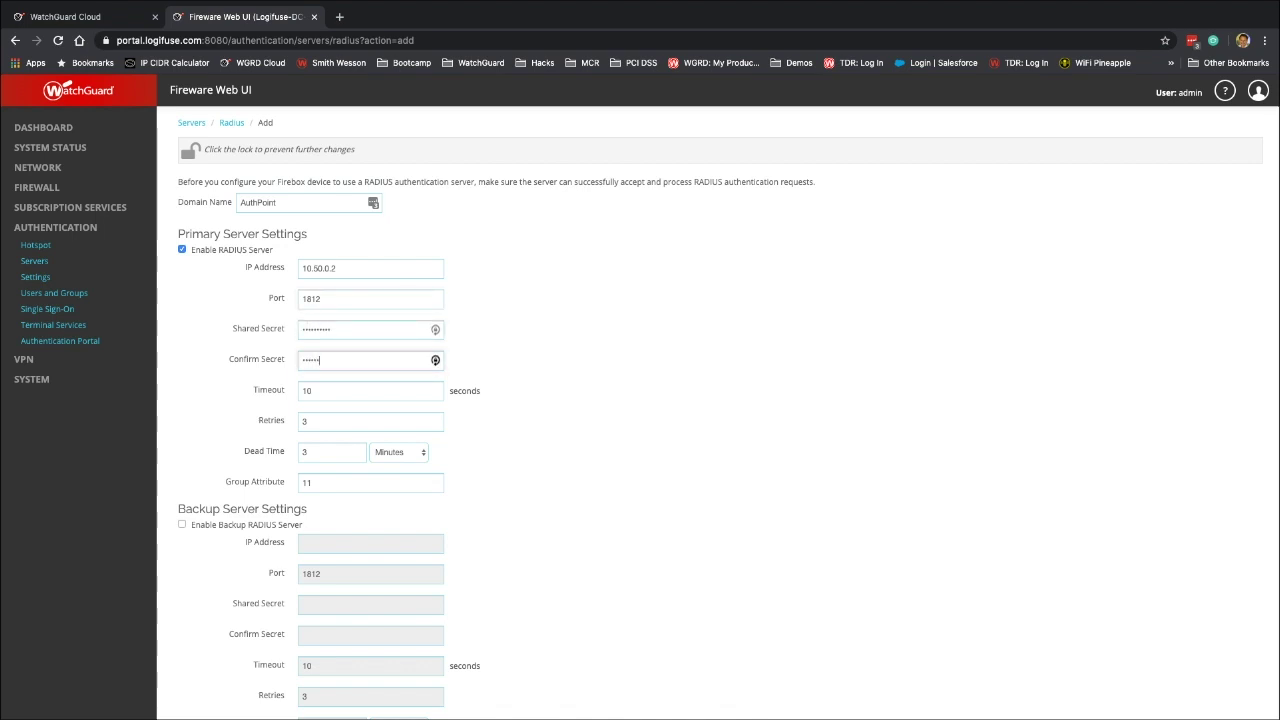
key(Tab)
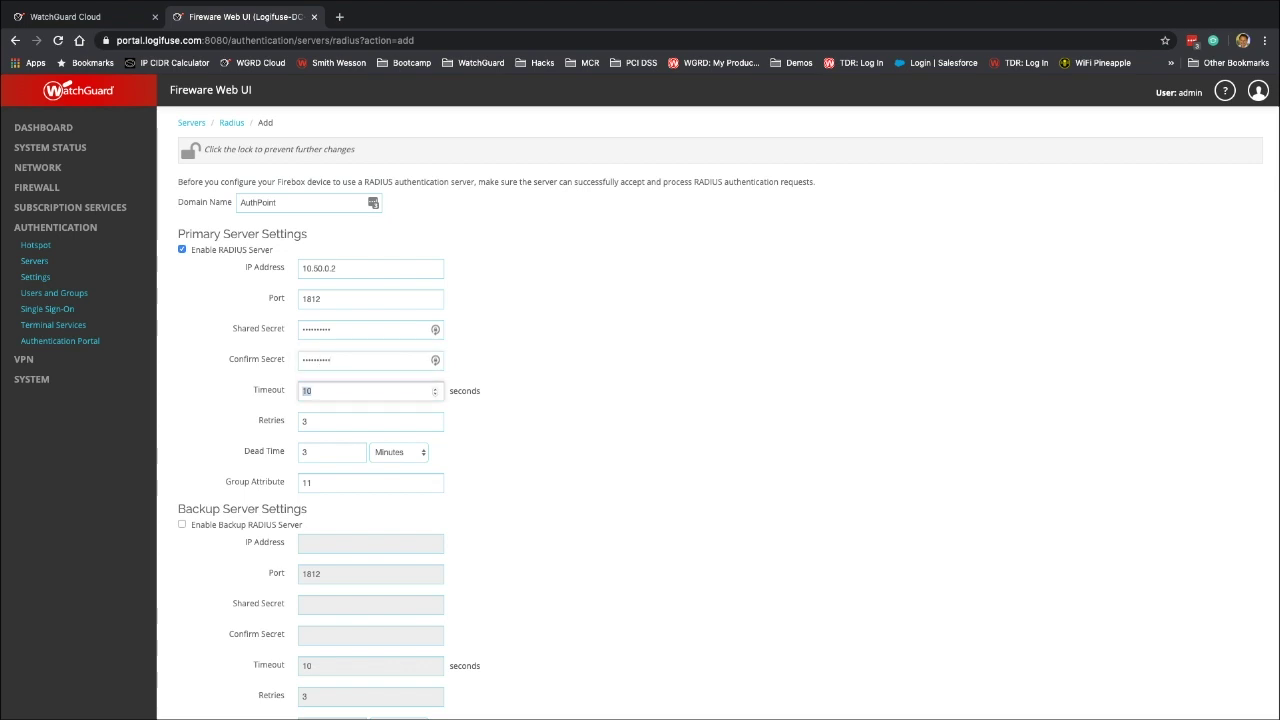
text(90)
scroll(640, 415, down, 3)
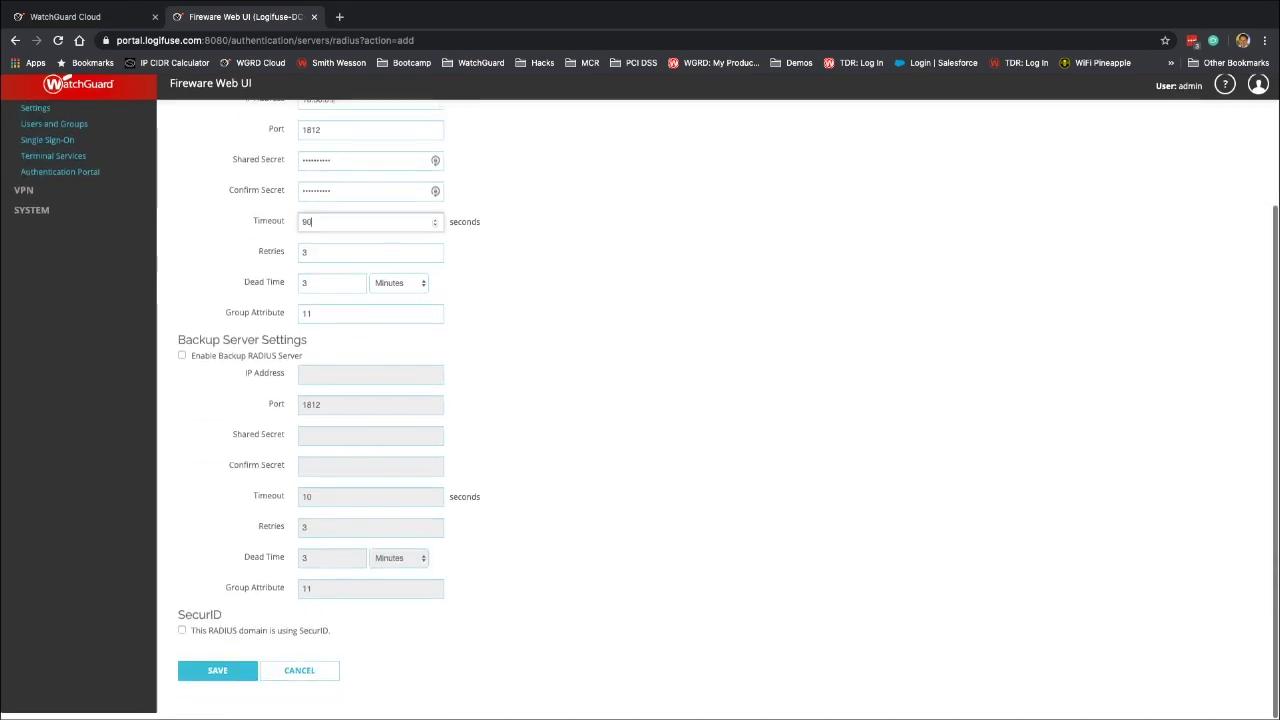
click(217, 677)
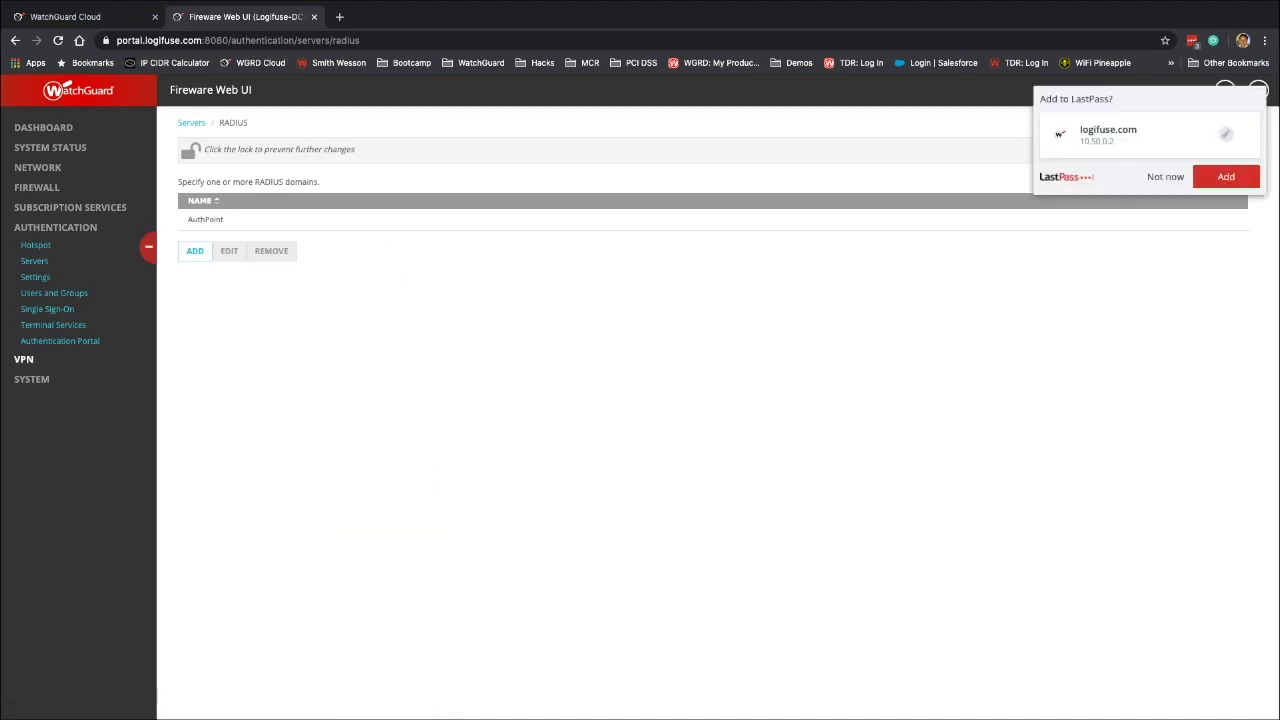
Launch the IKEv2 Mobile VPN wizard and add 23.90.74.86 as the client connection address
click(23, 359)
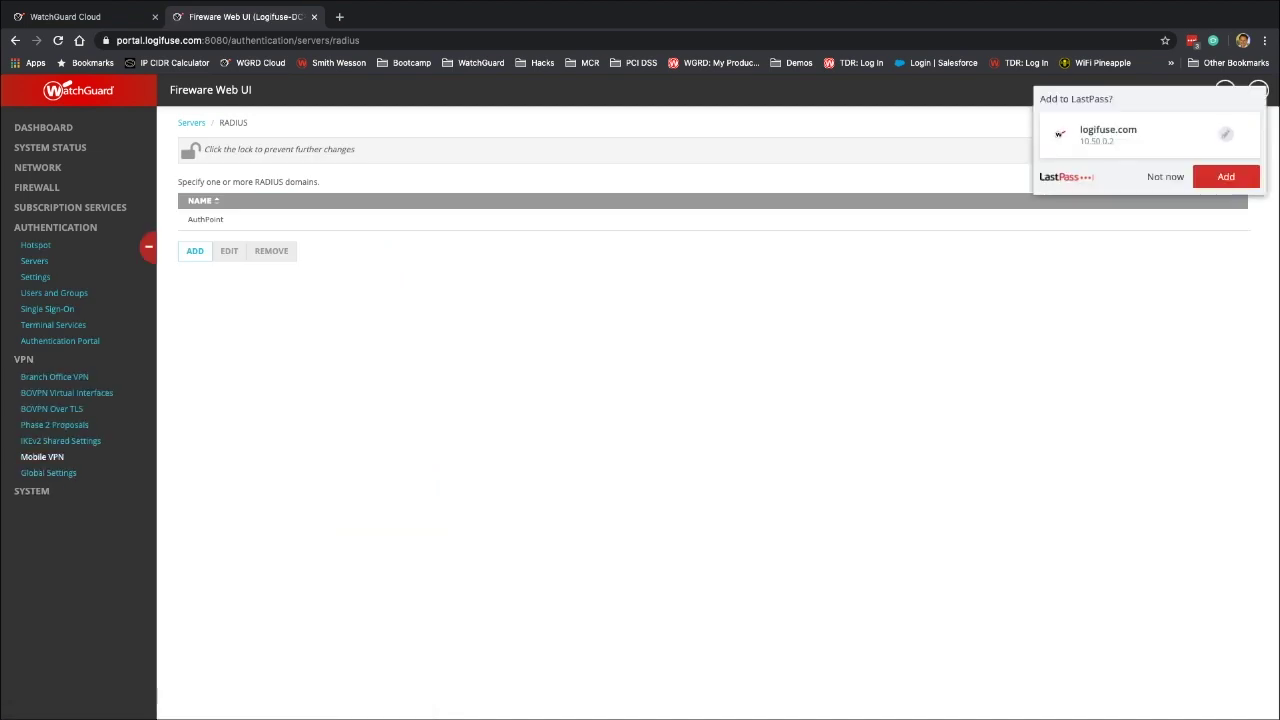
click(42, 456)
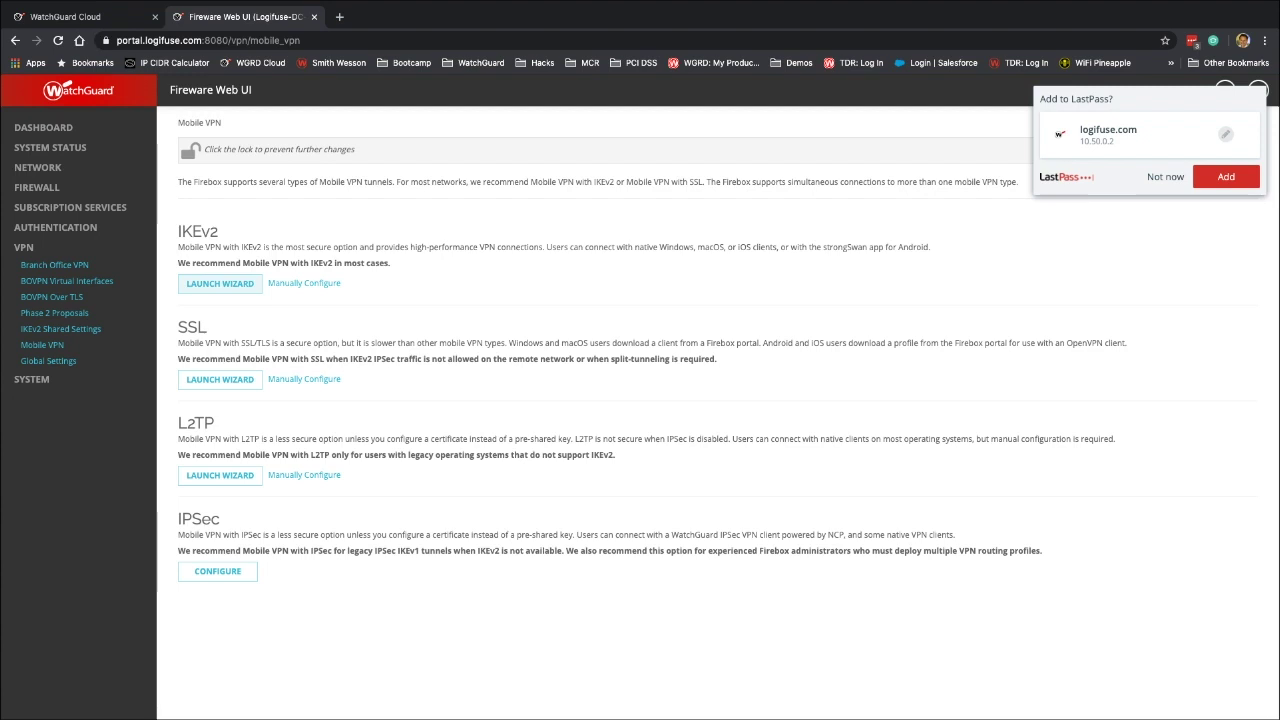
click(220, 283)
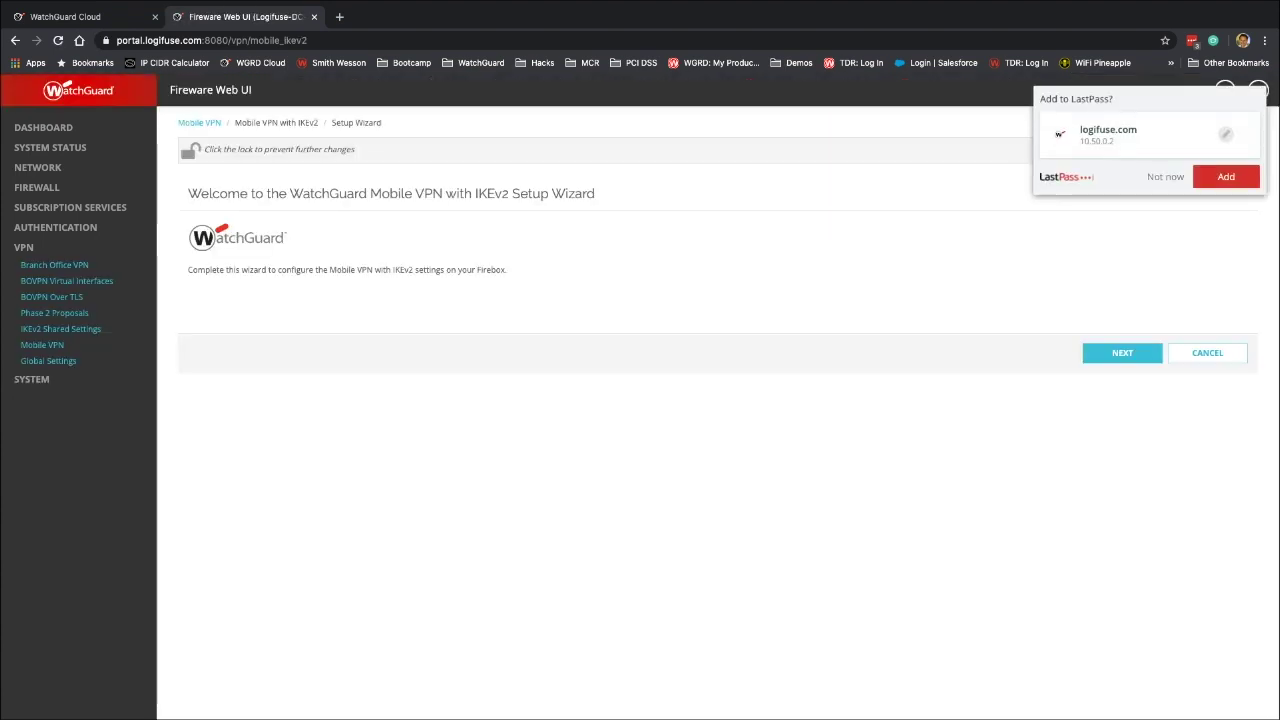
click(1122, 352)
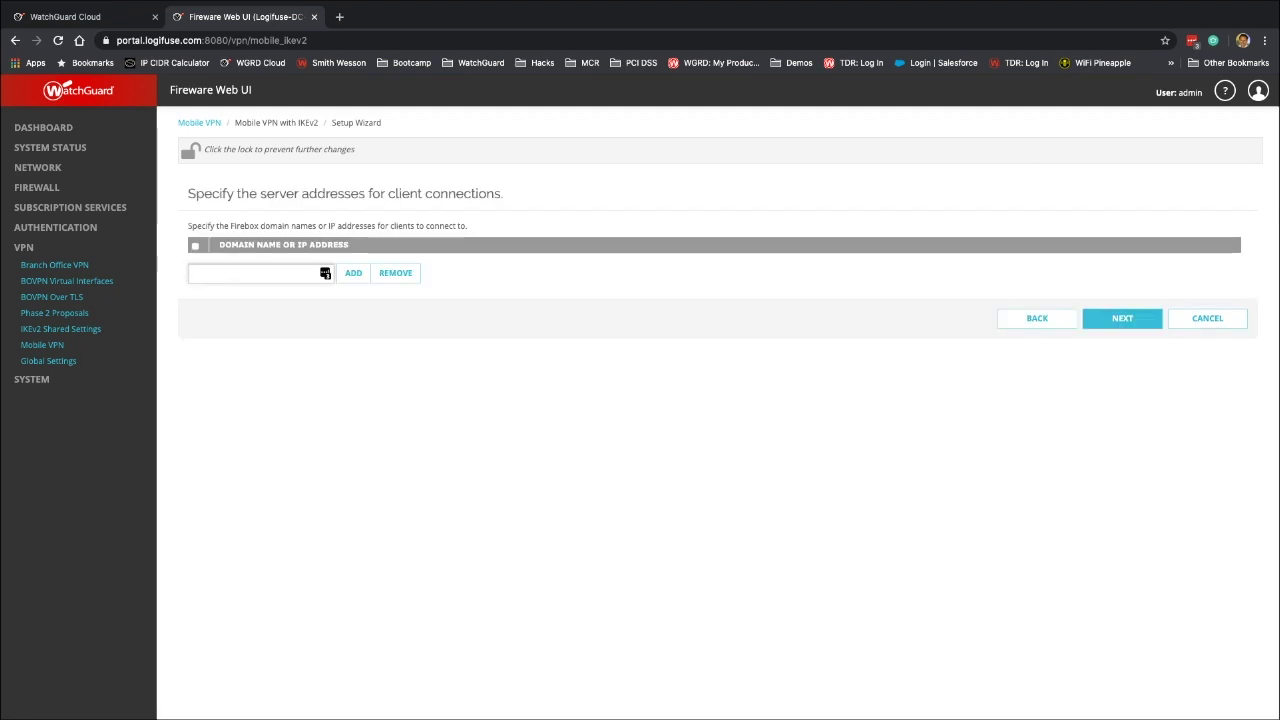
text(23.90.74.86)
click(353, 273)
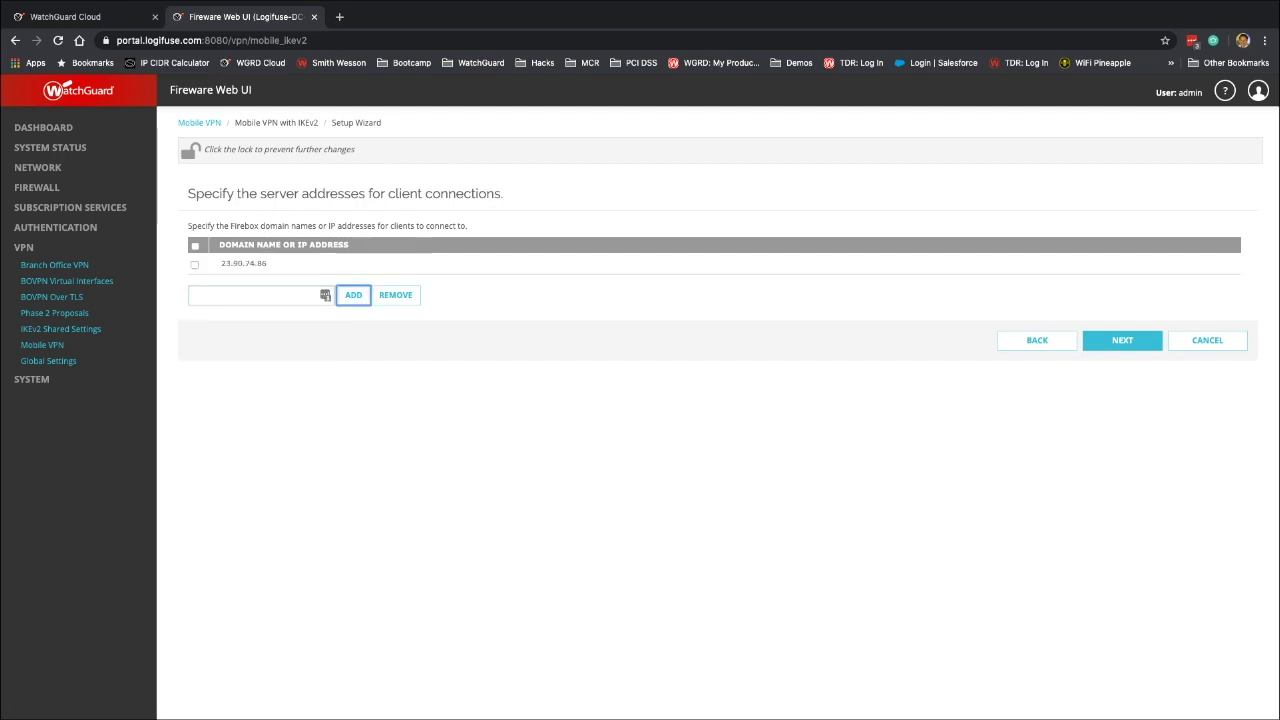
Add AuthPoint as an authentication server and make it the default
click(1122, 340)
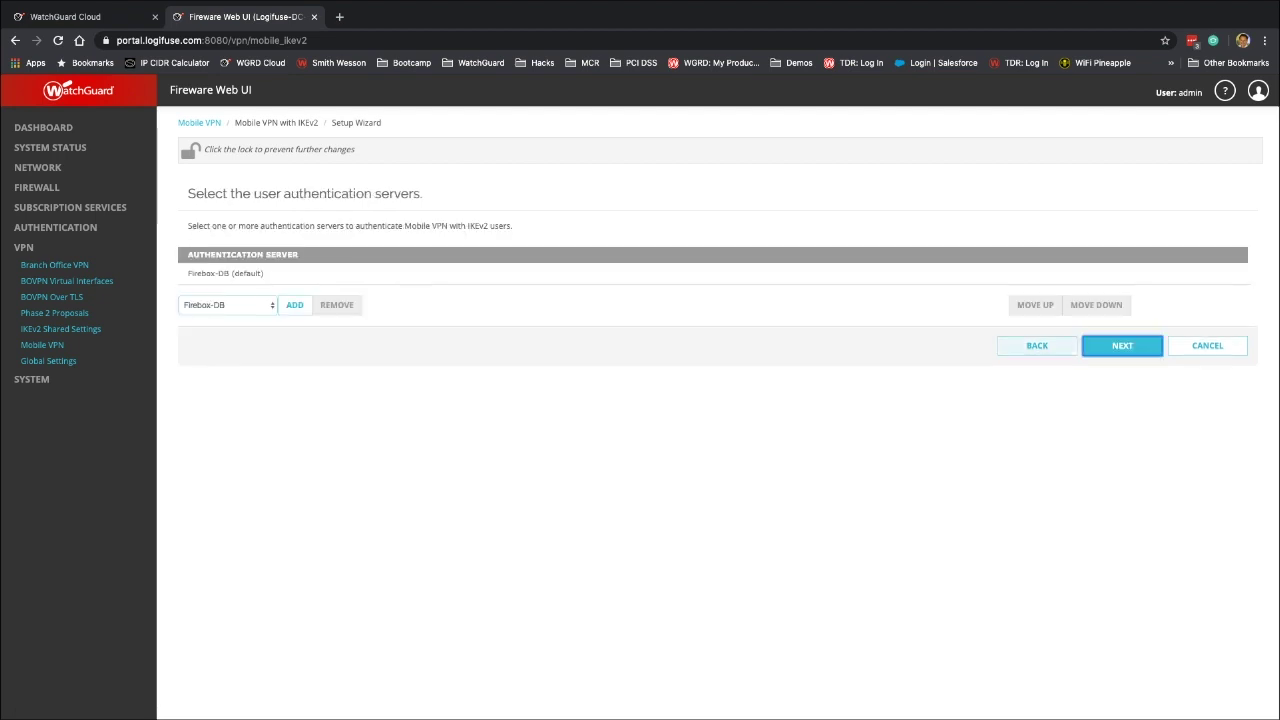
click(227, 305)
click(220, 303)
click(227, 305)
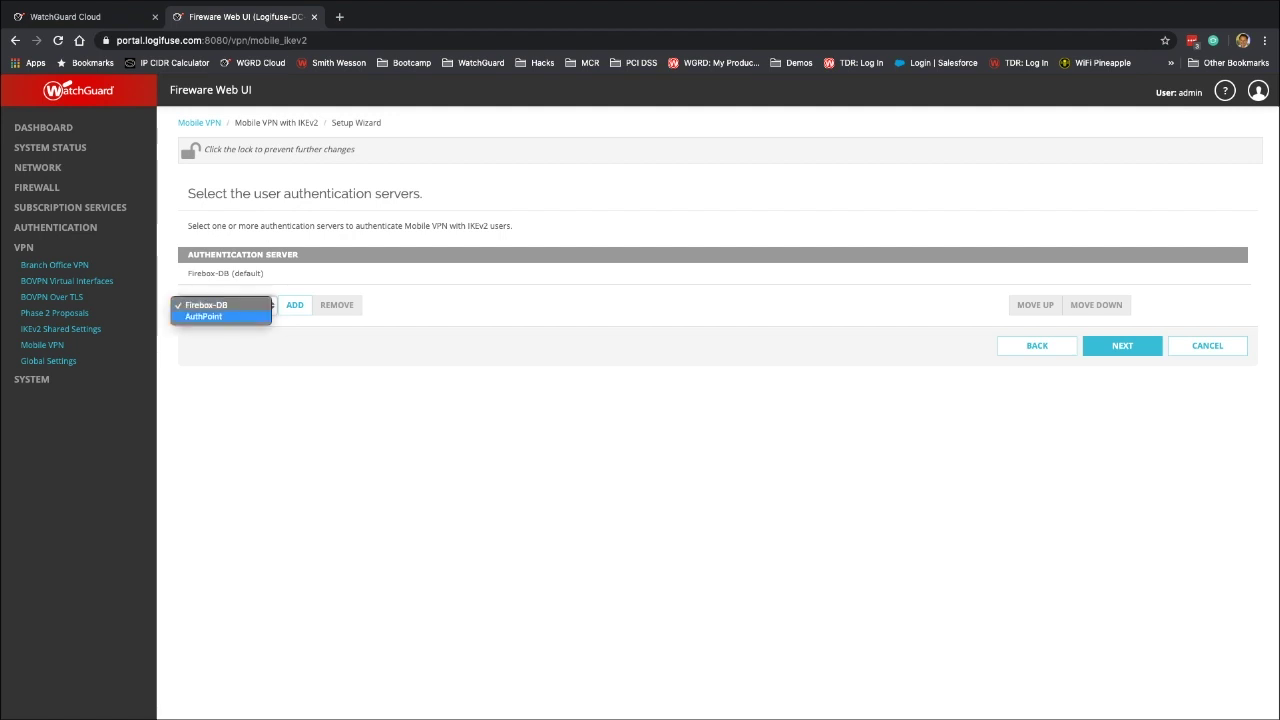
key(Return)
key(Tab)
key(space)
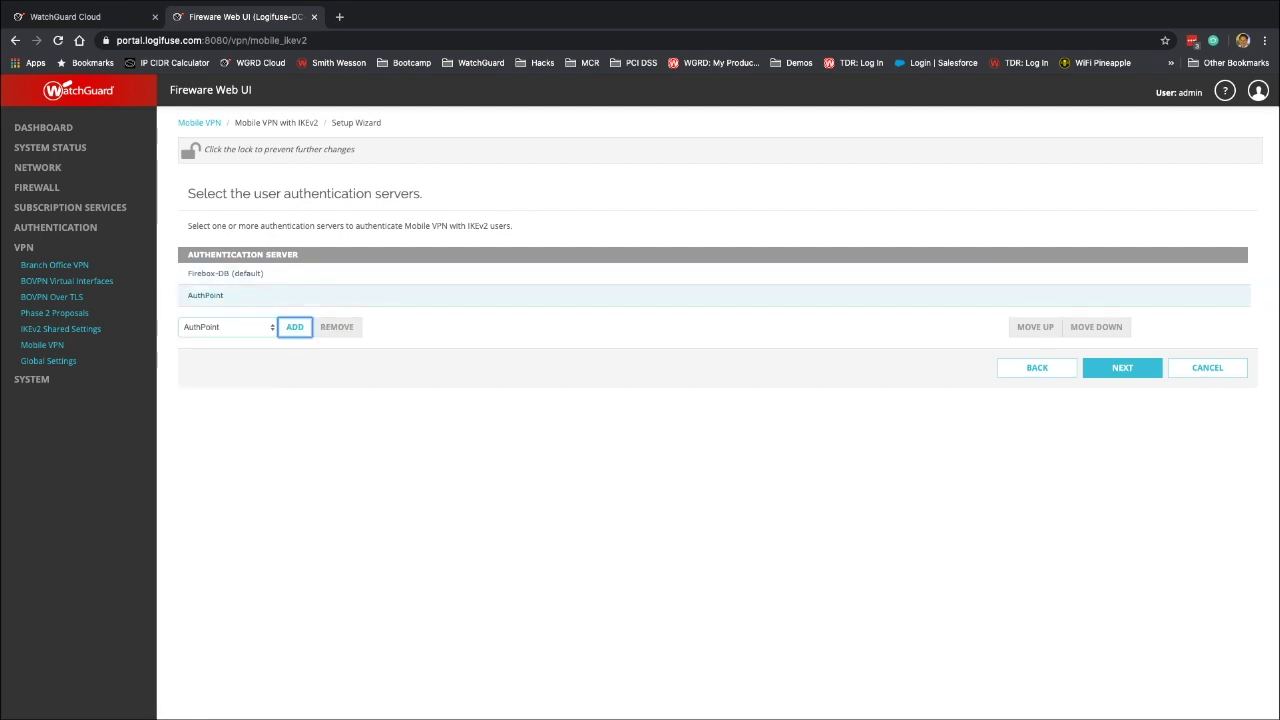
click(300, 295)
click(1035, 327)
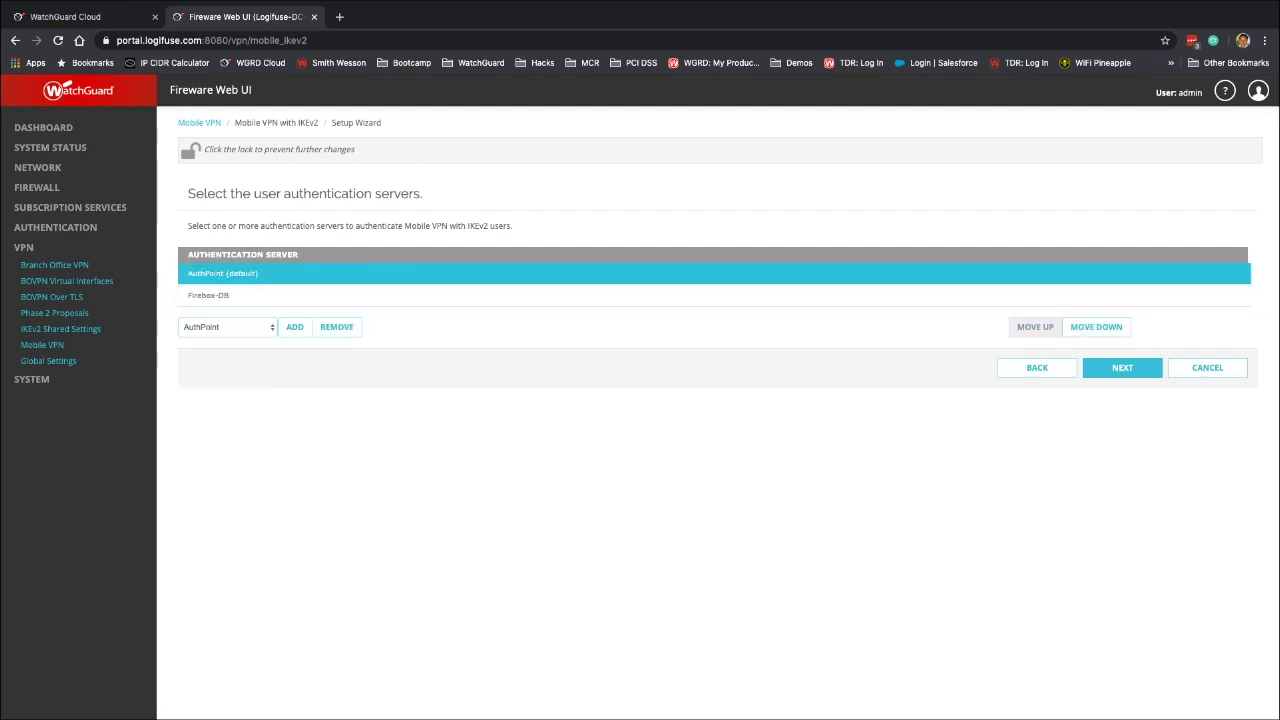
click(1122, 367)
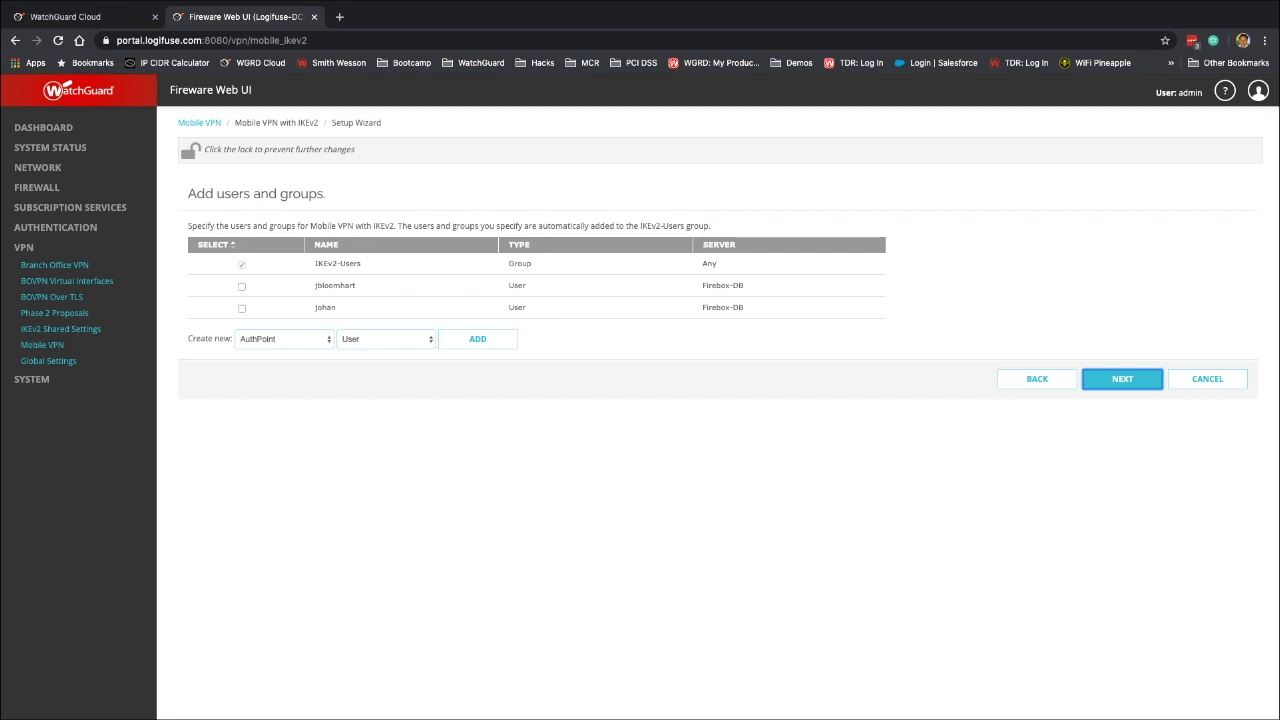
Create group AuthPoint_Sync on the AuthPoint server and advance to the virtual IP pool step
click(385, 339)
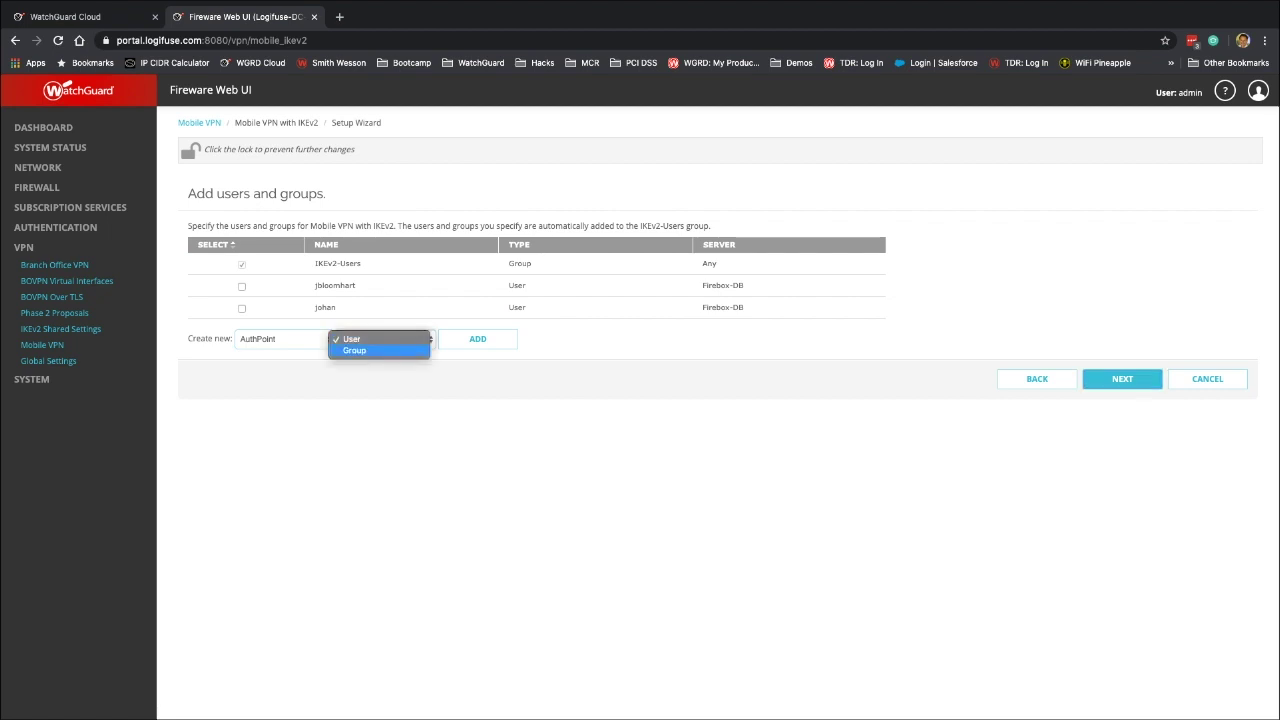
click(354, 351)
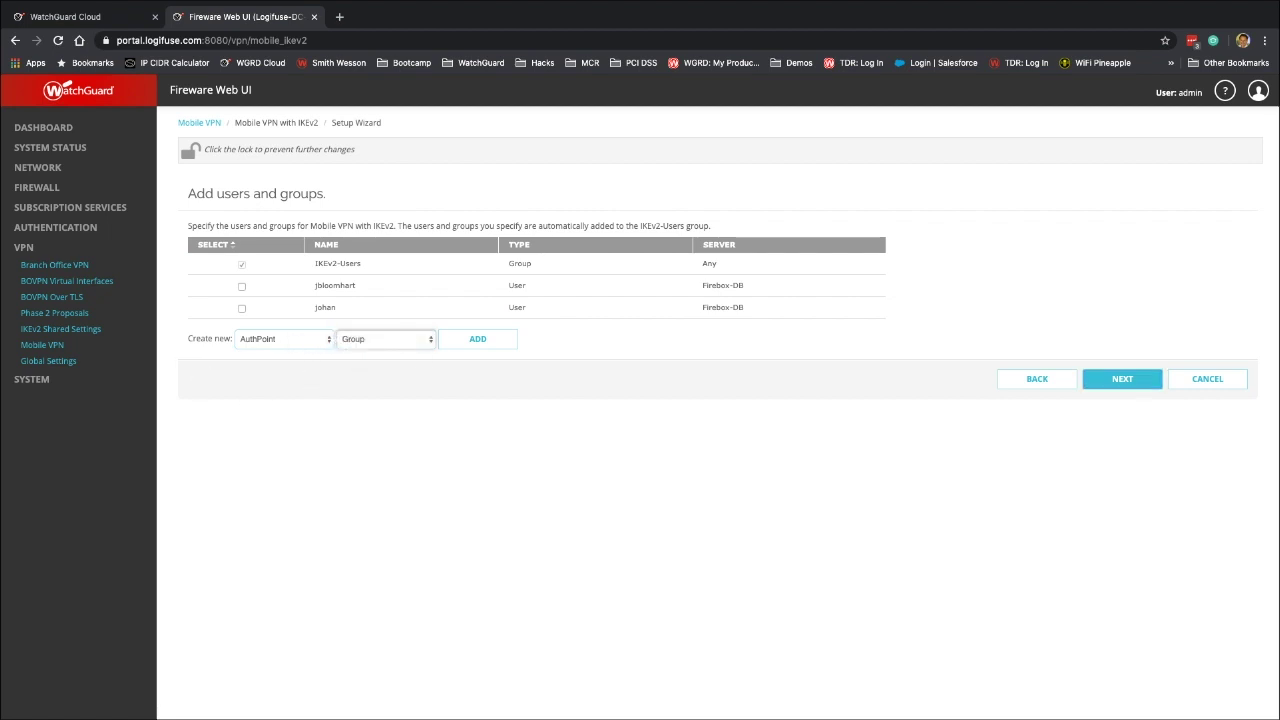
click(477, 339)
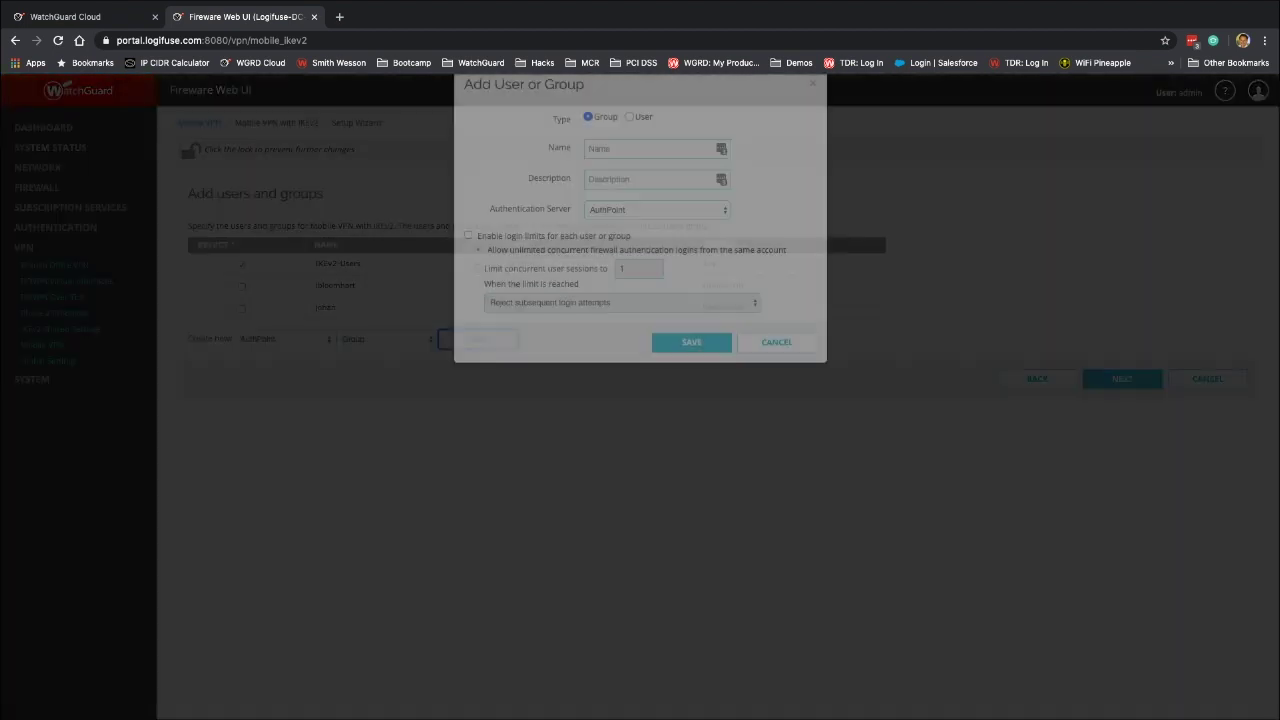
text(AuthPoint_Sync)
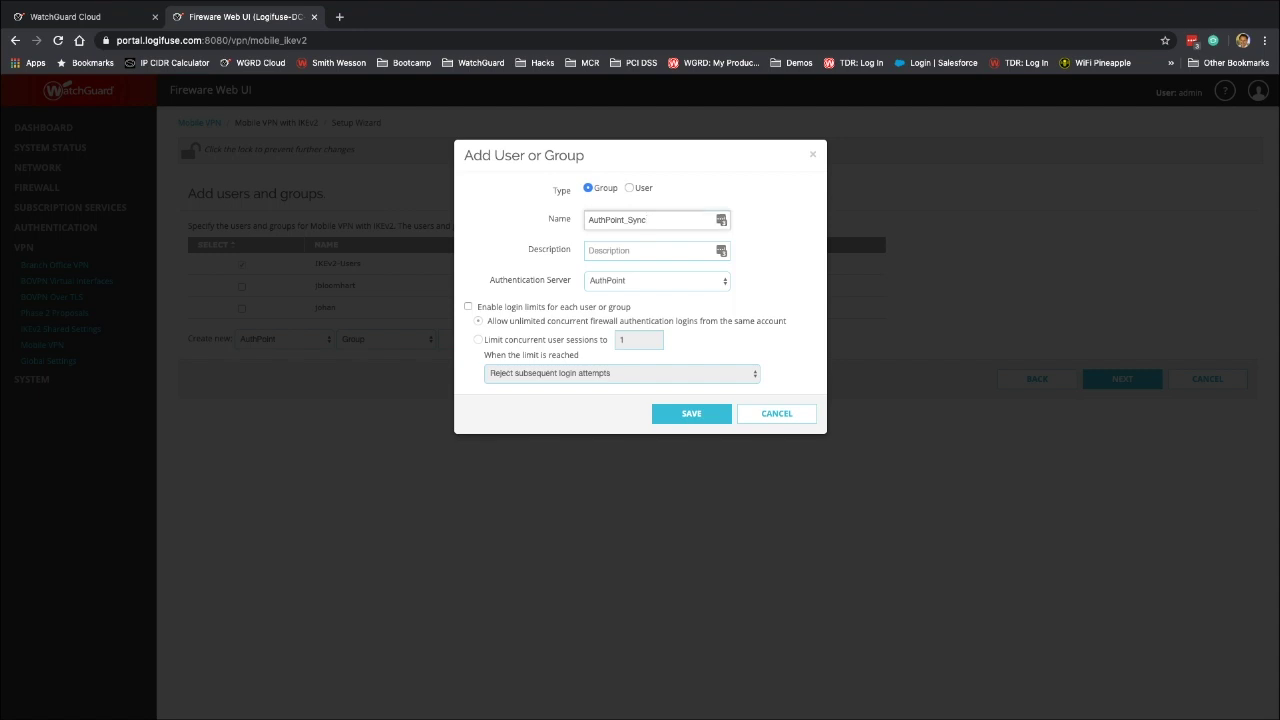
click(657, 280)
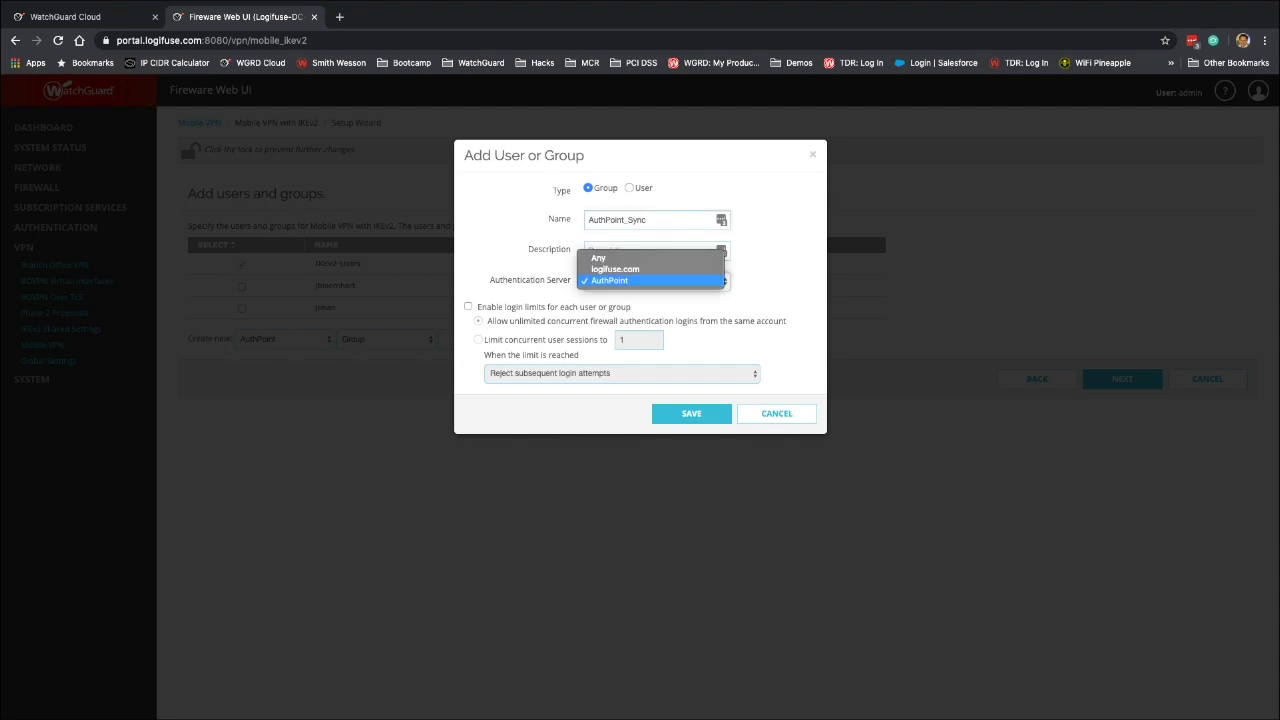
key(Return)
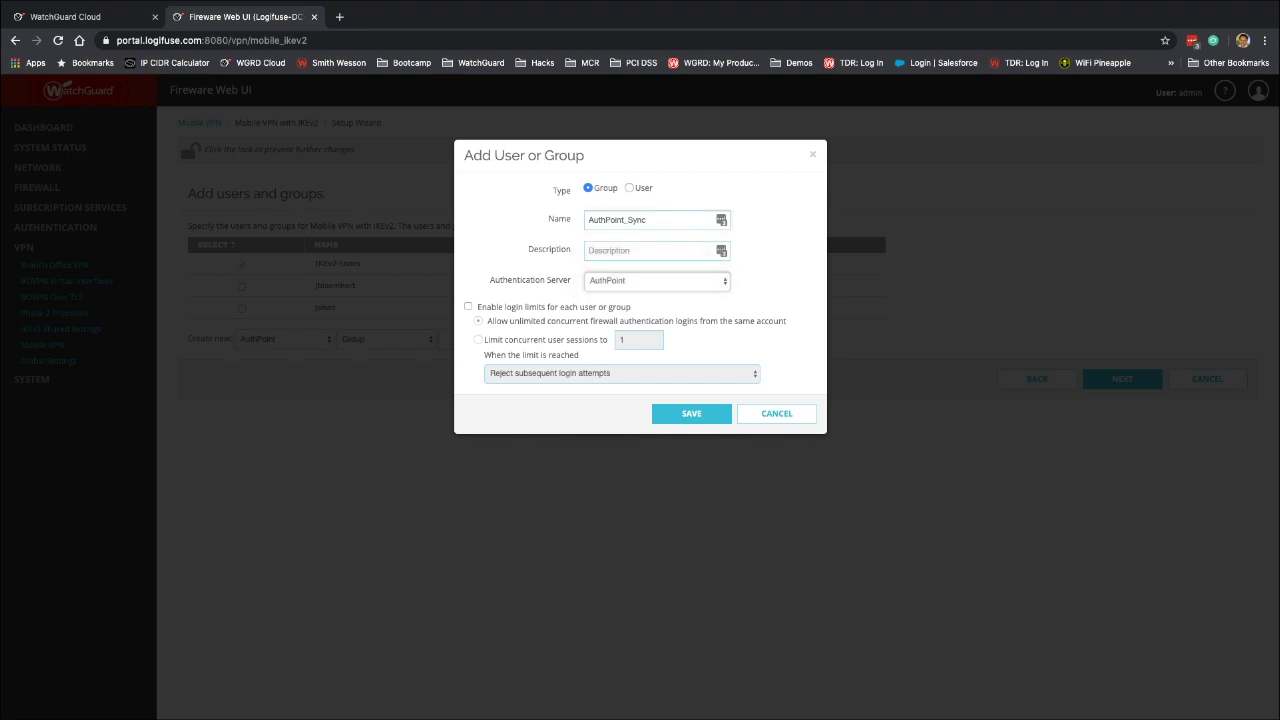
click(691, 413)
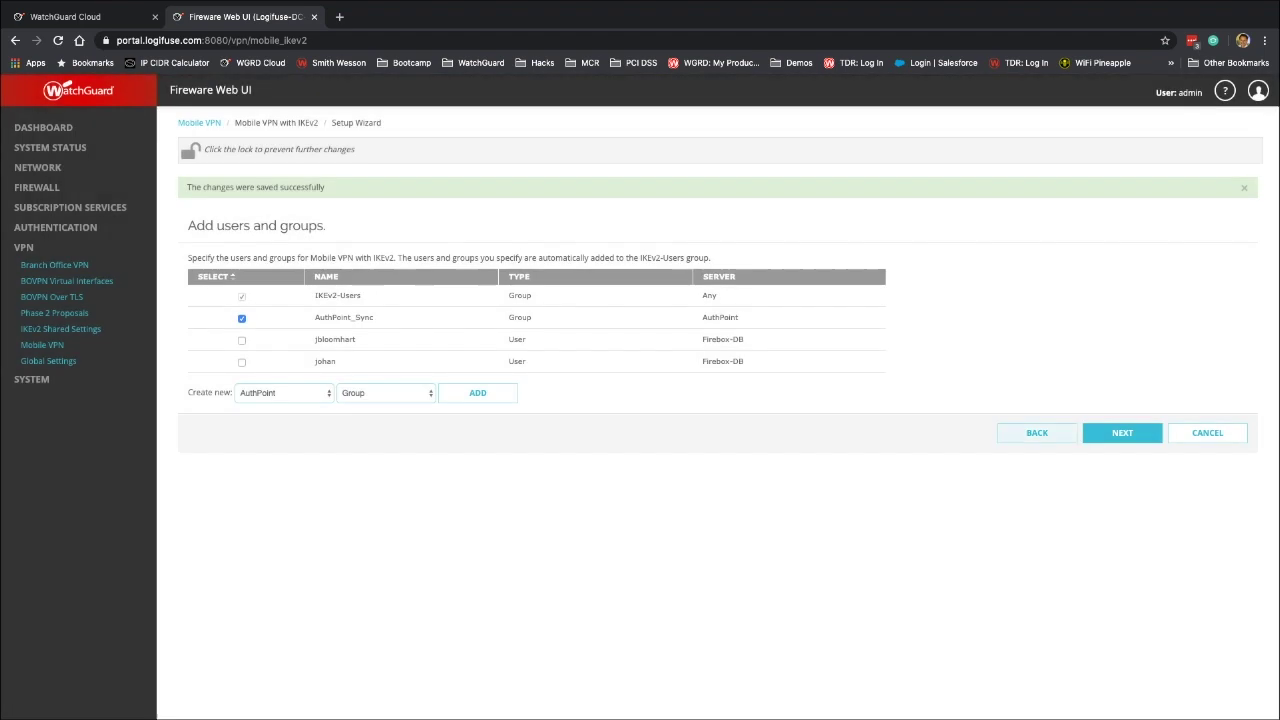
click(1122, 432)
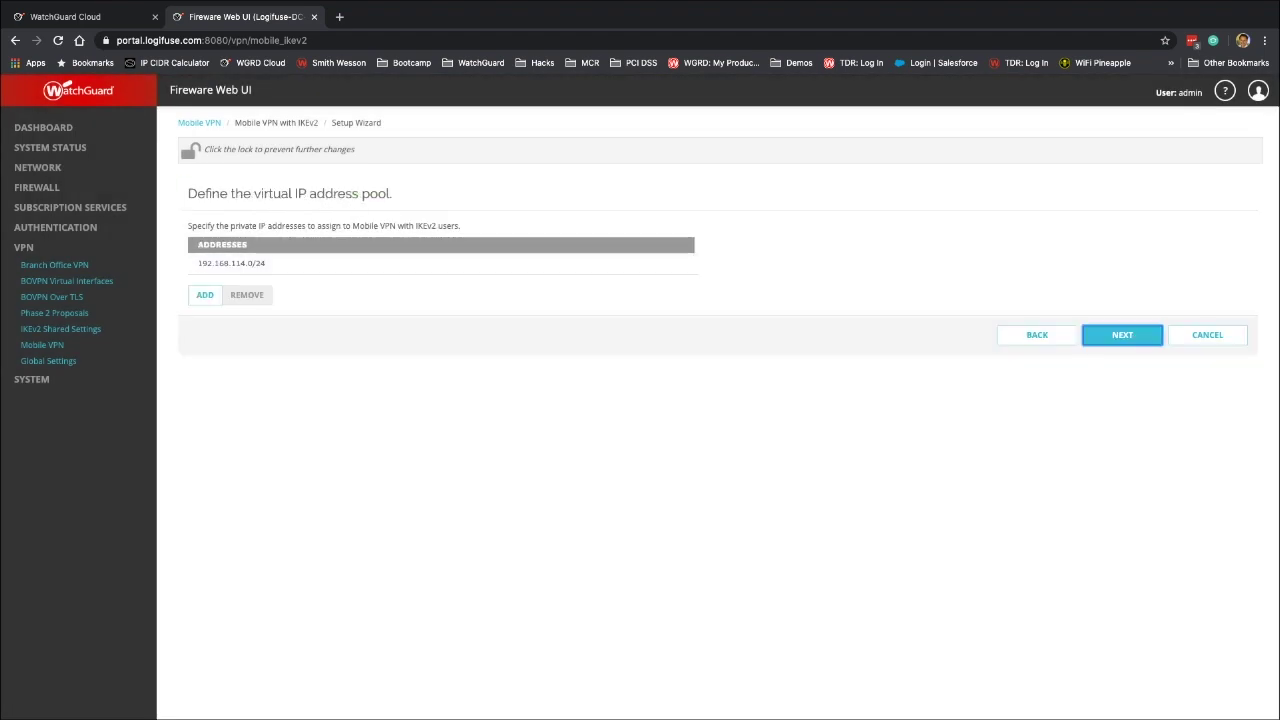
Accept the address pool, save the IKEv2 wizard and finish it to reach the IKEv2 configuration page
key(Return)
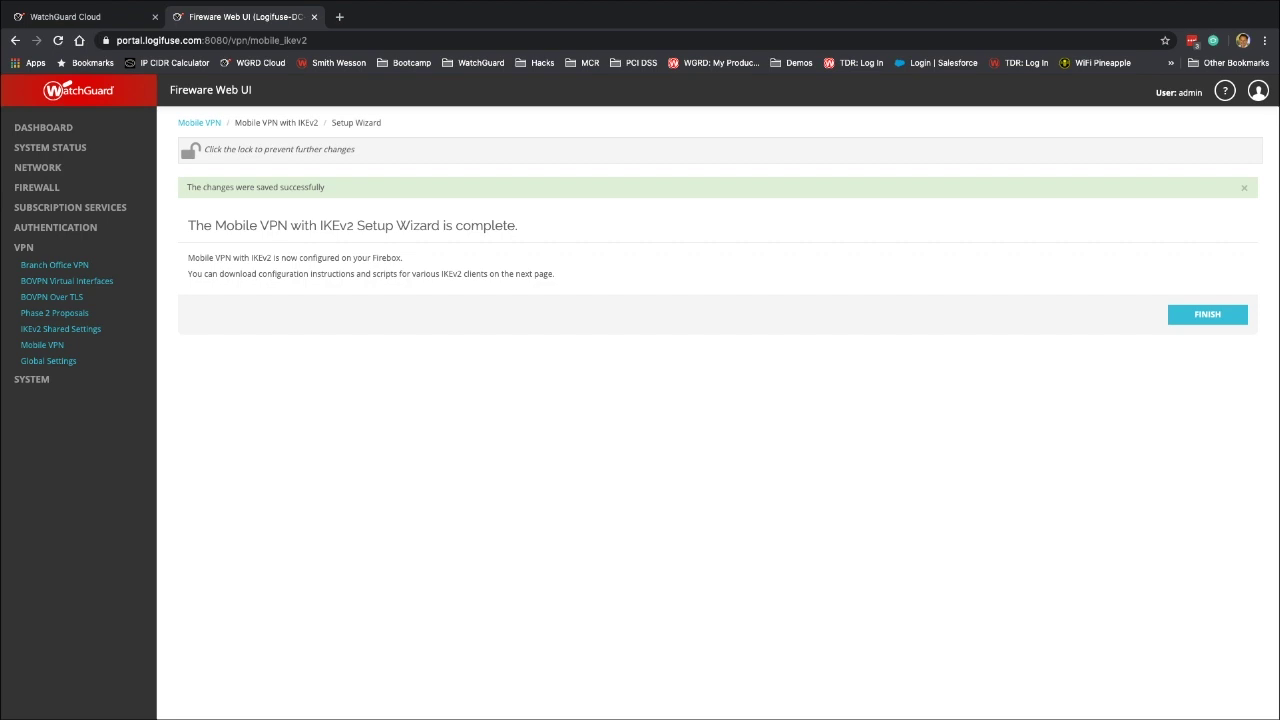
key(Return)
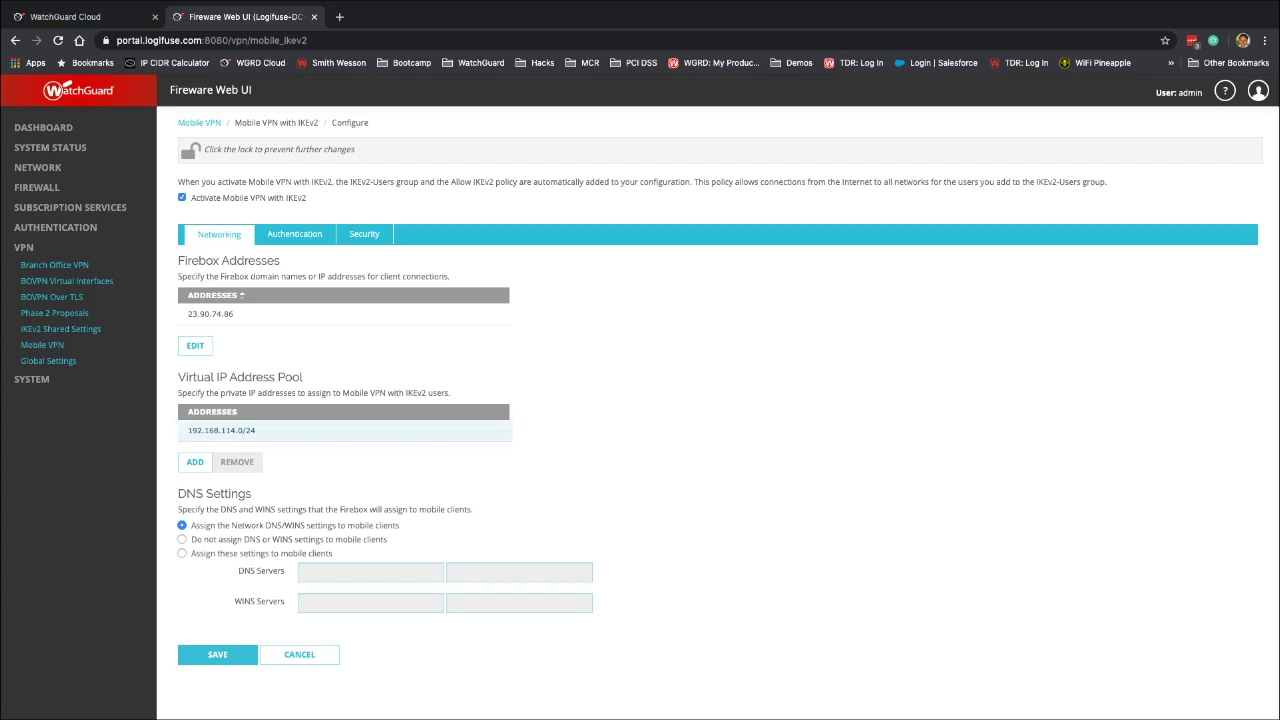
Check the Authentication tab and the Security tab's Phase 1 and Phase 2 settings, then save the IKEv2 configuration
click(295, 234)
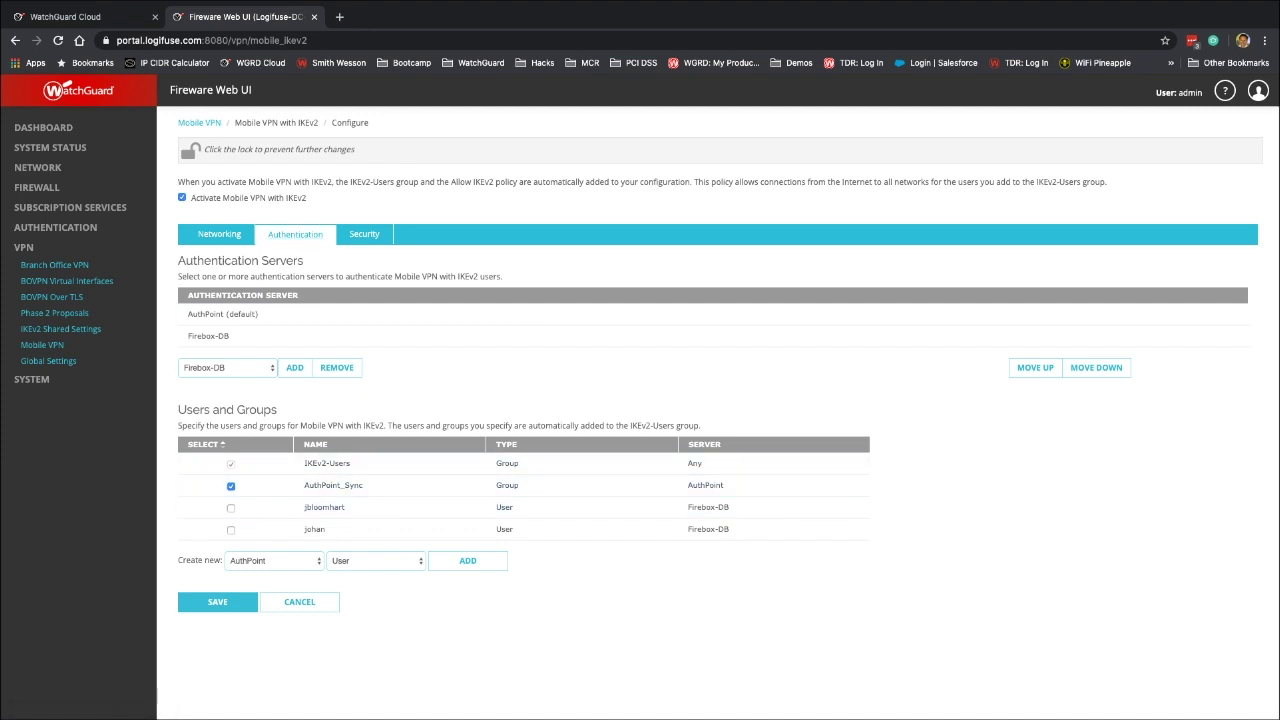
click(364, 234)
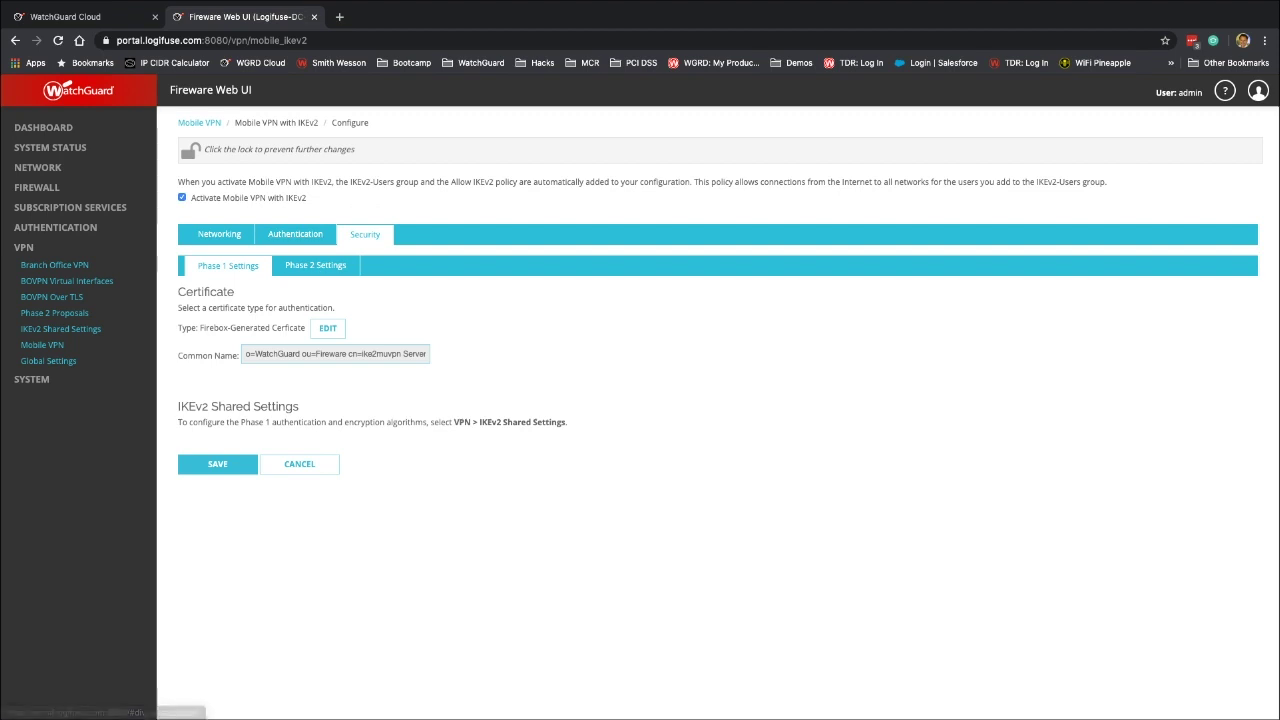
click(315, 265)
click(228, 265)
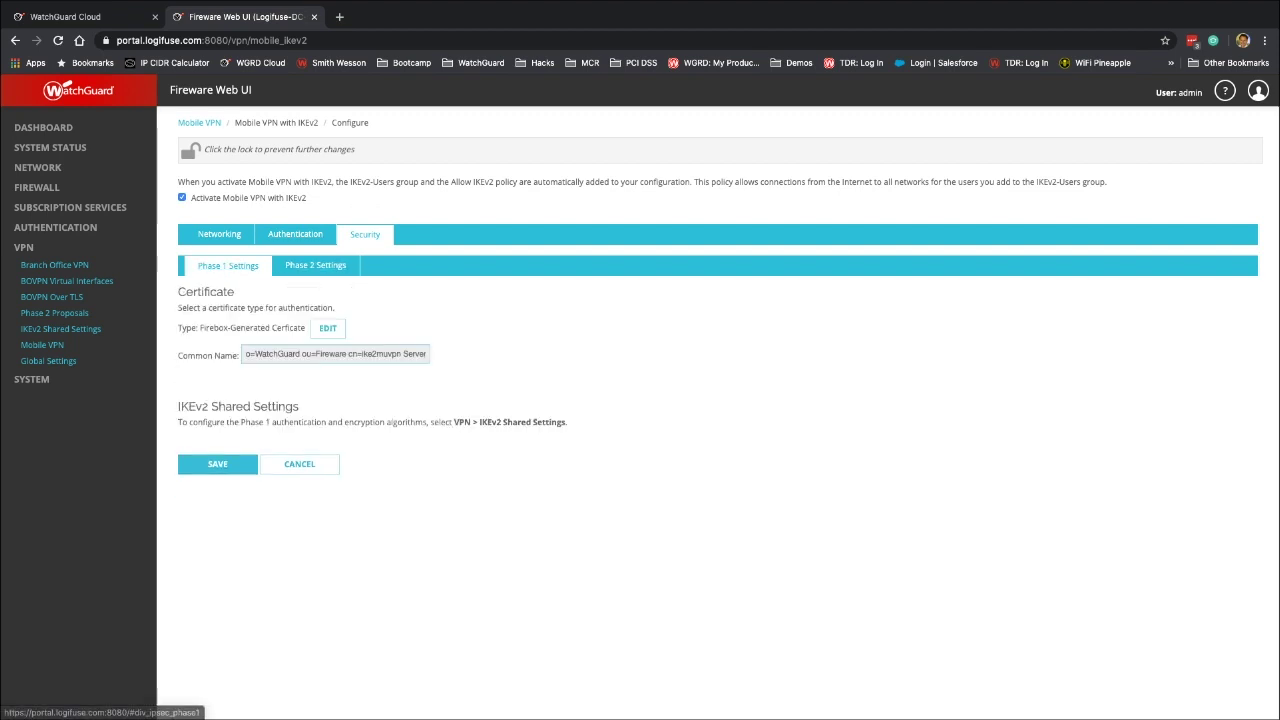
click(217, 463)
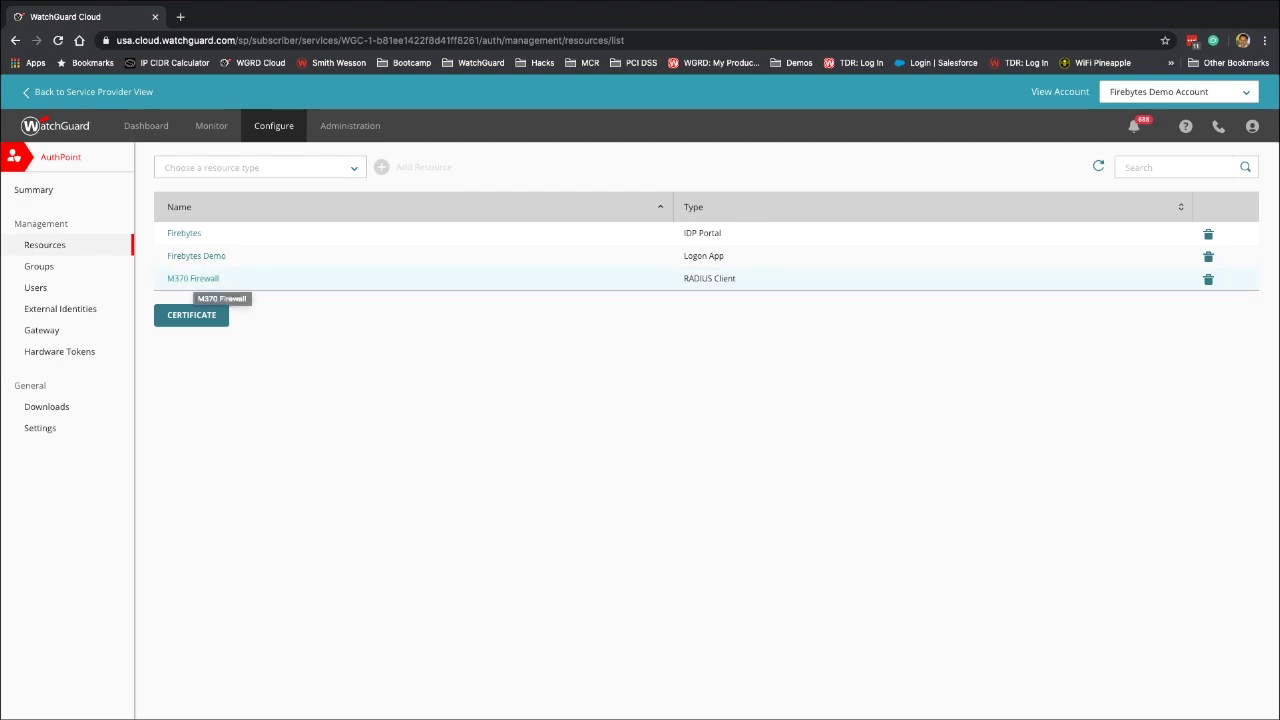
On the M370 Firewall RADIUS client, enable MS-CHAPv2 and enter NPS server 10.50.0.10 with a 30-second timeout
click(195, 279)
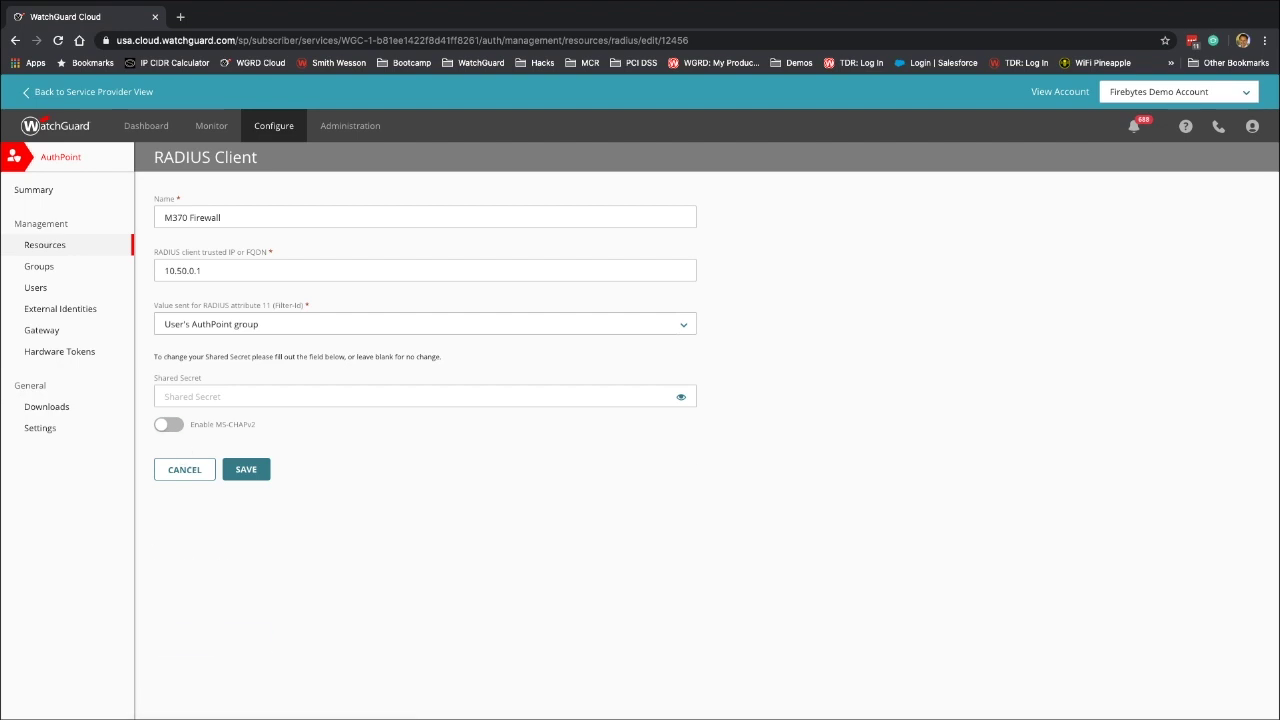
click(169, 424)
click(425, 477)
text(10.)
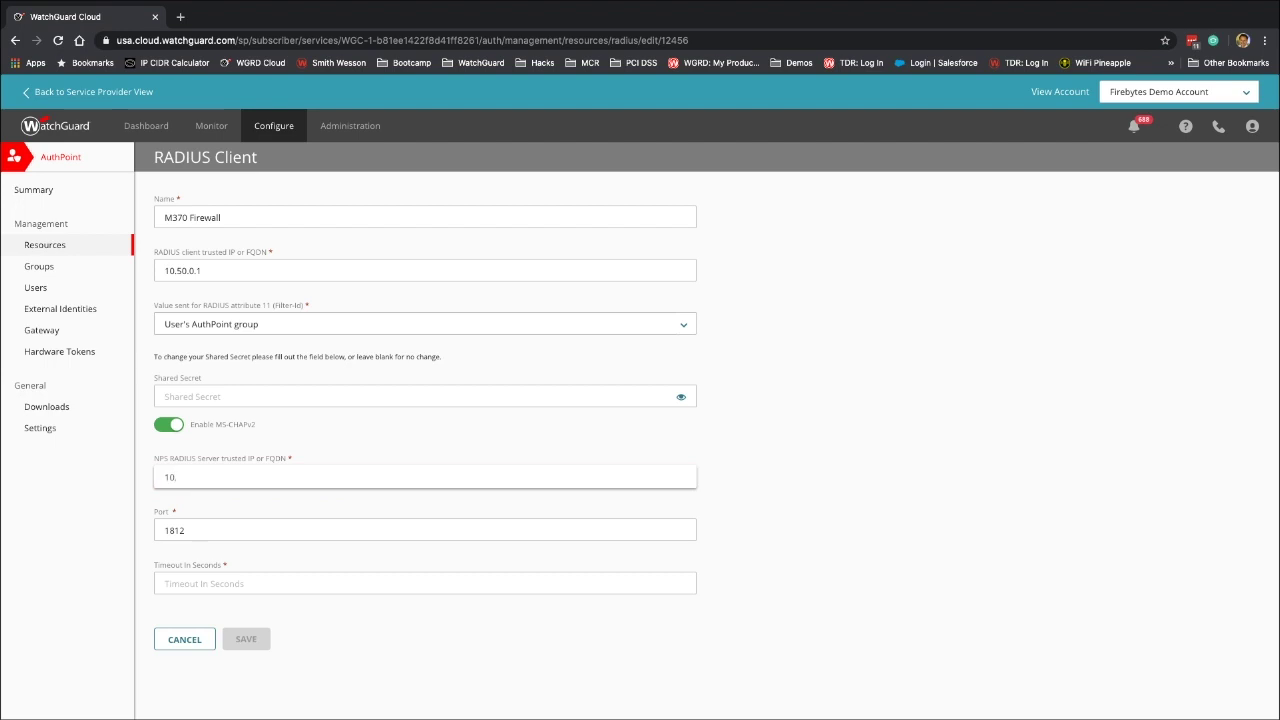
text(50.0.10)
key(Tab)
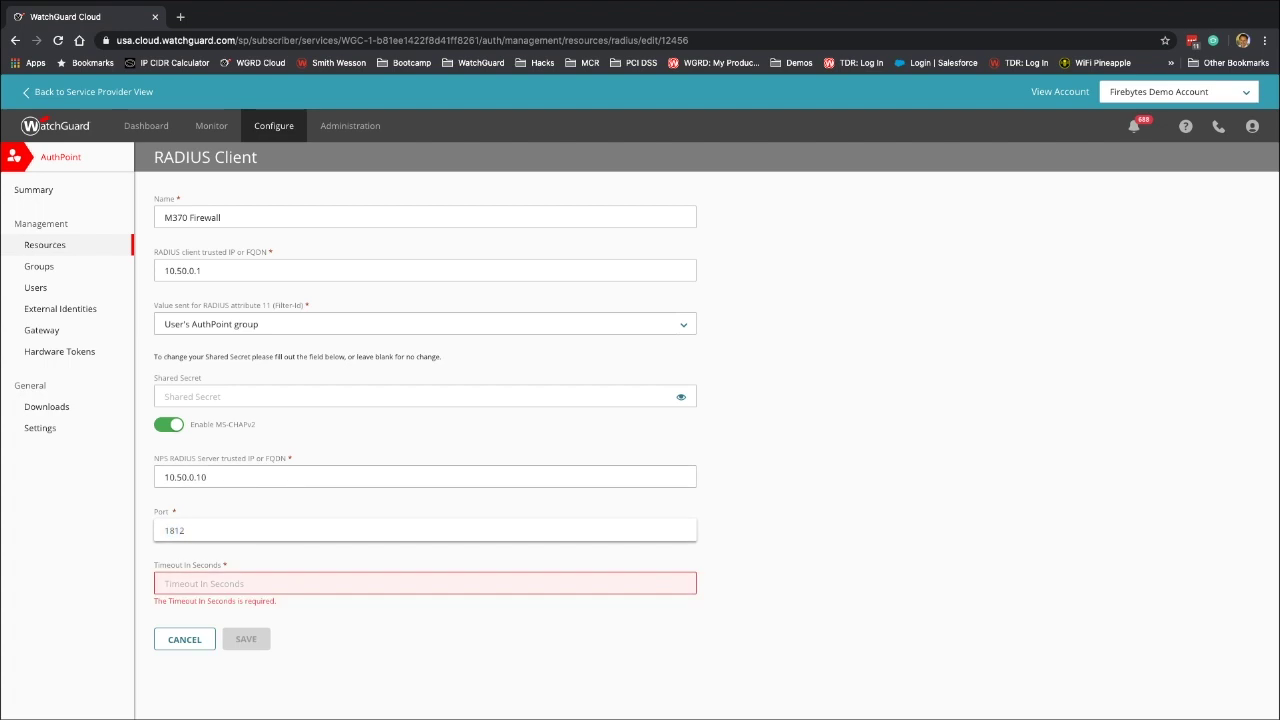
click(425, 583)
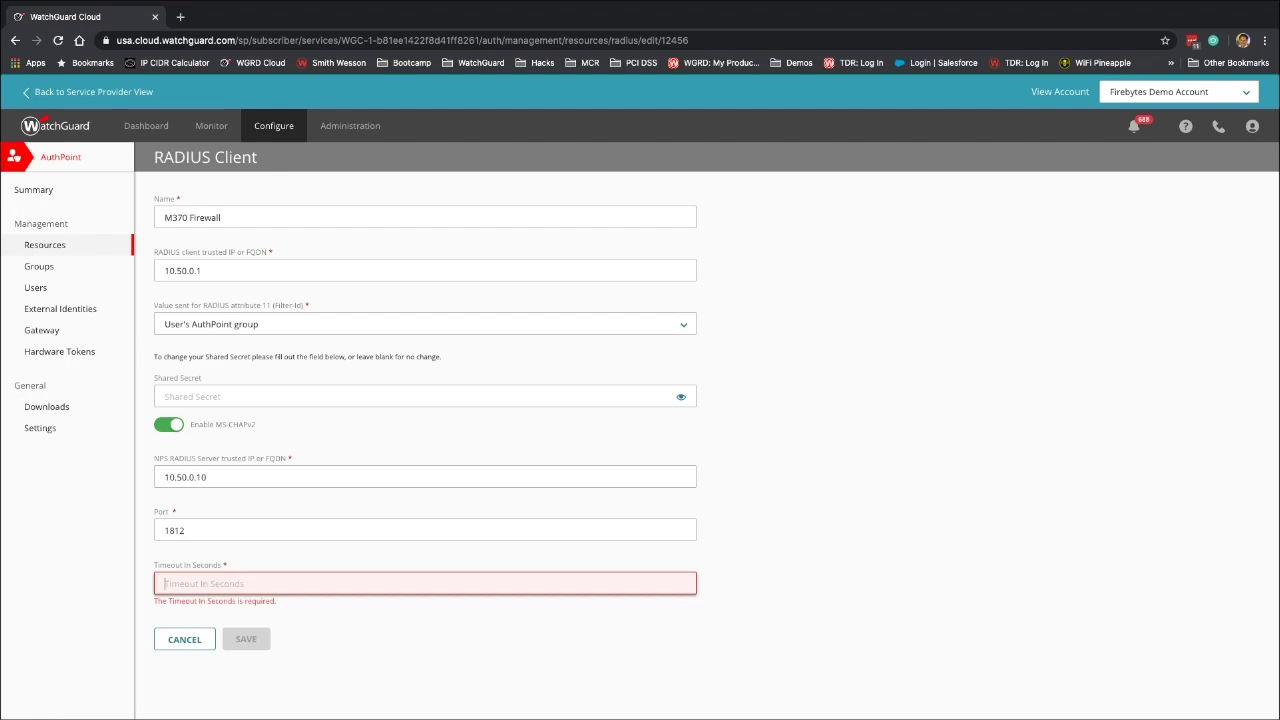
text(30)
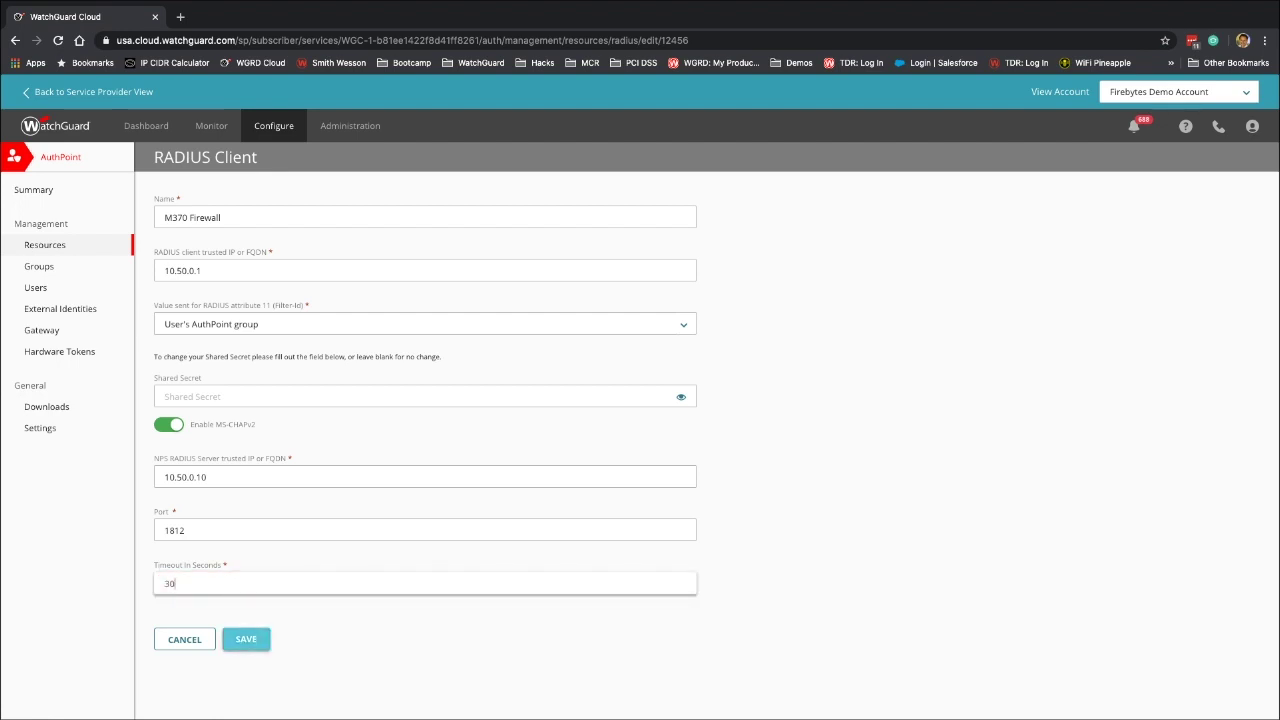
Save the M370 Firewall RADIUS client and open the Firebytes Demo group
click(246, 639)
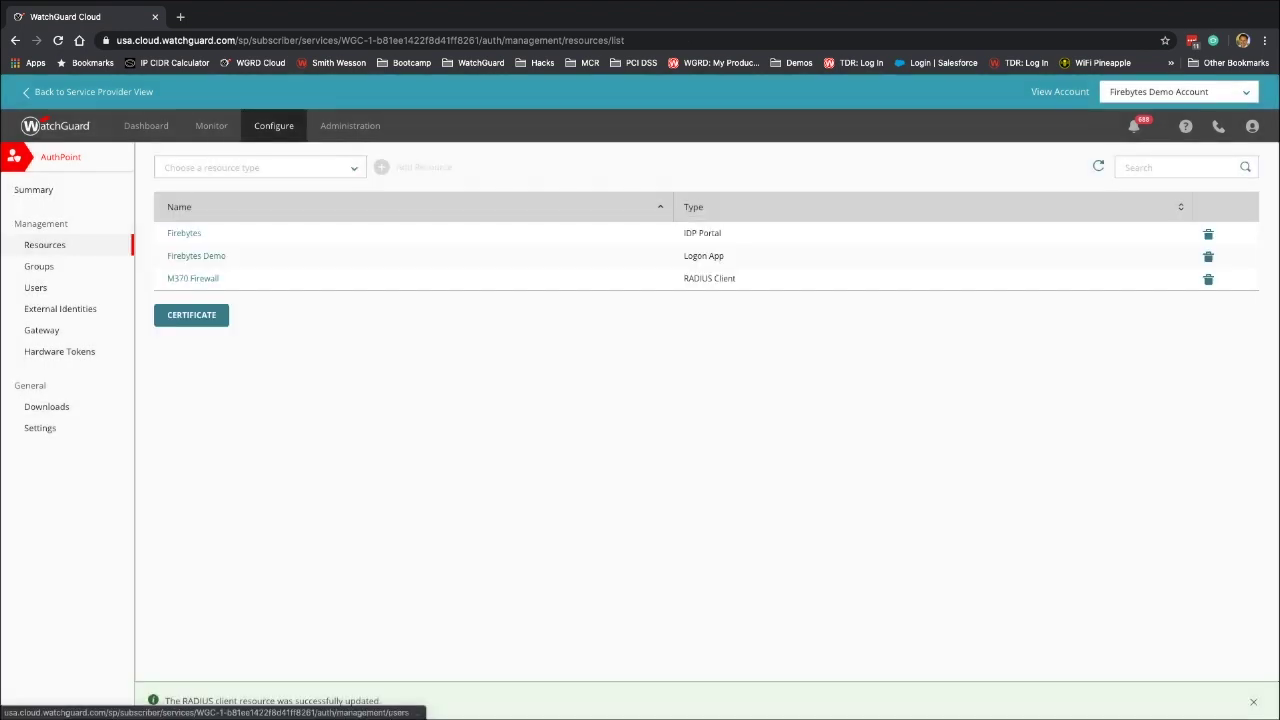
click(39, 266)
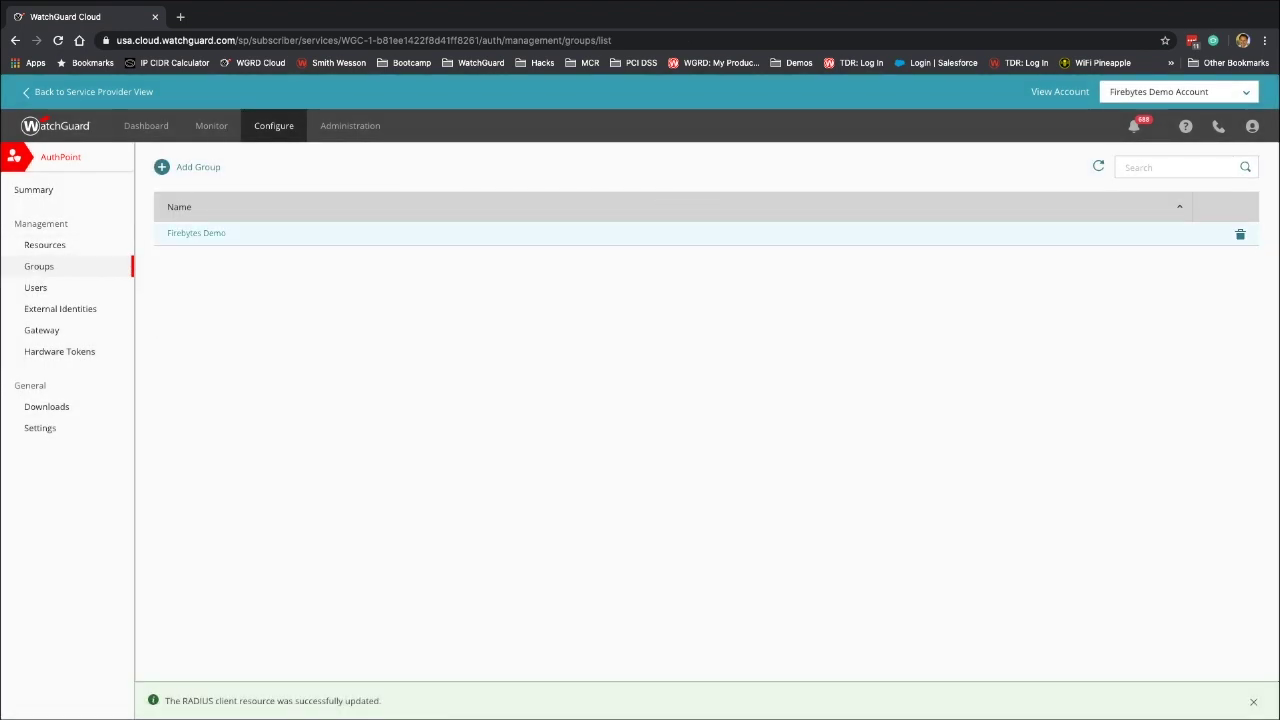
click(196, 233)
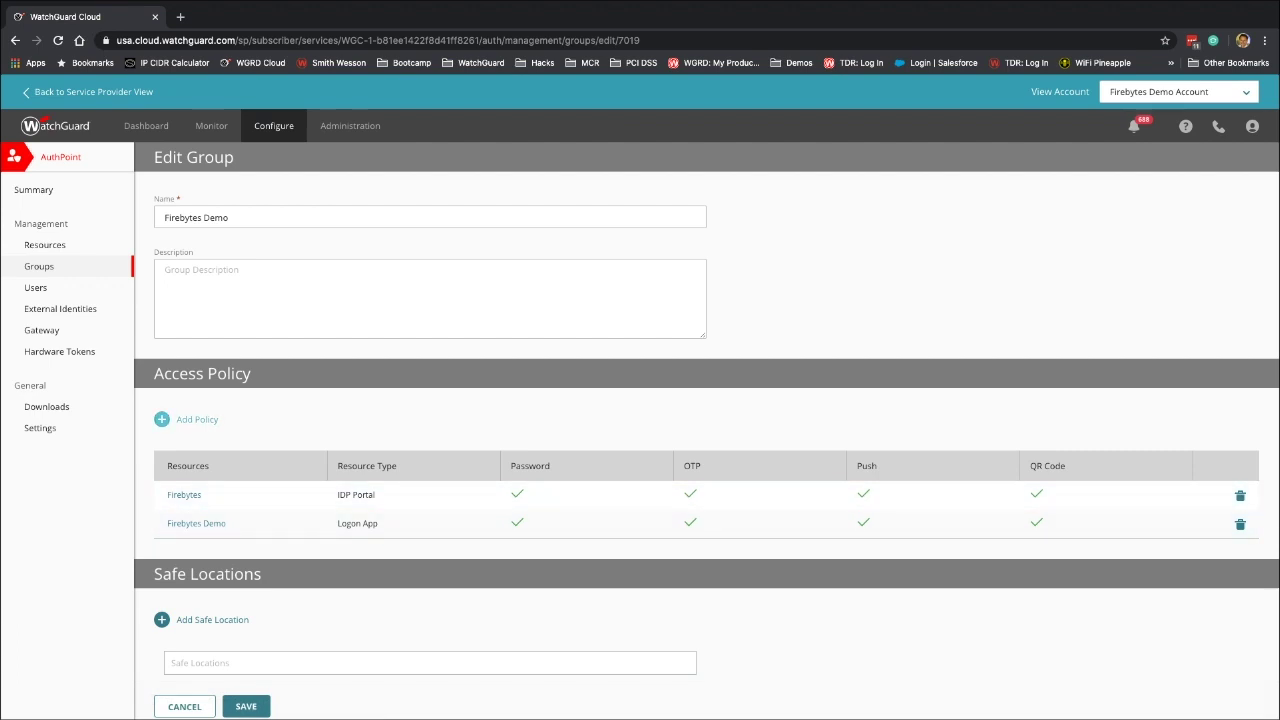
Add an M370 Firewall - RADIUS Client access policy requiring password and Push authentication
click(190, 419)
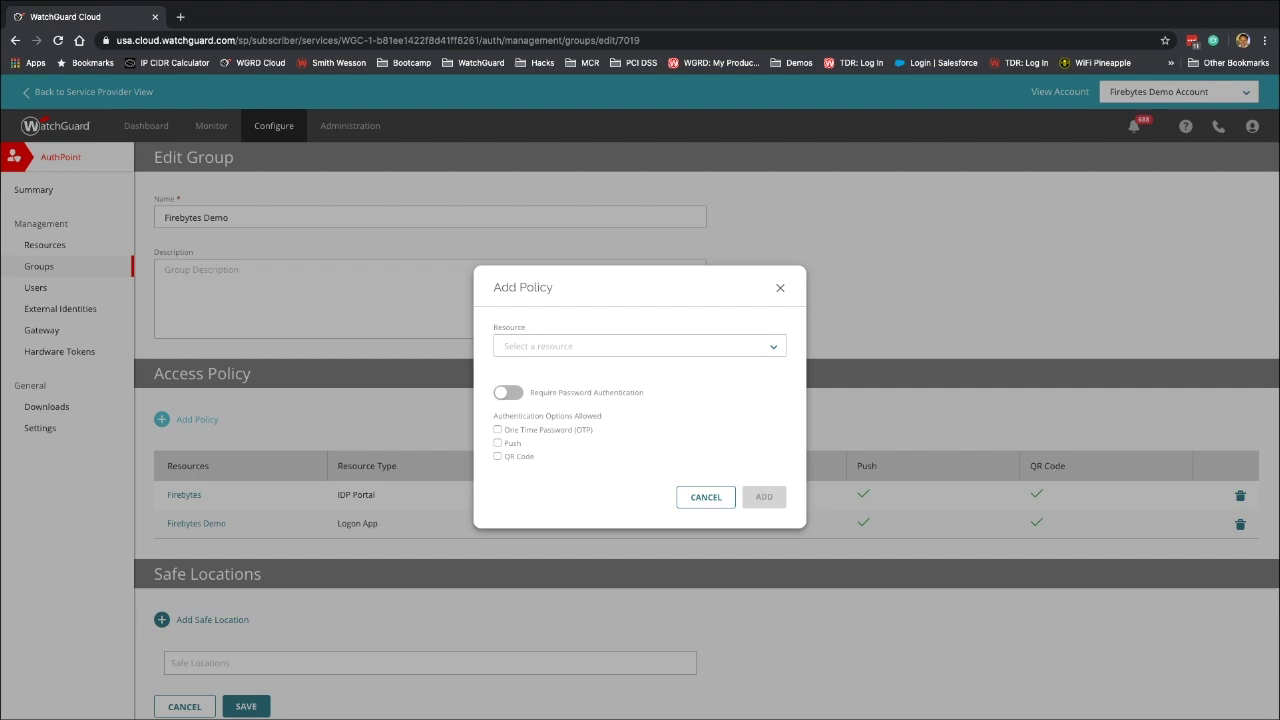
click(639, 346)
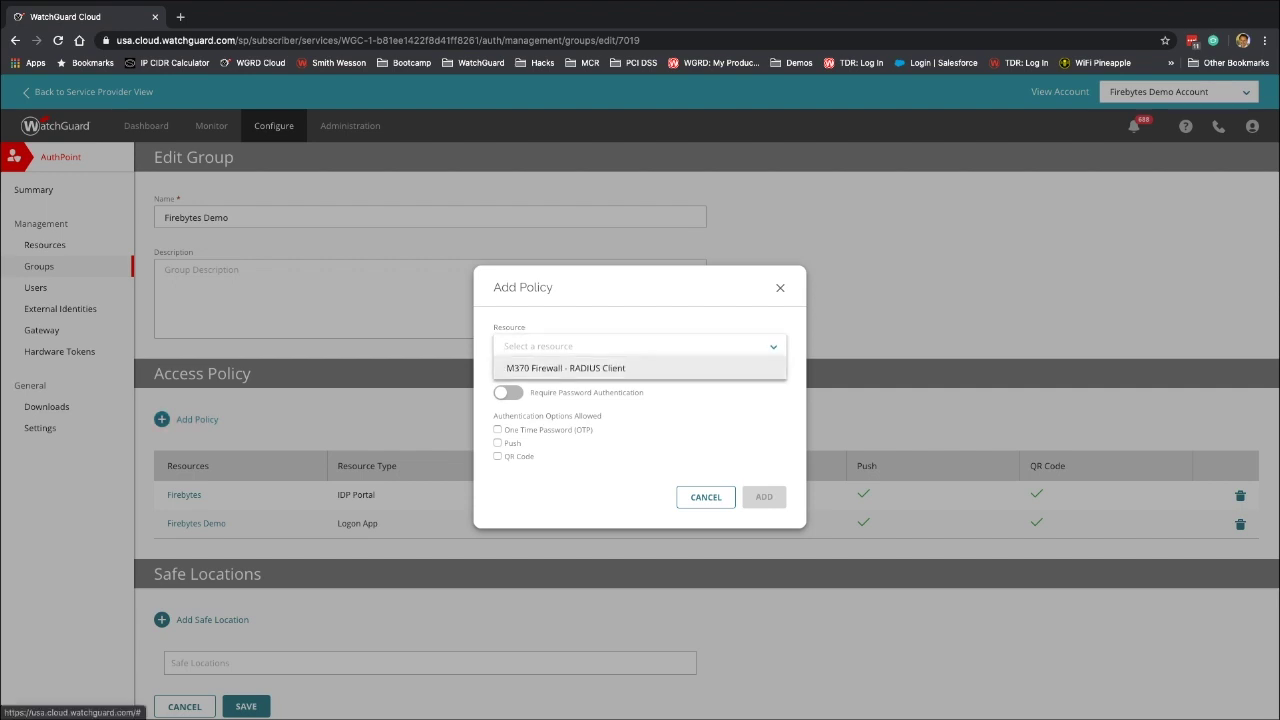
click(566, 368)
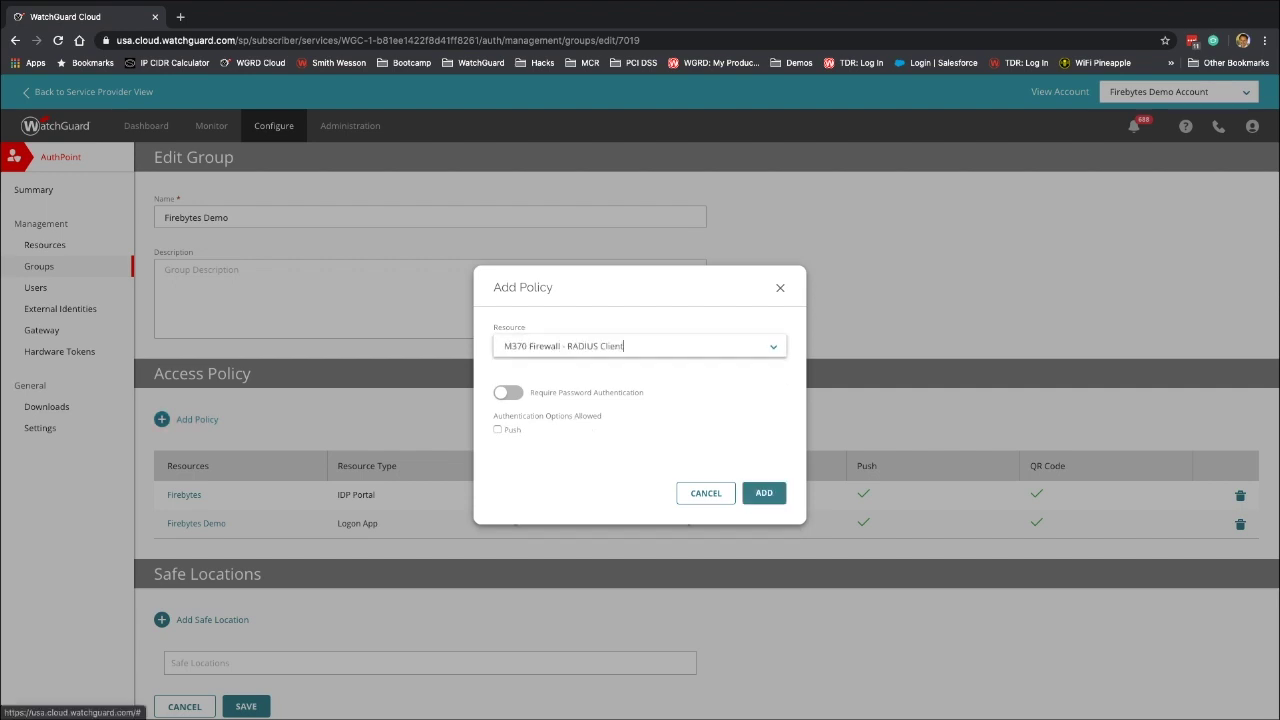
click(508, 392)
click(498, 429)
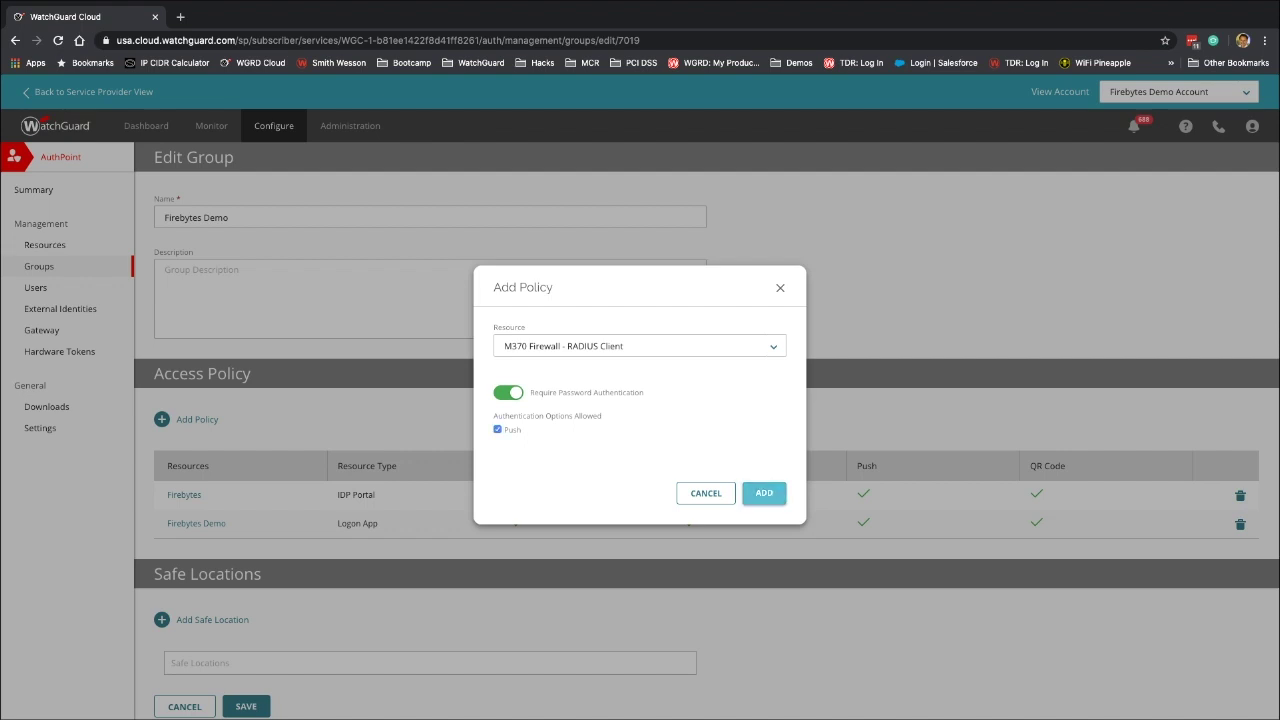
click(764, 493)
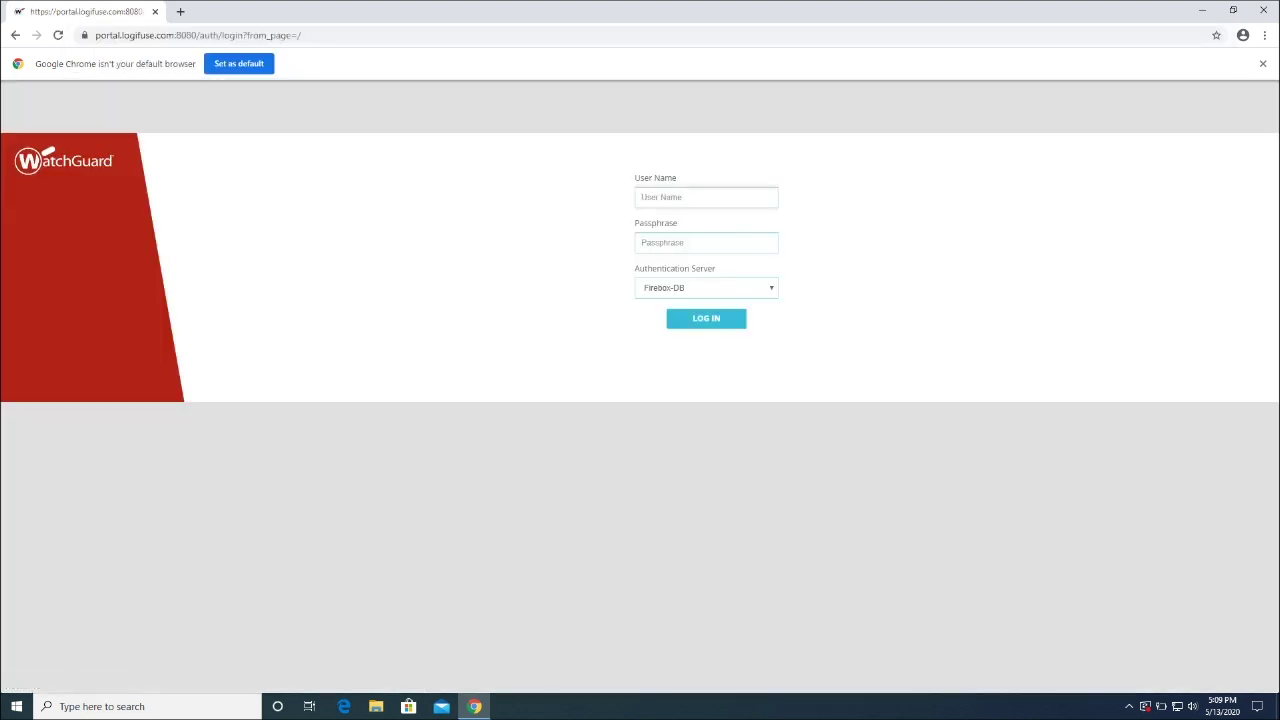
Log in to Fireware Web UI at portal.logifuse.com:8080 with the admin account and its passphrase
text(admin)
key(Tab)
text(*****)
key(Return)
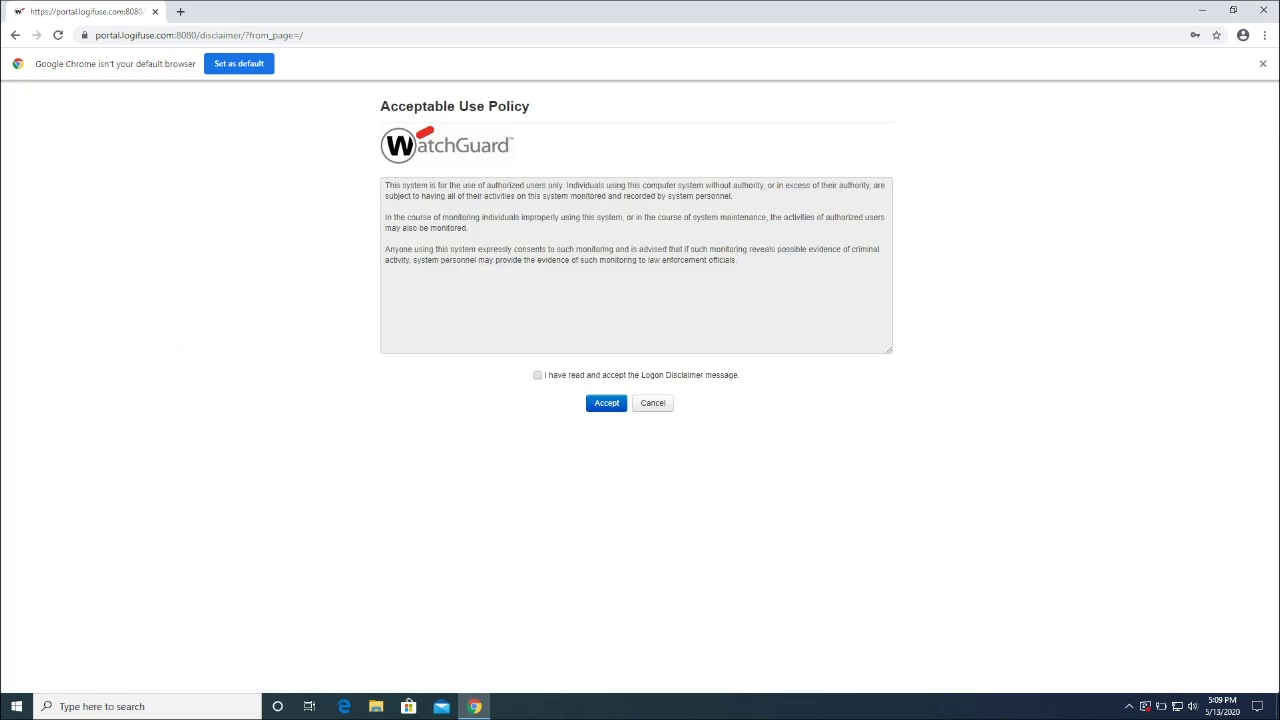
key(Return)
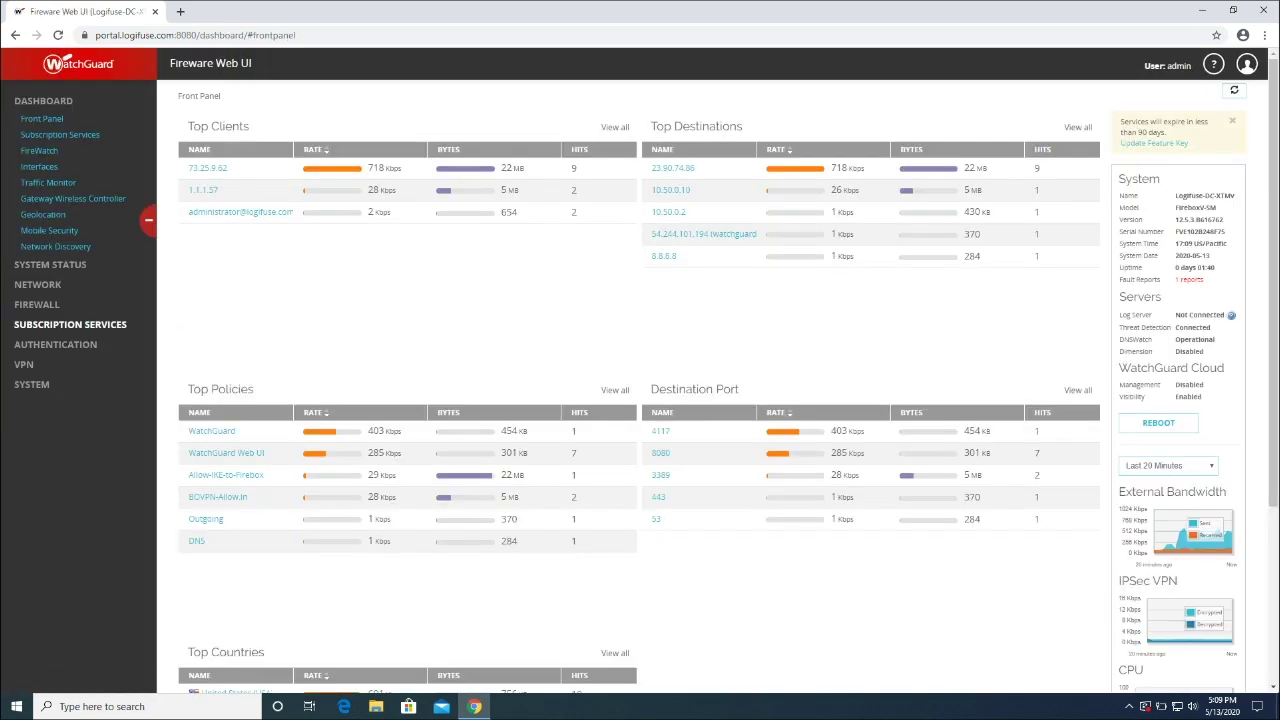
Download the WG IKEv2 client profile from the Mobile VPN IKEv2 client profile page
click(24, 364)
click(42, 462)
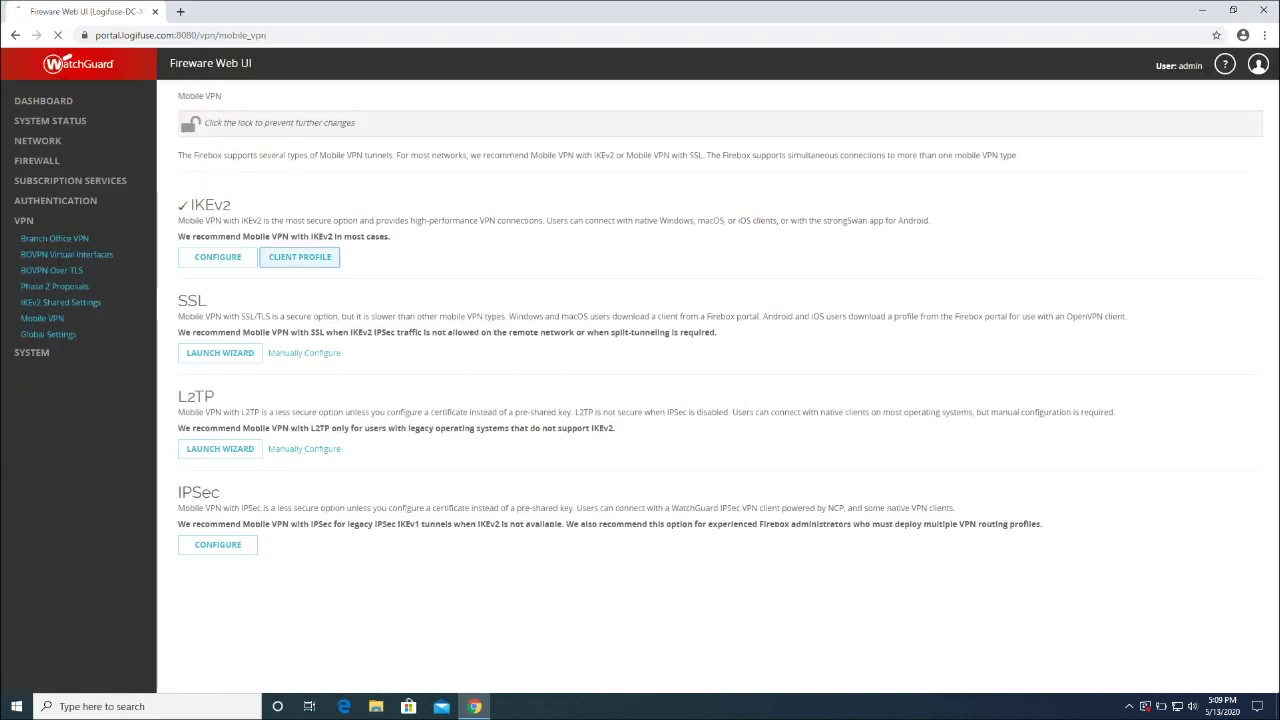
click(299, 257)
click(501, 191)
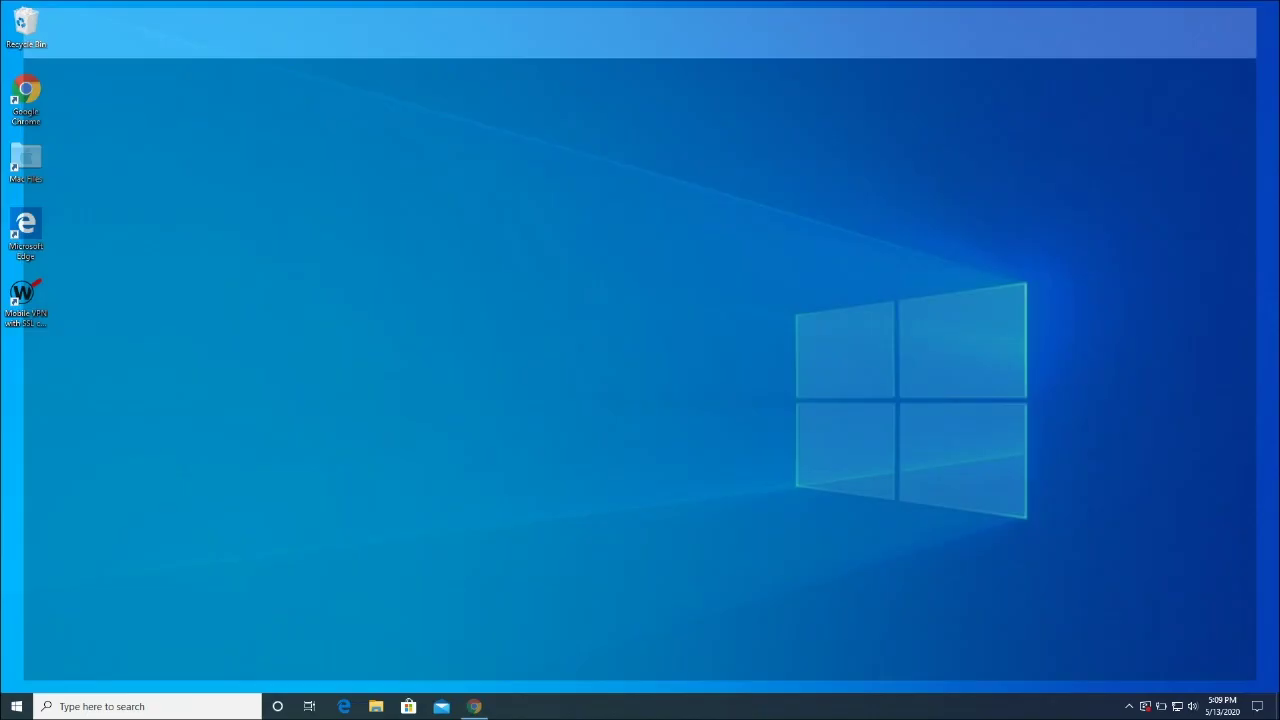
Close the browser and extract the WG IKEv2.tgz in Downloads to a WG IKEv2 folder with 7-Zip
click(1266, 10)
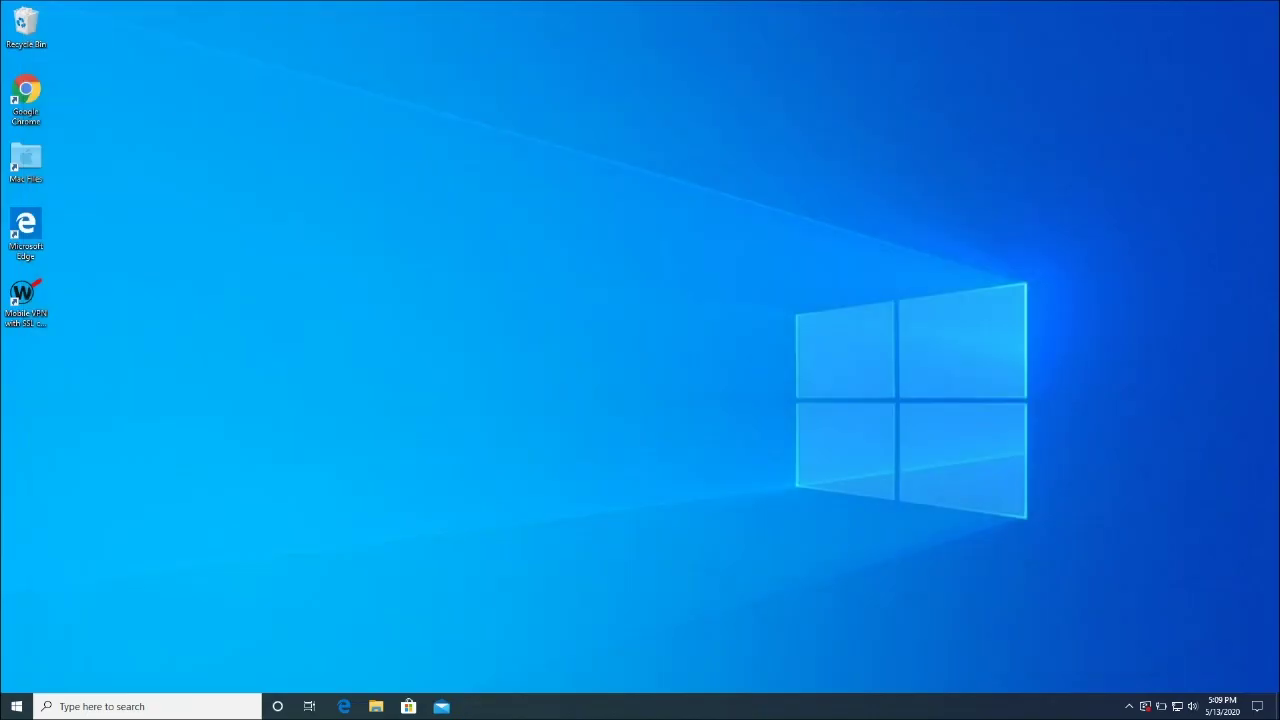
click(375, 706)
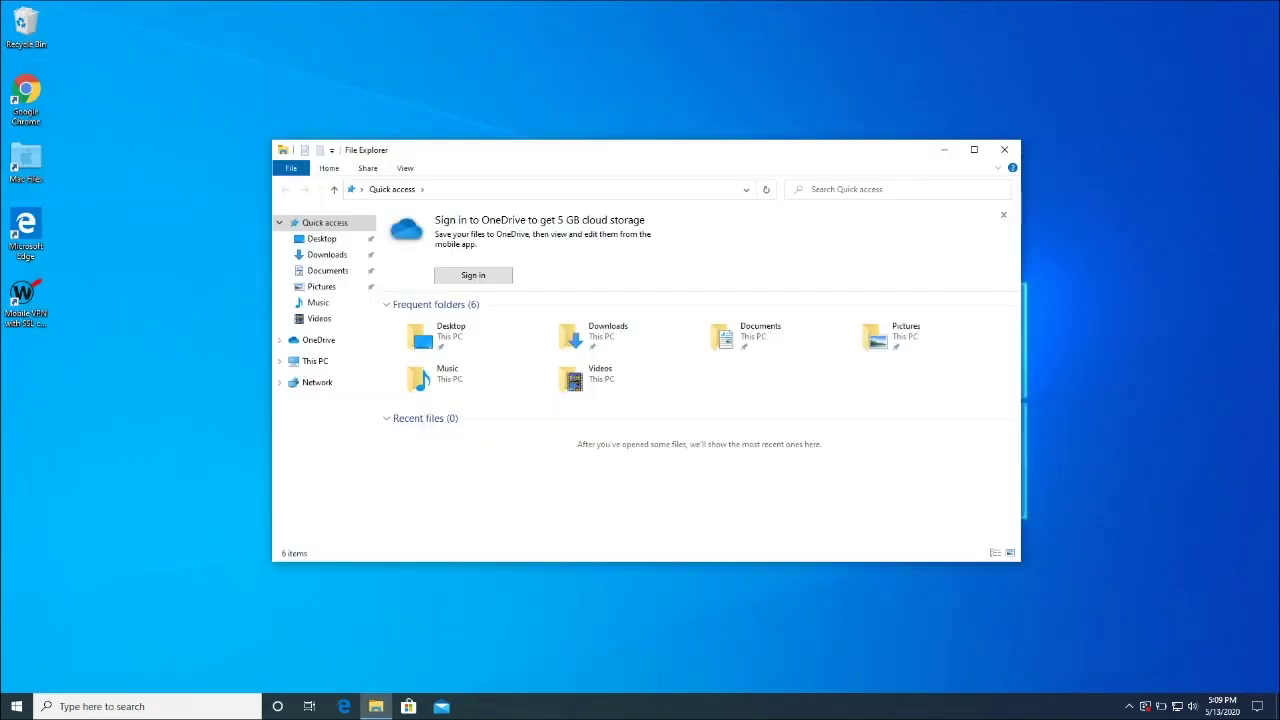
click(327, 254)
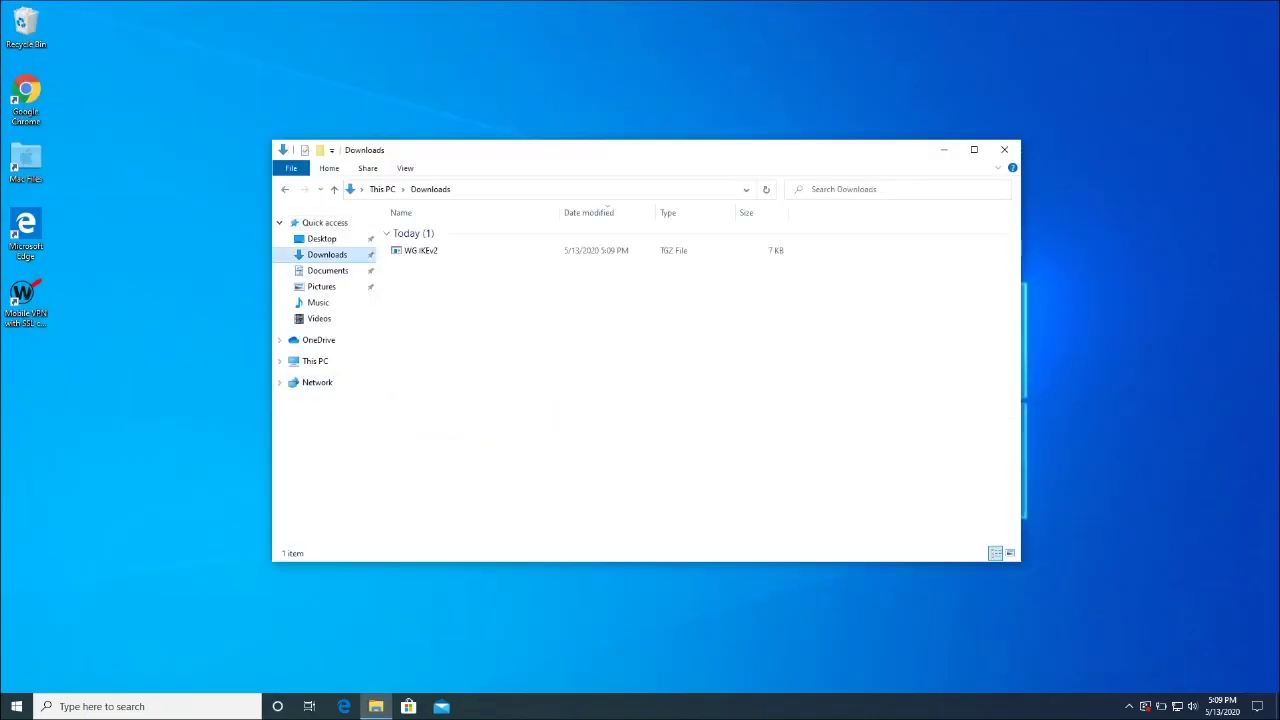
right_click(411, 250)
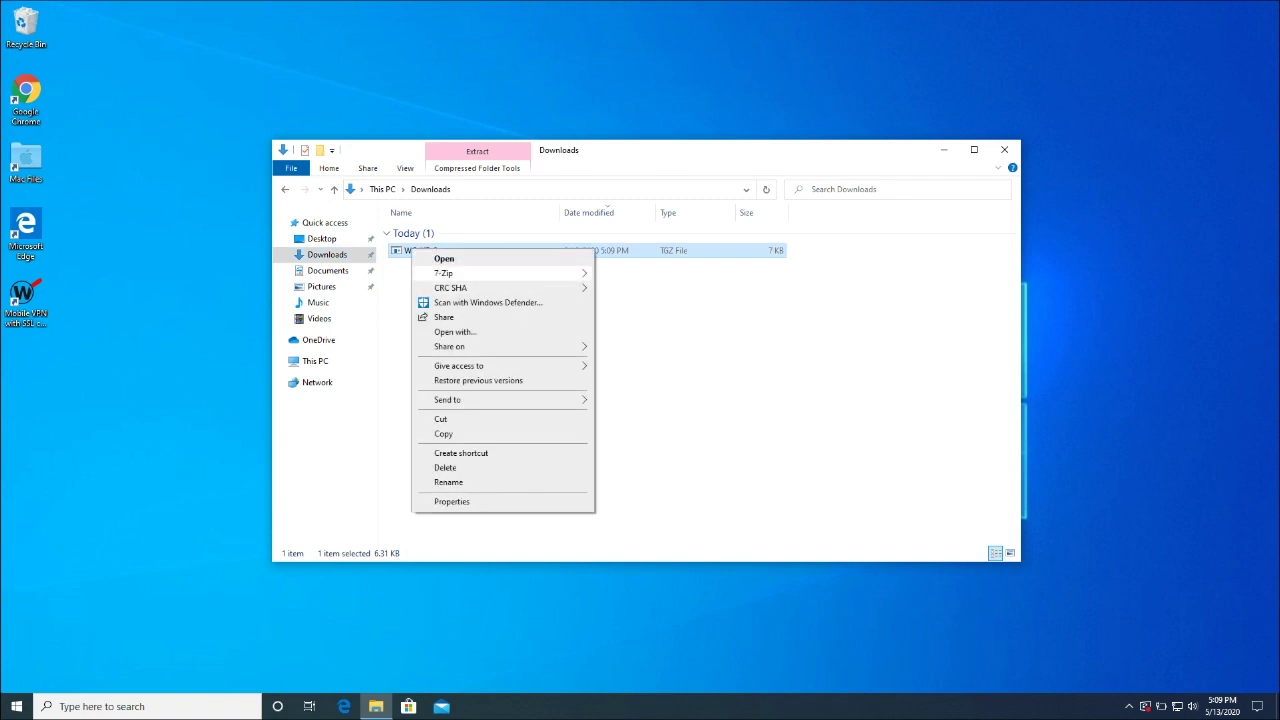
mouse_move(450, 273)
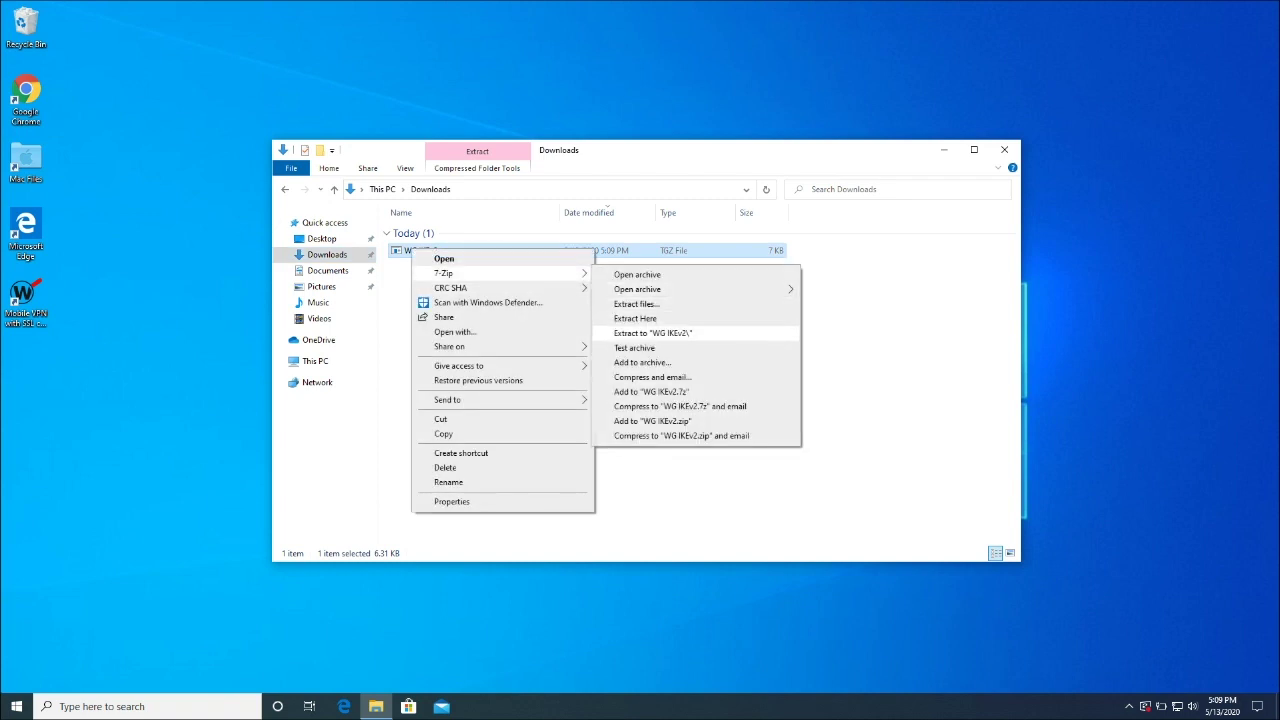
click(652, 332)
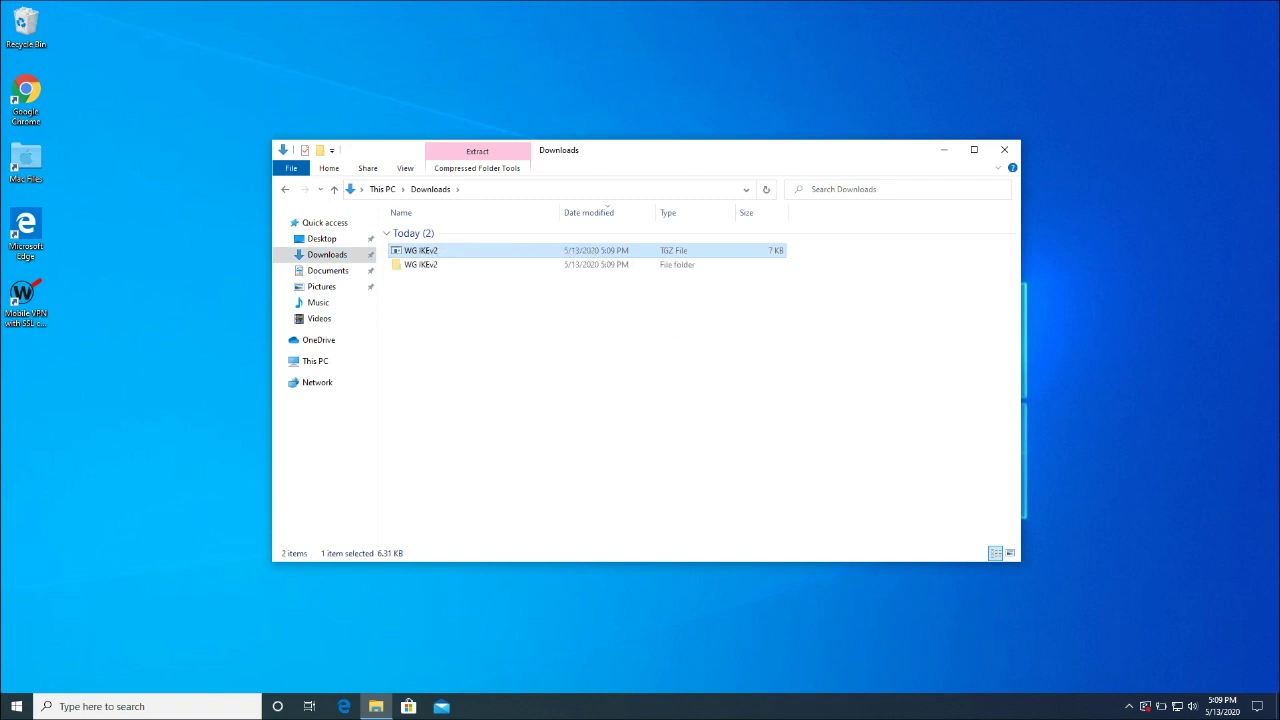
Extract WG IKEv2.tar to its own folder, then open Windows_8.1_10 and select the WG IKEv2 batch file
double_click(420, 265)
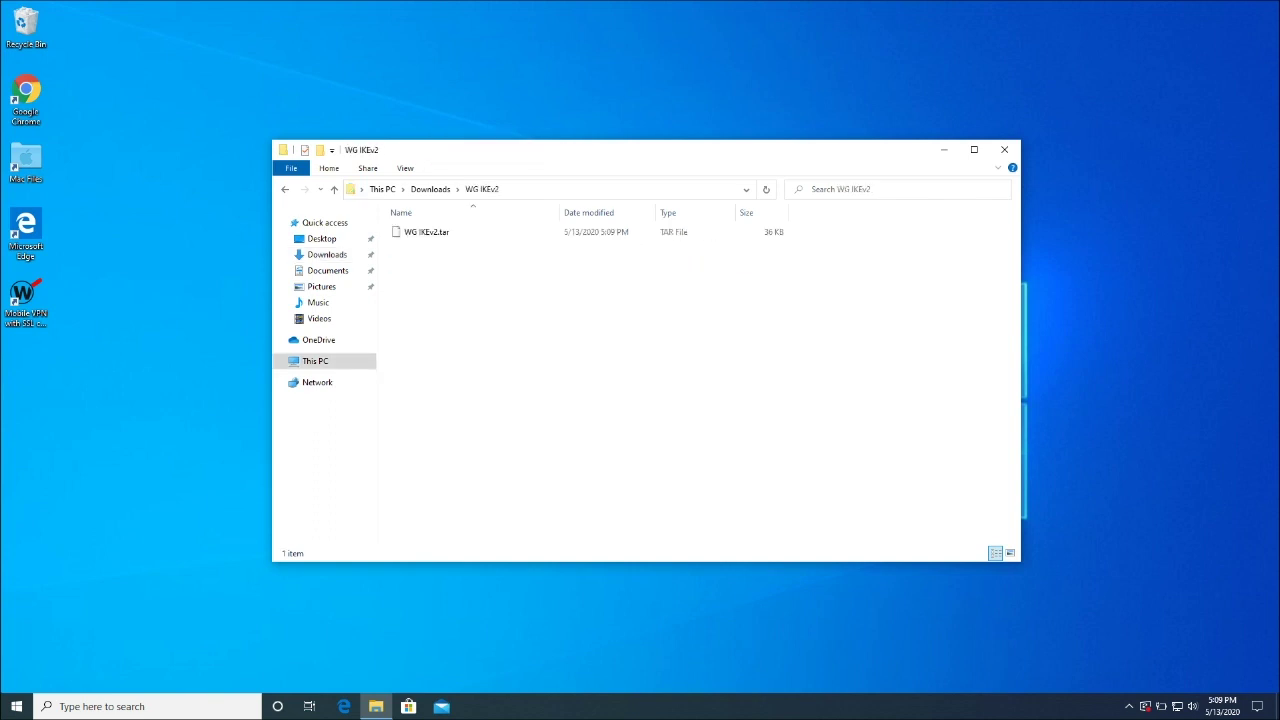
double_click(426, 232)
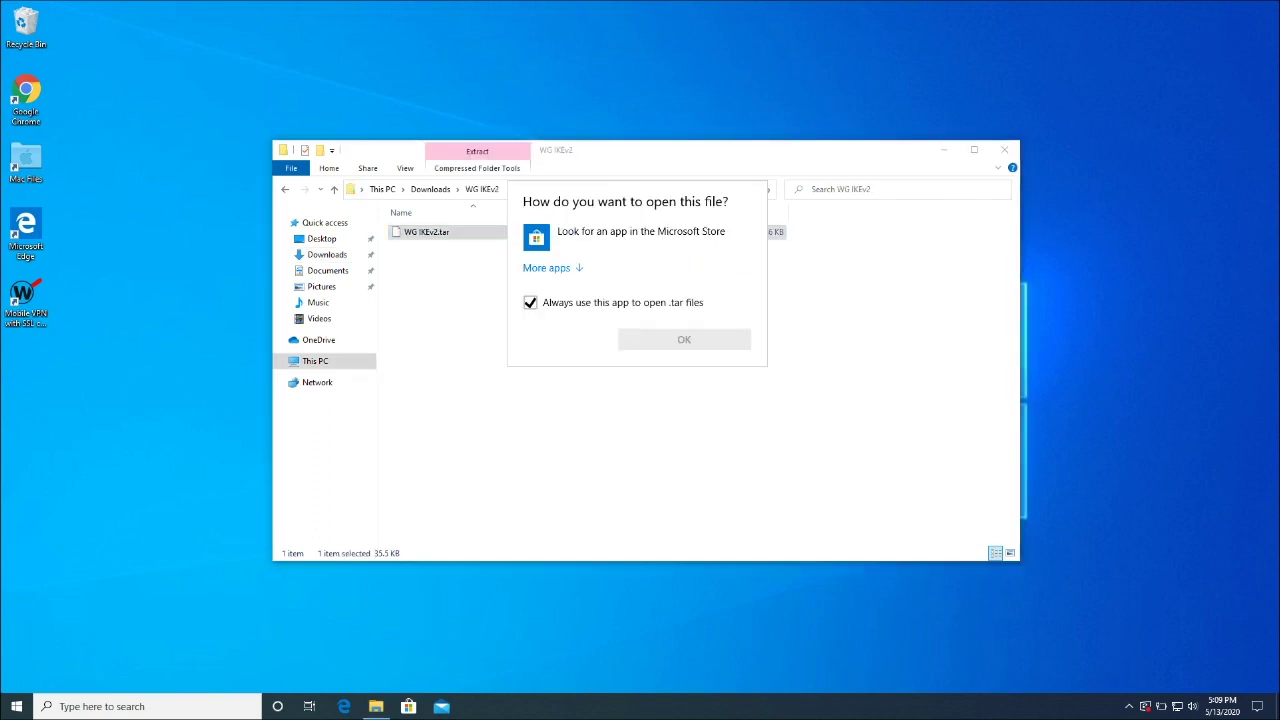
key(Escape)
right_click(430, 233)
mouse_move(470, 259)
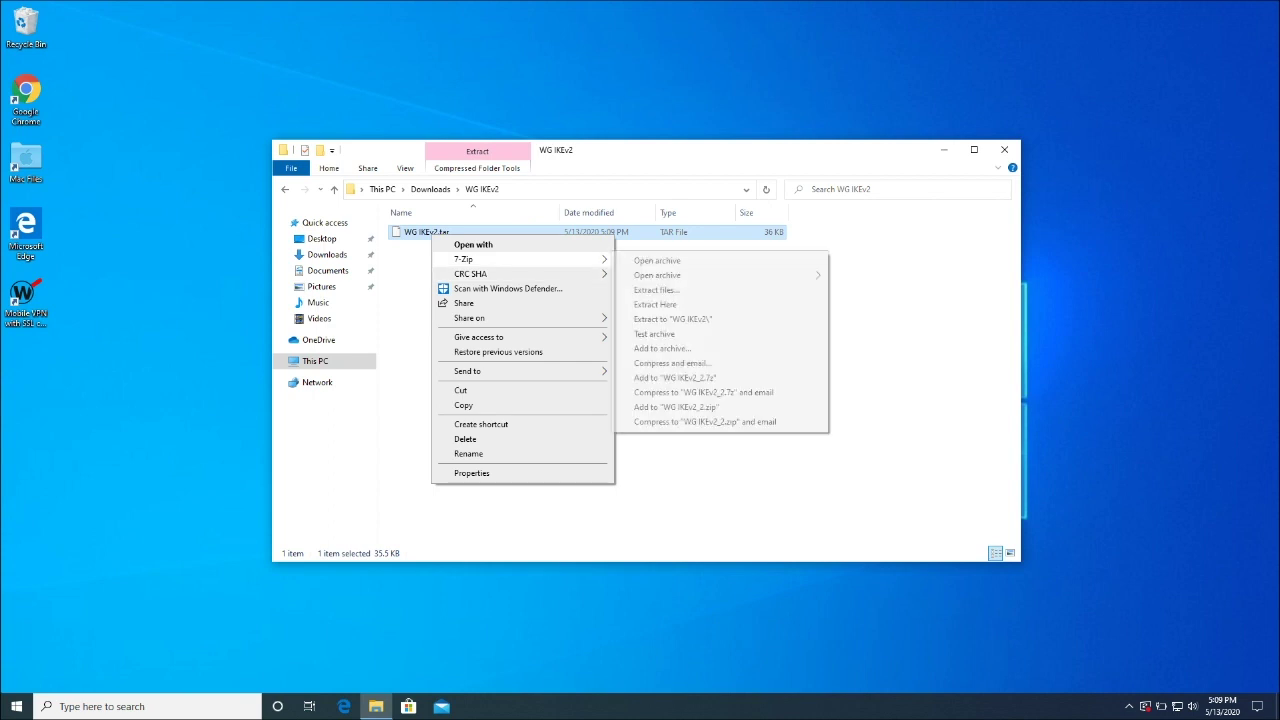
click(672, 319)
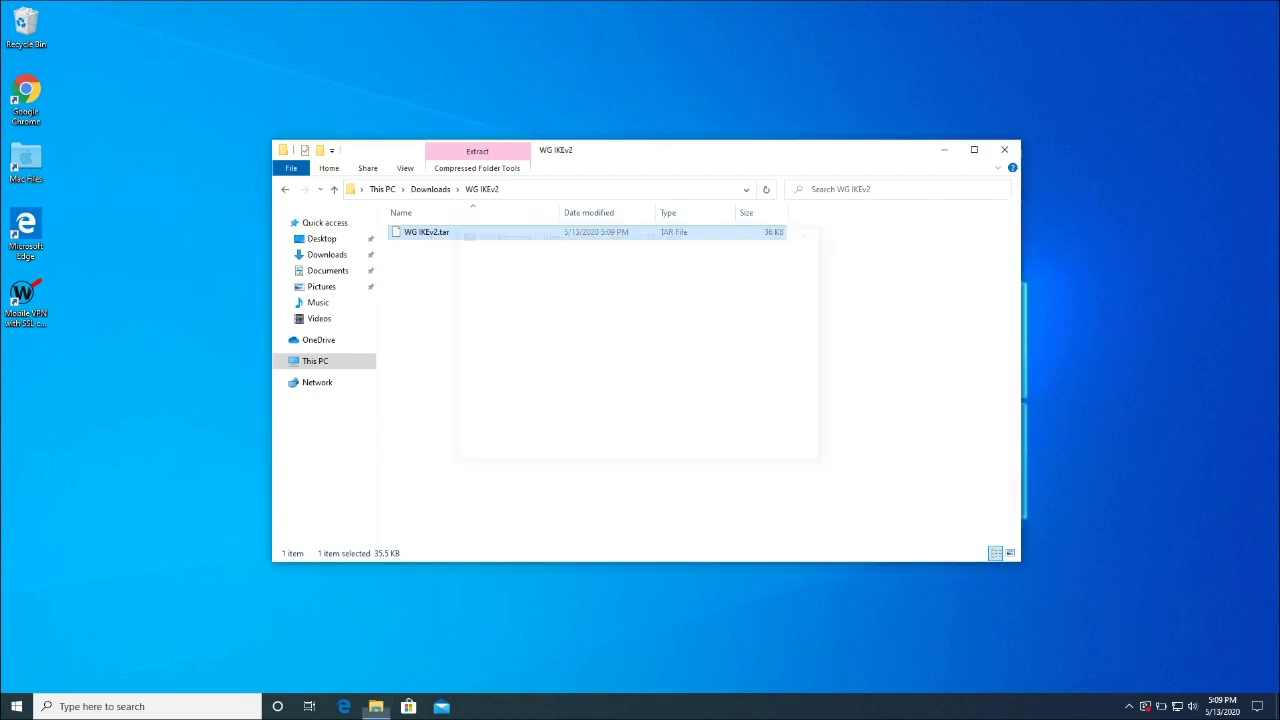
double_click(427, 232)
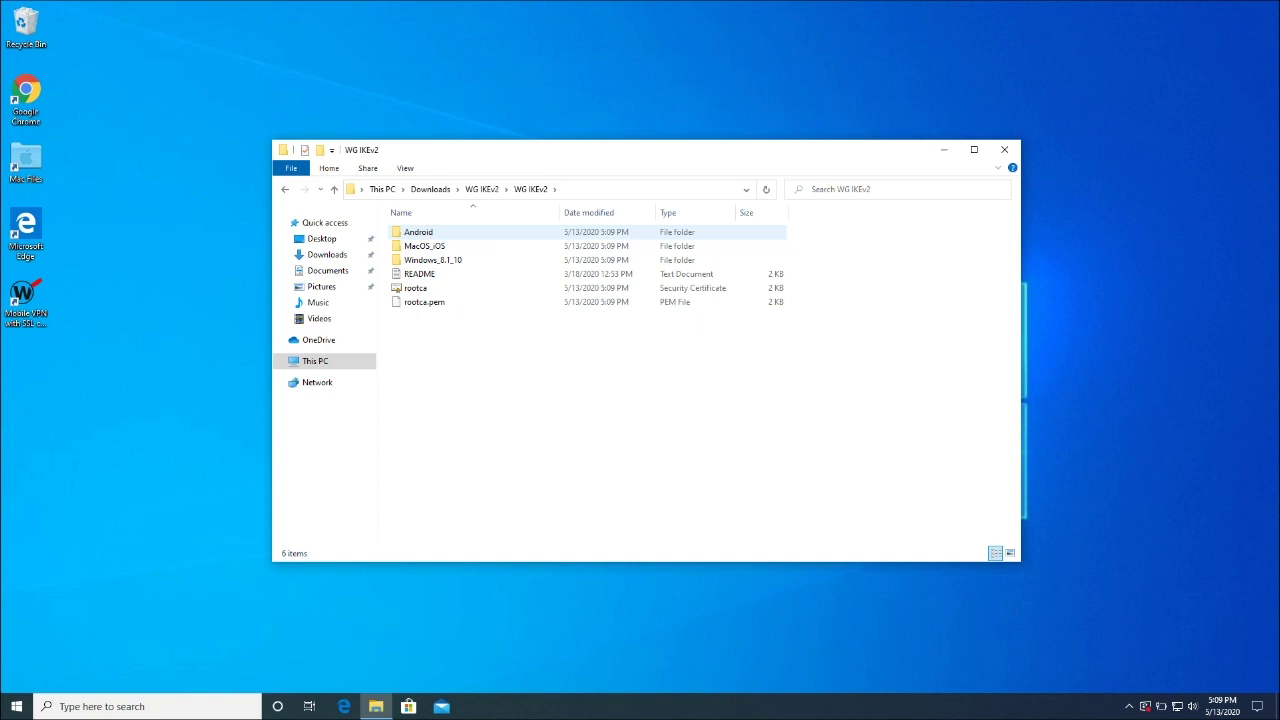
double_click(432, 259)
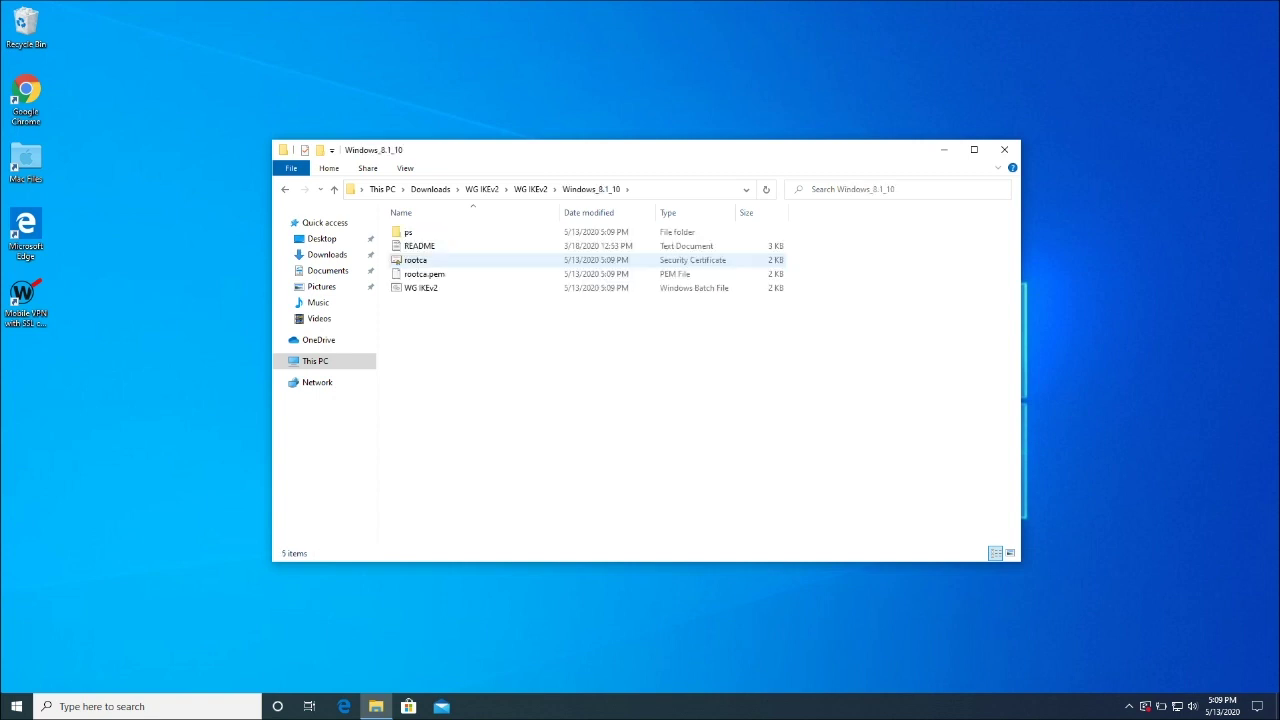
click(421, 288)
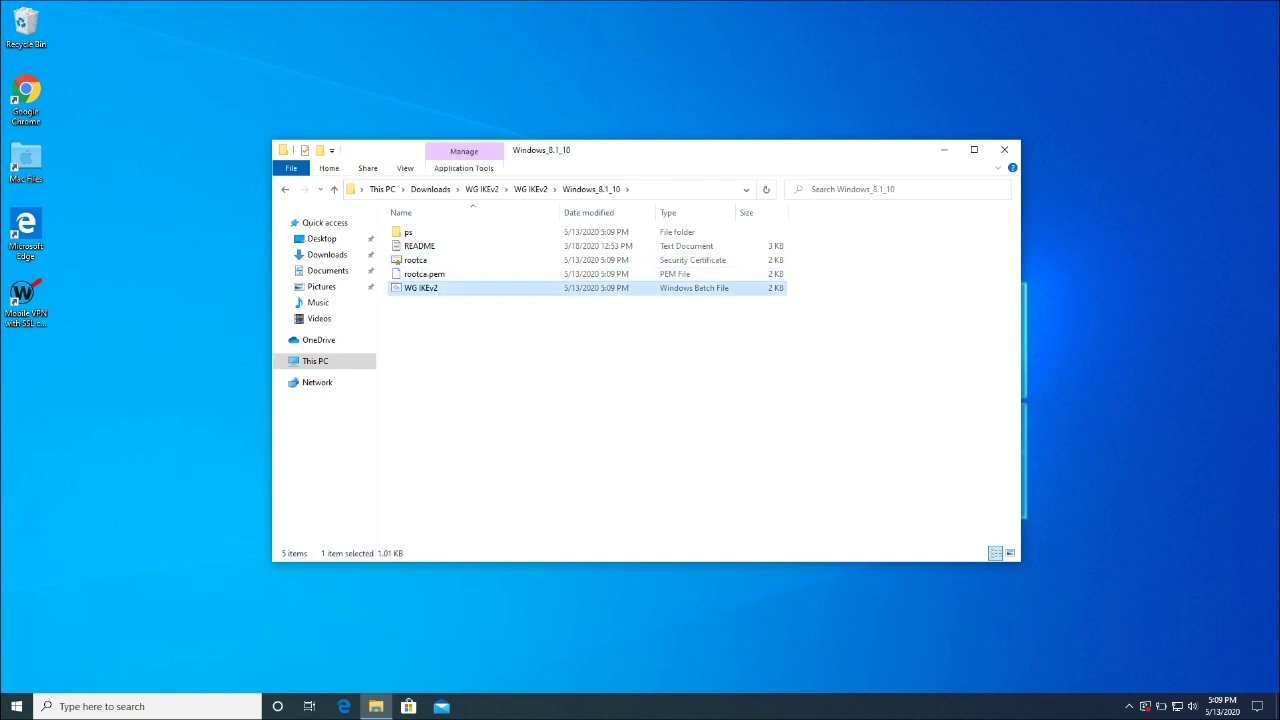
Run the WG IKEv2 batch file, grant admin rights with the administrator password, and close the finished console
key(Return)
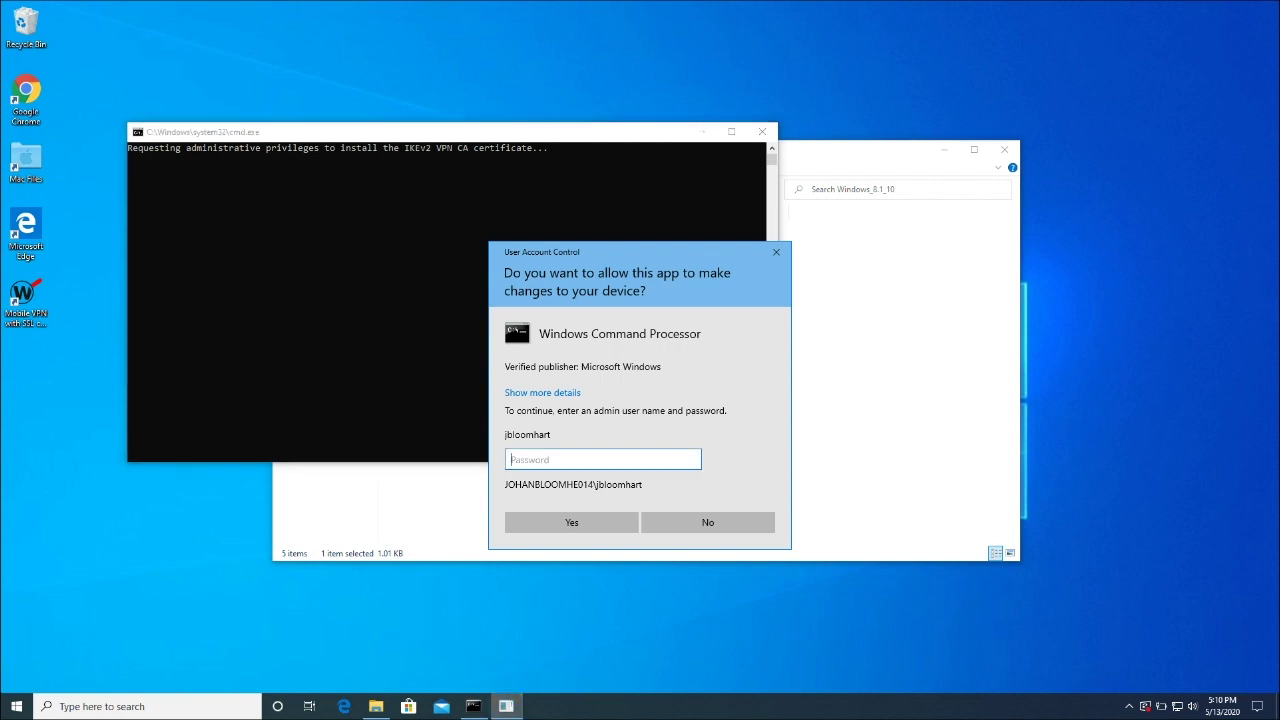
text(*********)
key(Return)
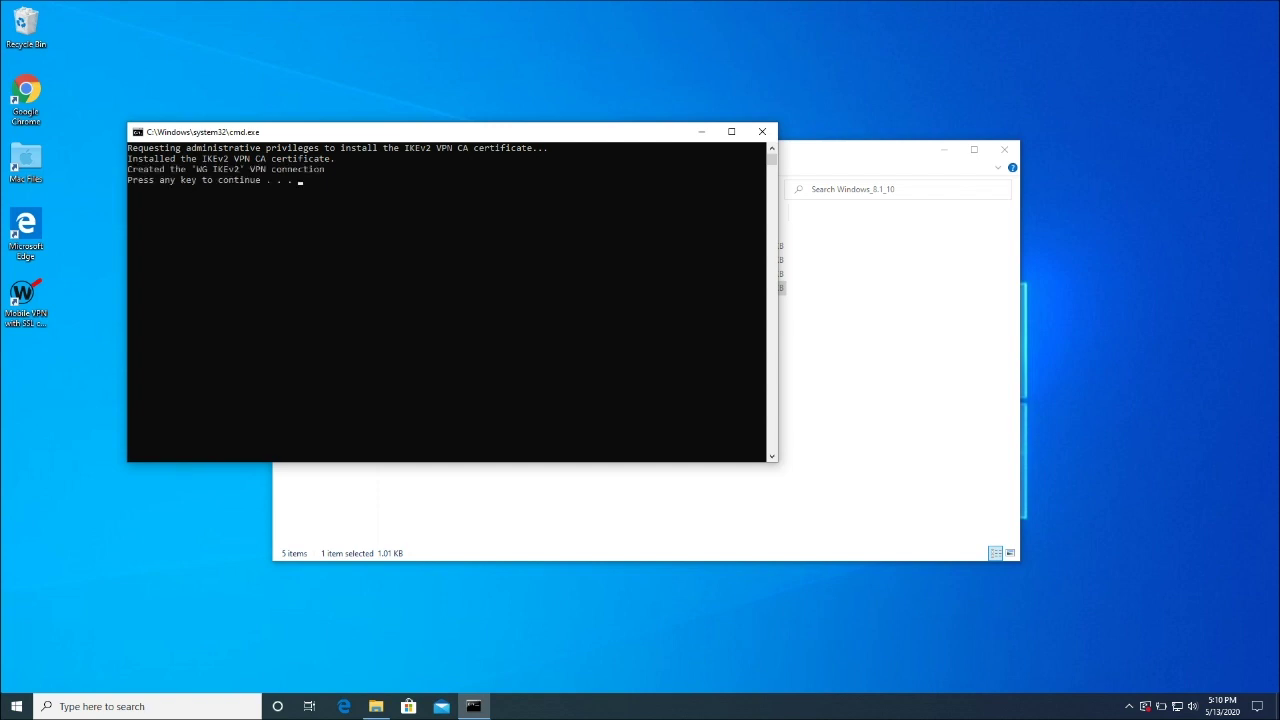
key(Return)
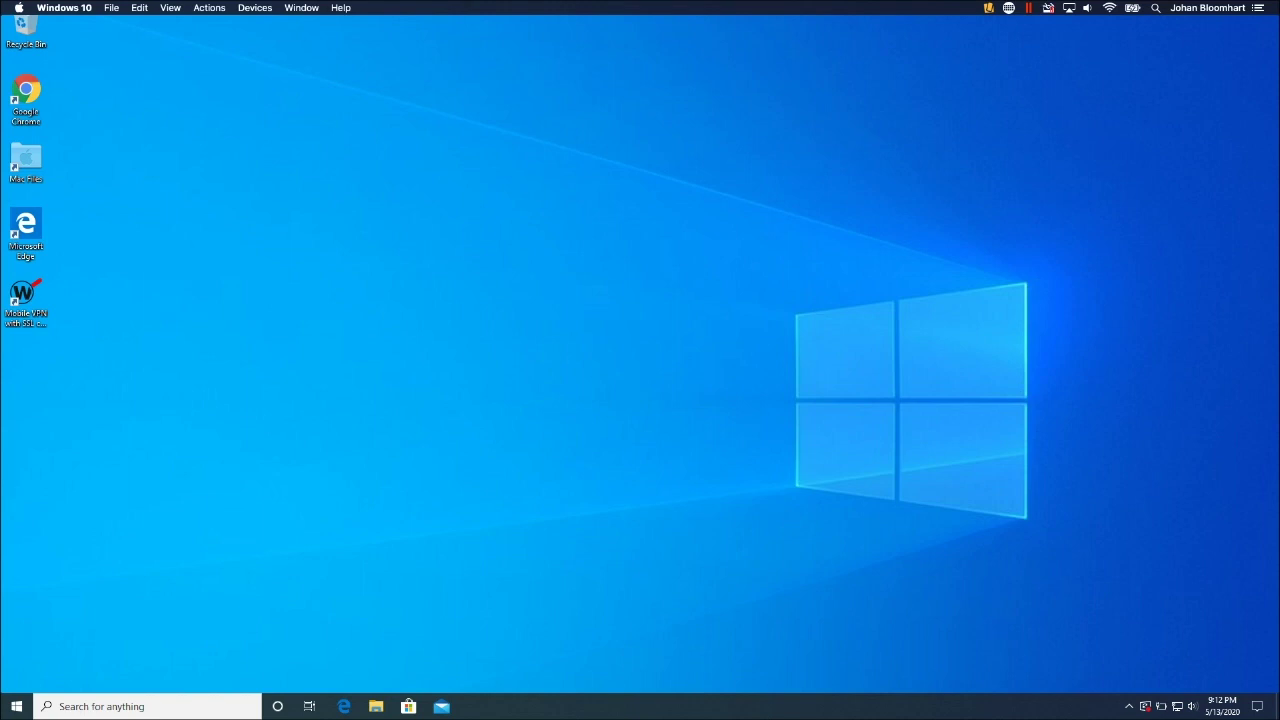
Take the Windows 10 VM out of full screen via the Parallels Window menu
click(254, 7)
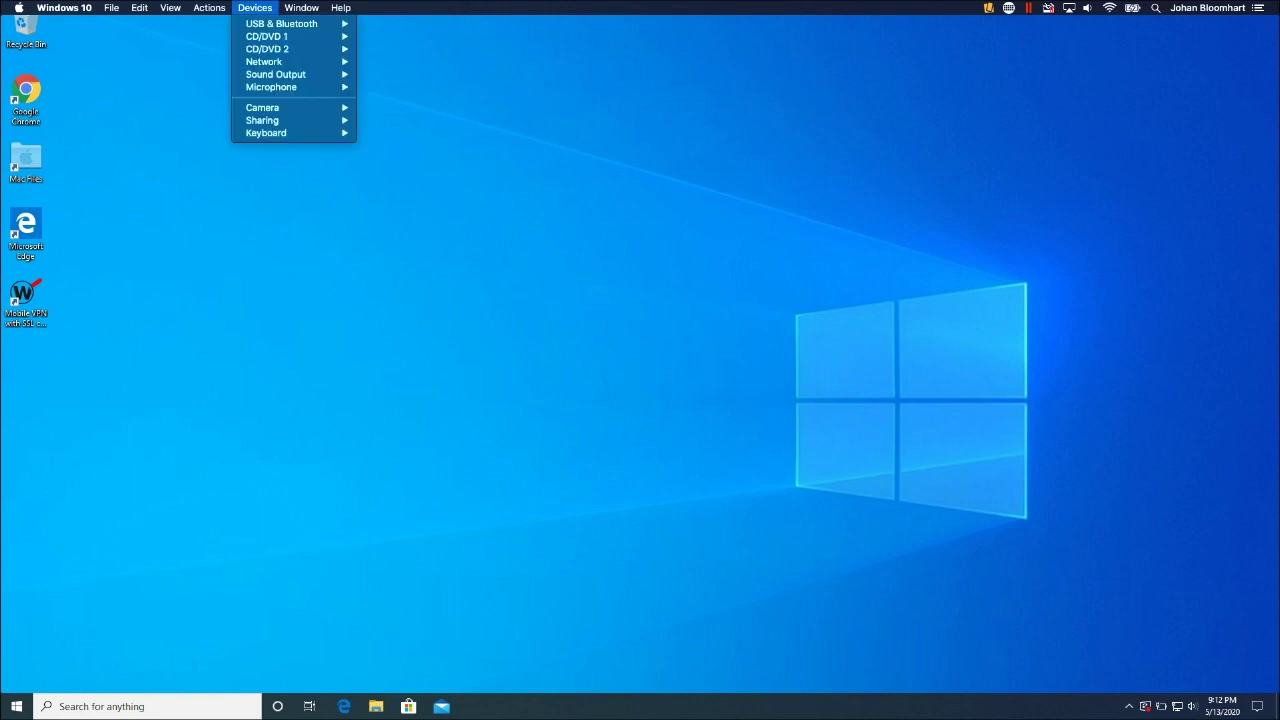
mouse_move(301, 7)
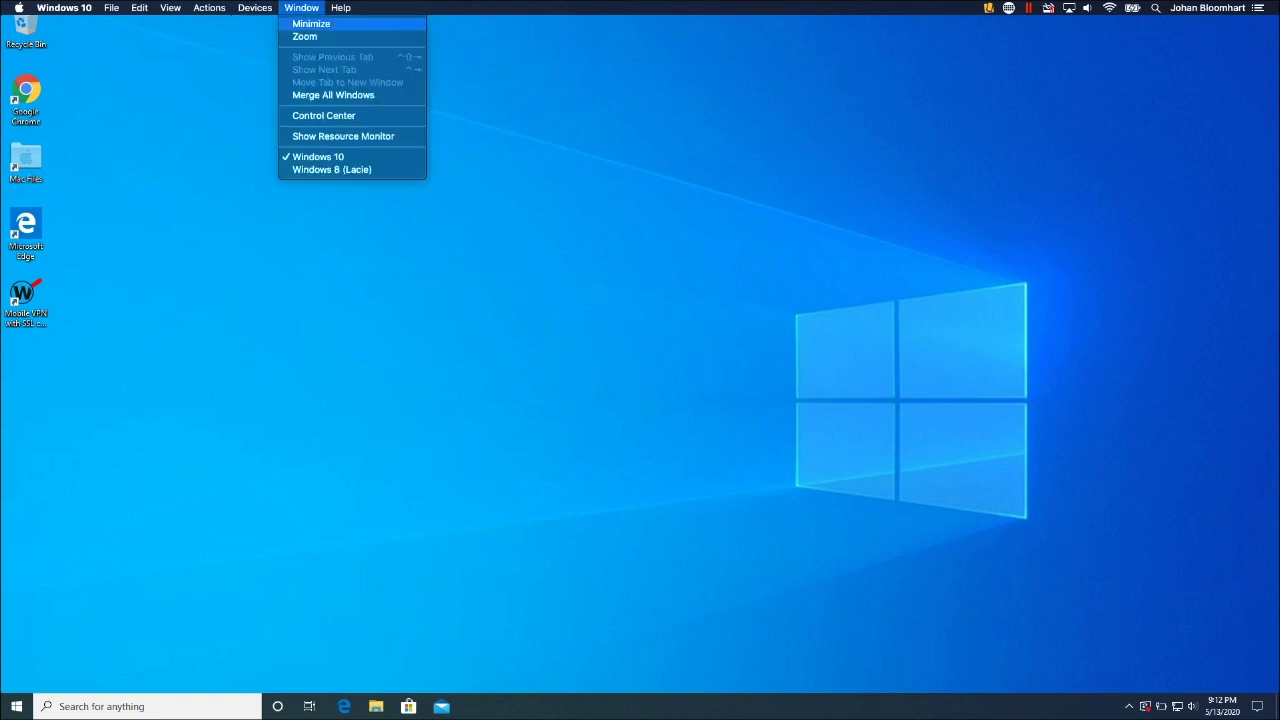
click(304, 36)
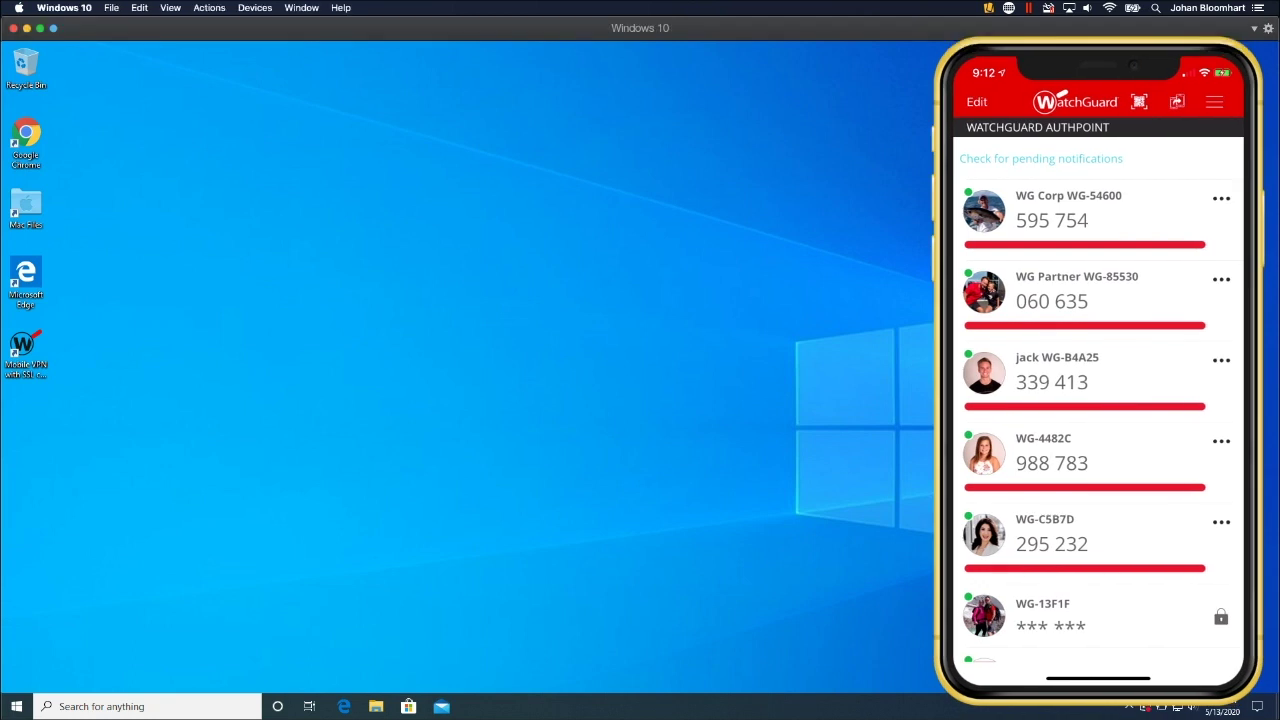
Search the Start menu for 'settings' and launch Windows Settings
click(16, 706)
text(settings)
key(Return)
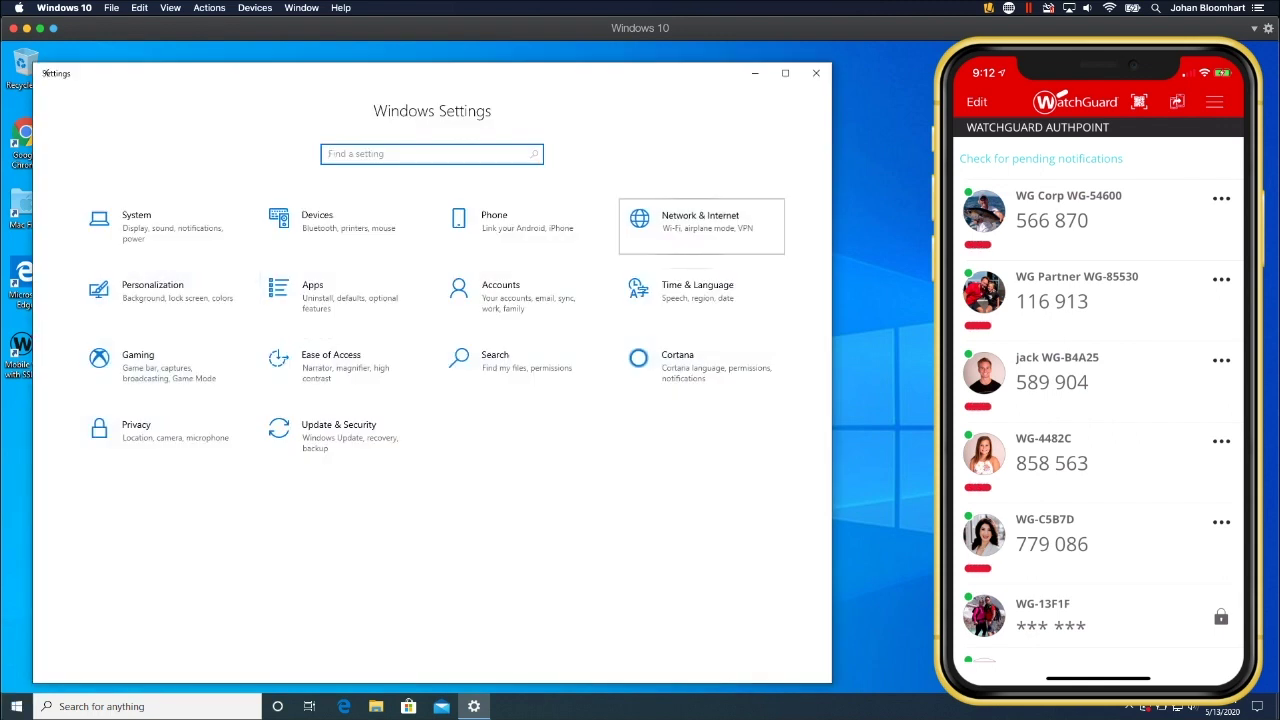
Go to Network & Internet > VPN and start connecting the WG IKEv2 connection
click(700, 222)
click(80, 308)
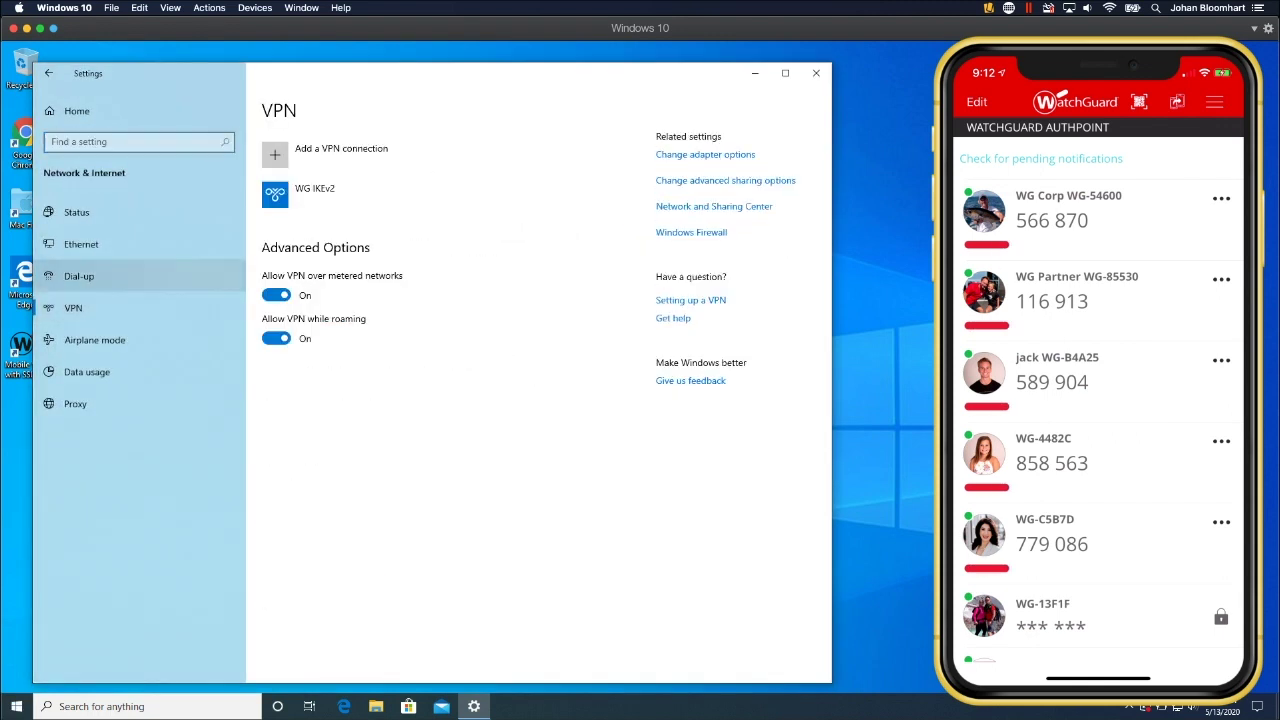
click(310, 195)
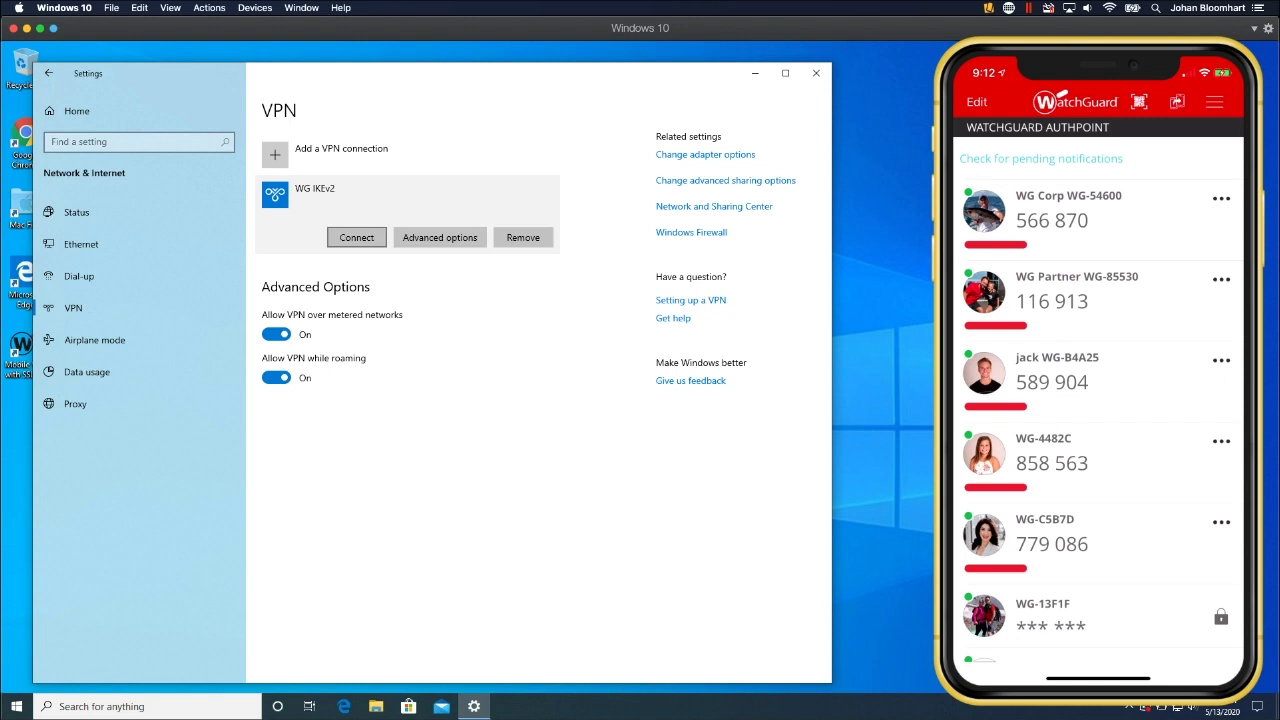
click(356, 237)
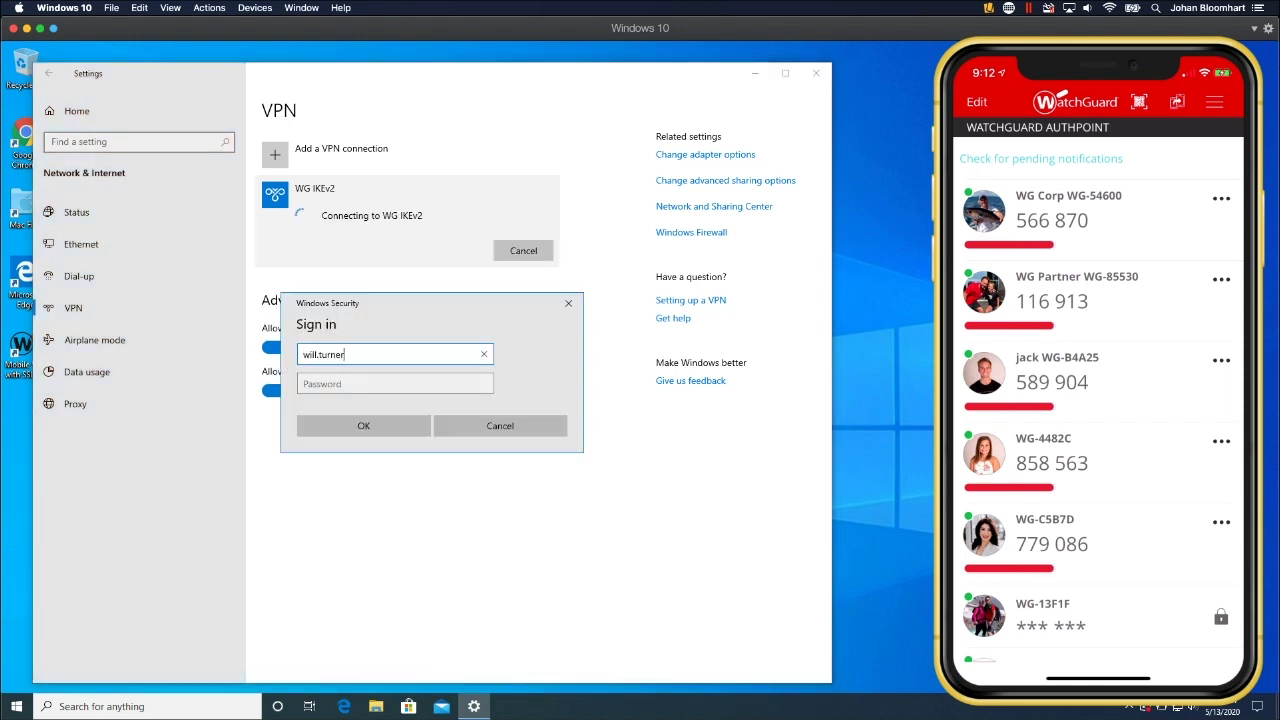
Sign in with the user's username and password, then approve the AuthPoint push on the phone
key(Tab)
text(Password)
key(Return)
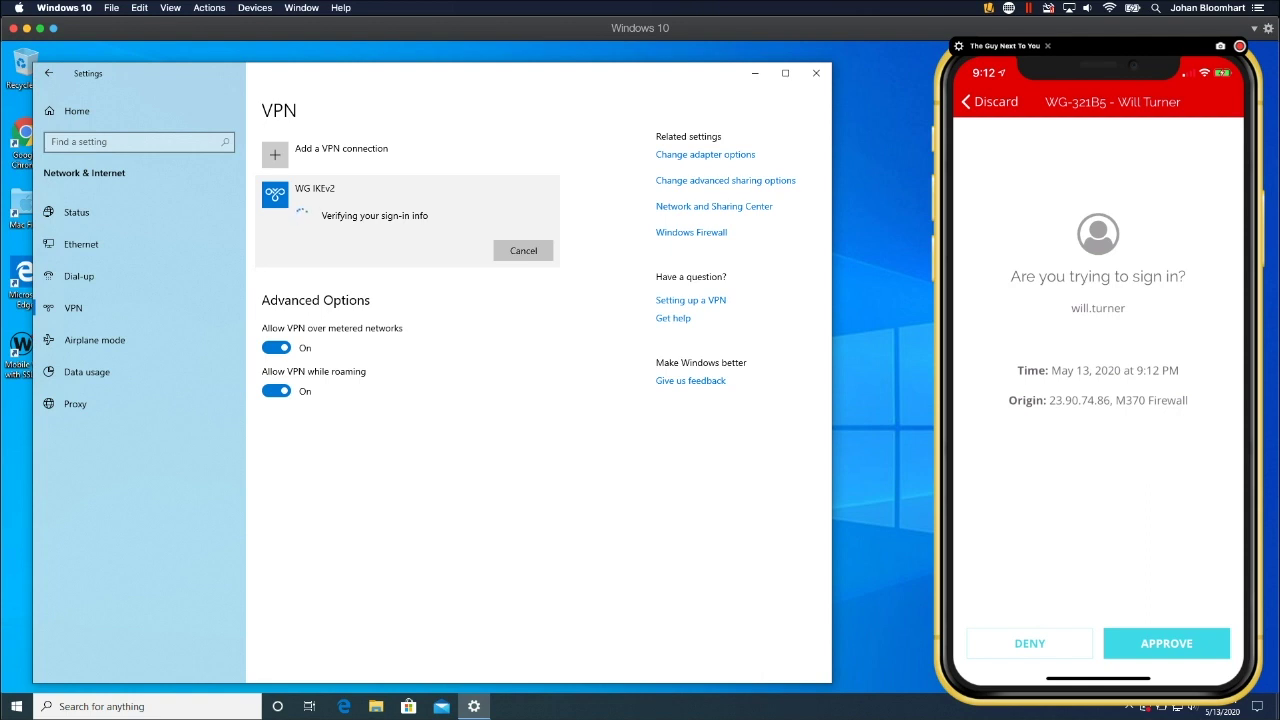
click(1166, 643)
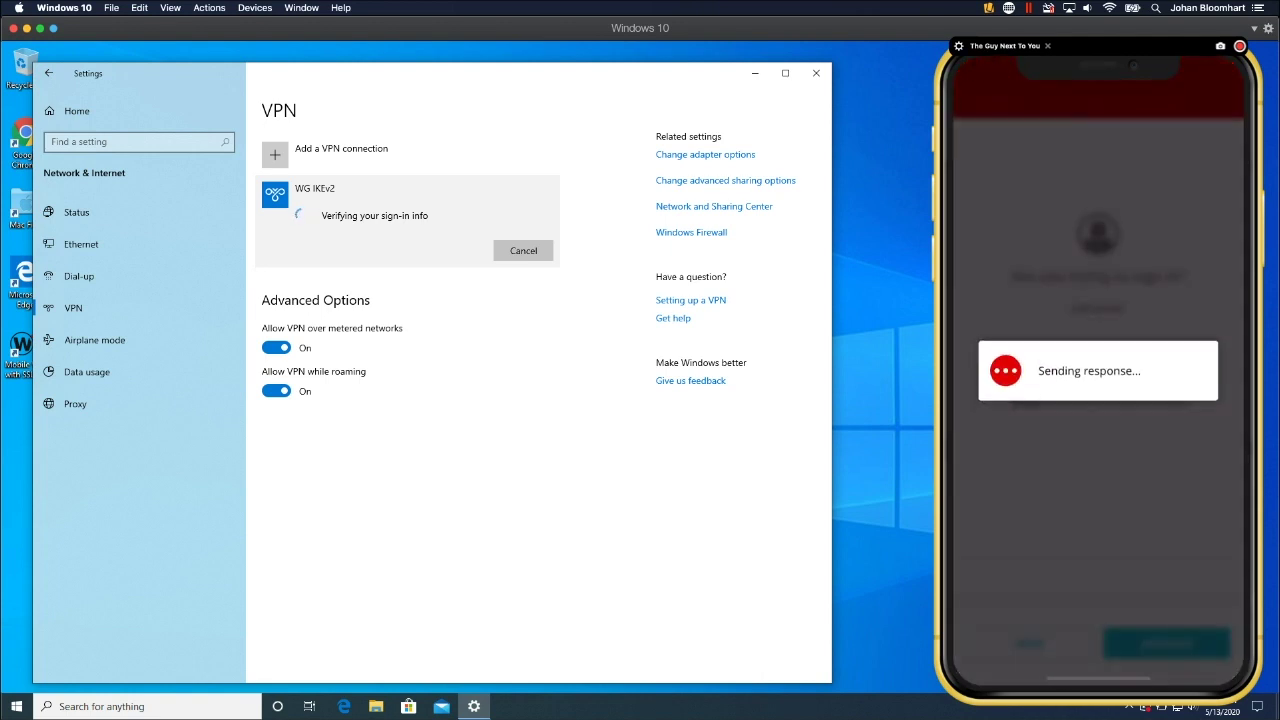